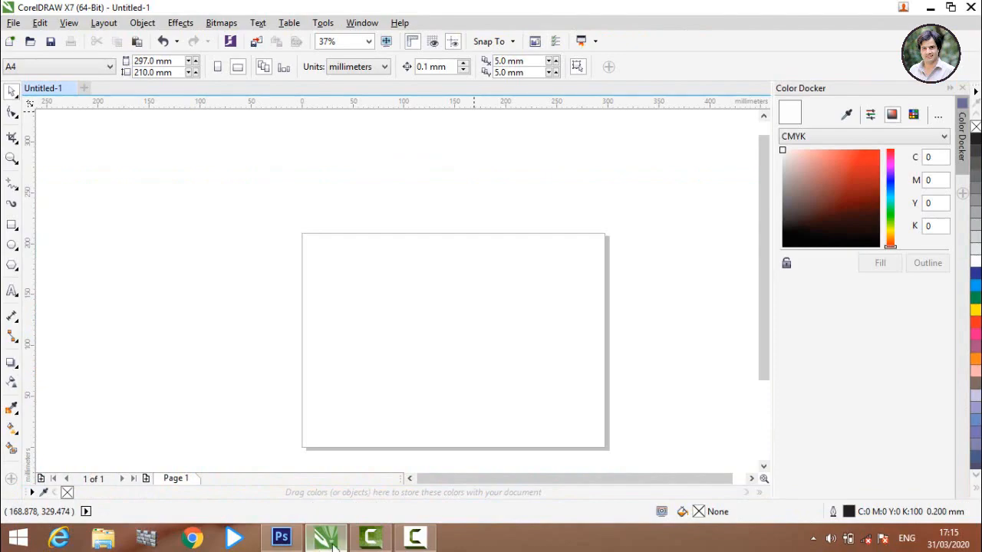
- Switch to CorelDRAW, place the horned goat photo over the page's upper-left corner, and deselect it
{"action": "left_click", "coordinate": [334, 540]}
{"action": "left_click_drag", "start_coordinate": [242, 474], "coordinate": [323, 264]}
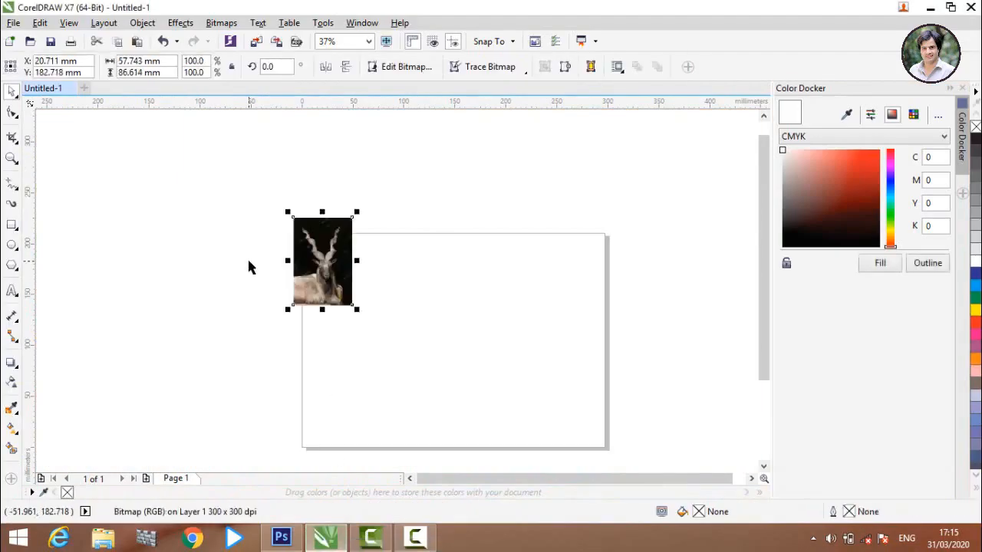
{"action": "scroll", "coordinate": [244, 267], "scroll_direction": "down", "scroll_amount": 2}
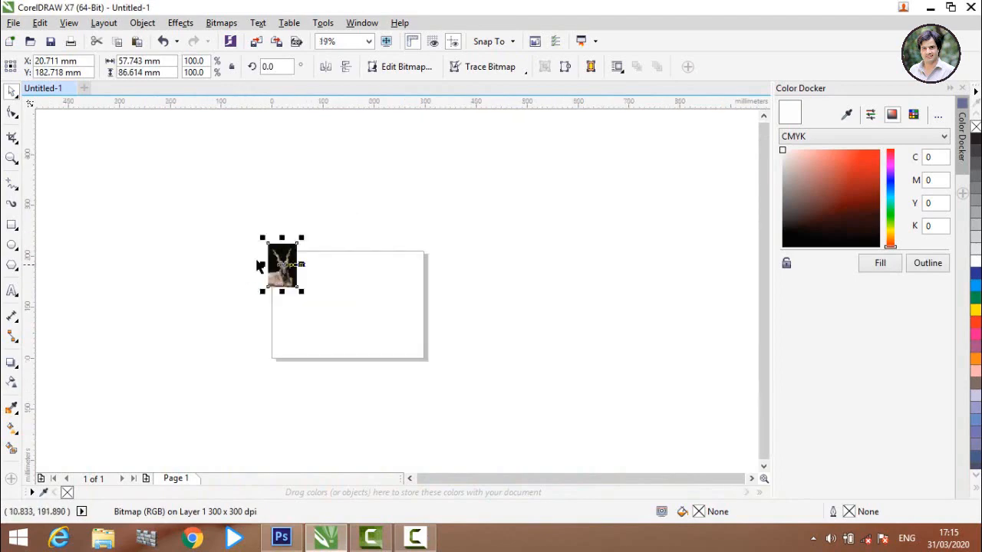
{"action": "scroll", "coordinate": [282, 257], "scroll_direction": "up", "scroll_amount": 4}
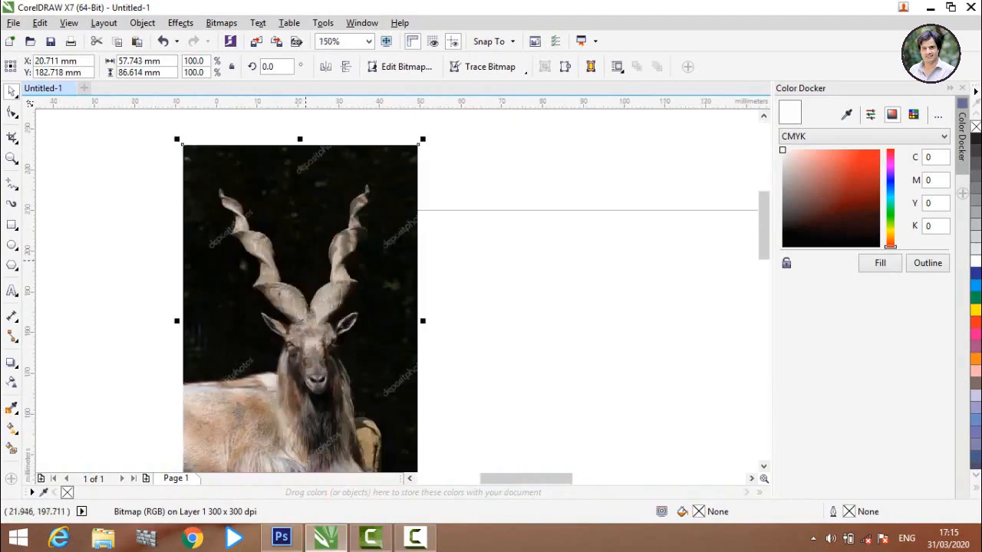
{"action": "scroll", "coordinate": [219, 269], "scroll_direction": "down", "scroll_amount": 1}
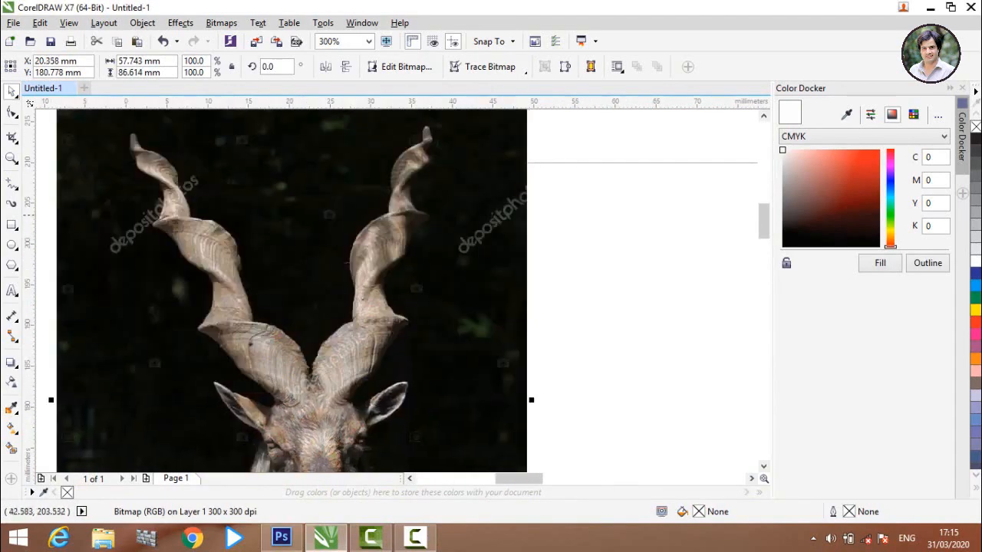
{"action": "key", "text": "Escape"}
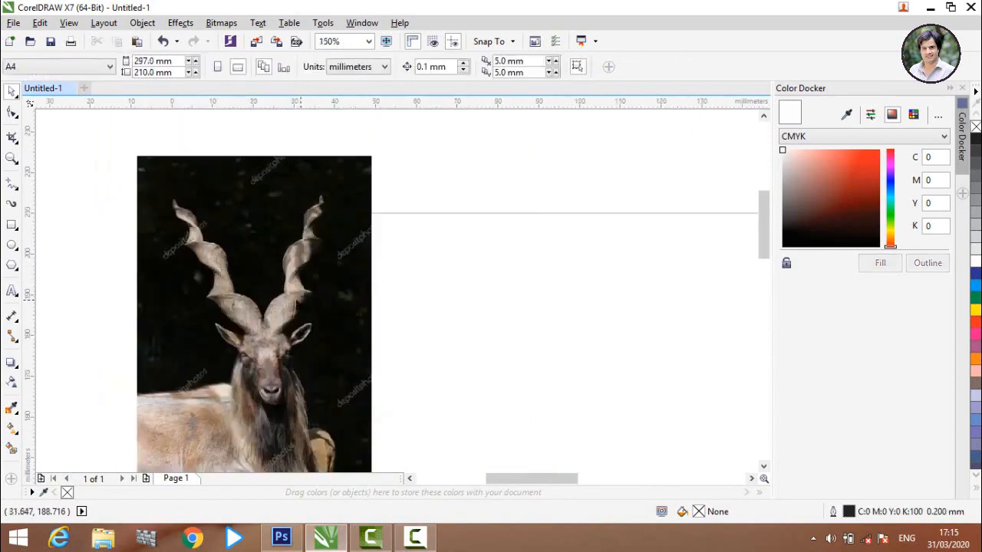
- Activate the Pen tool for tracing around the goat's horns
{"action": "scroll", "coordinate": [263, 329], "scroll_direction": "up", "scroll_amount": 1}
{"action": "scroll", "coordinate": [261, 329], "scroll_direction": "down", "scroll_amount": 2}
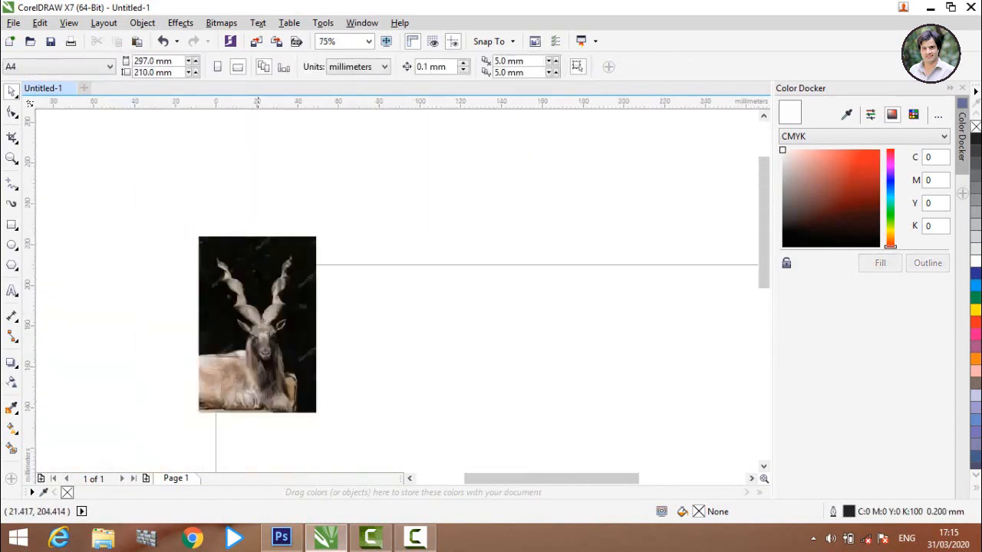
{"action": "scroll", "coordinate": [262, 329], "scroll_direction": "up", "scroll_amount": 1}
{"action": "scroll", "coordinate": [259, 331], "scroll_direction": "up", "scroll_amount": 2}
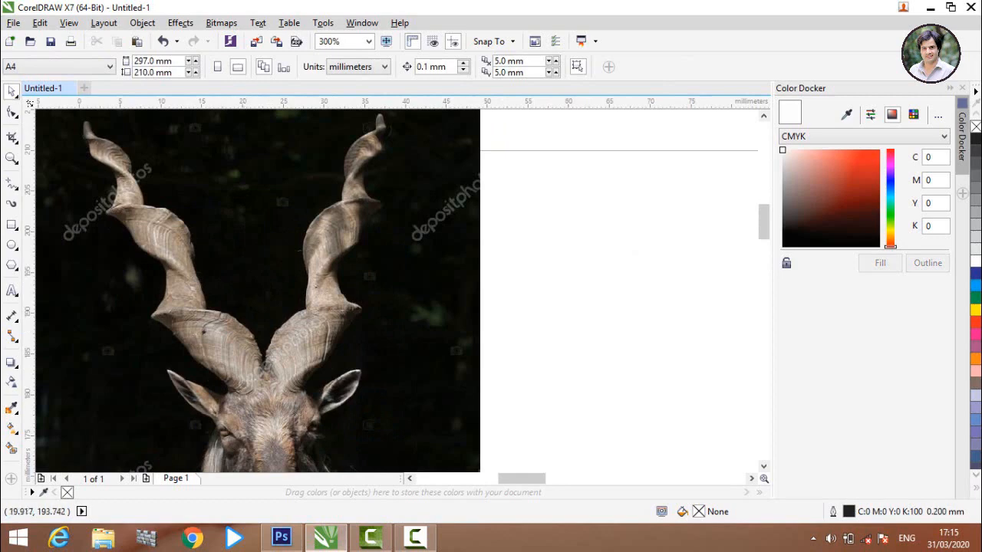
{"action": "right_click", "coordinate": [19, 192]}
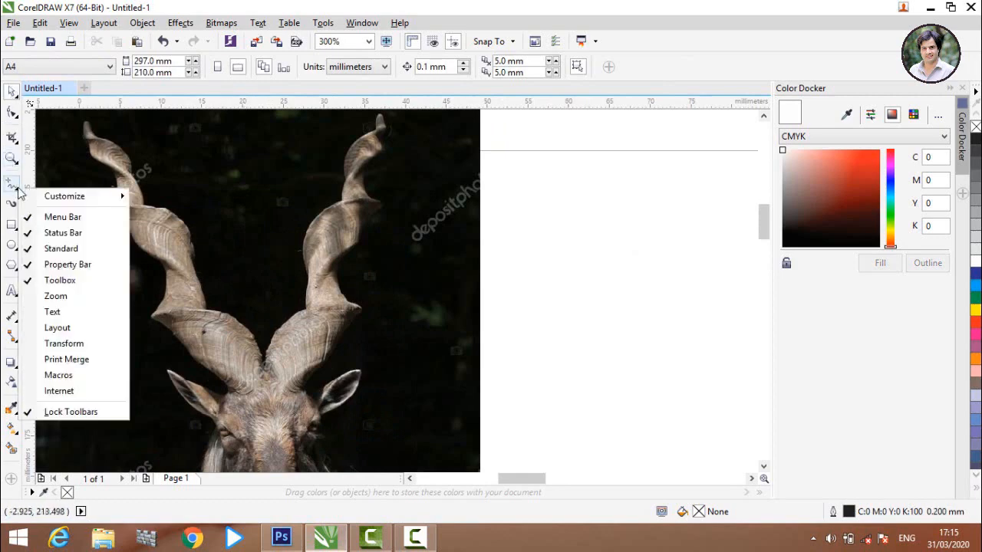
{"action": "left_click", "coordinate": [13, 192]}
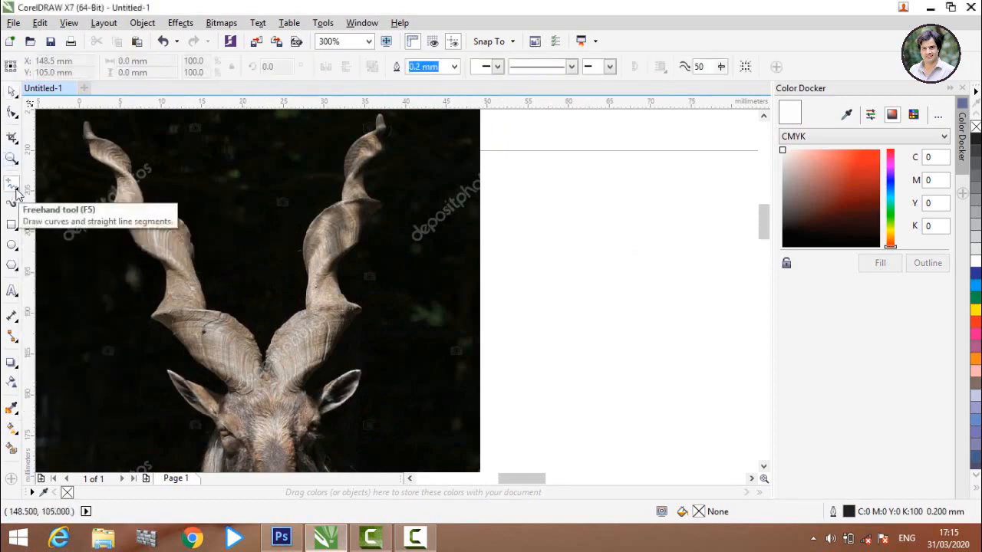
{"action": "left_click", "coordinate": [19, 192]}
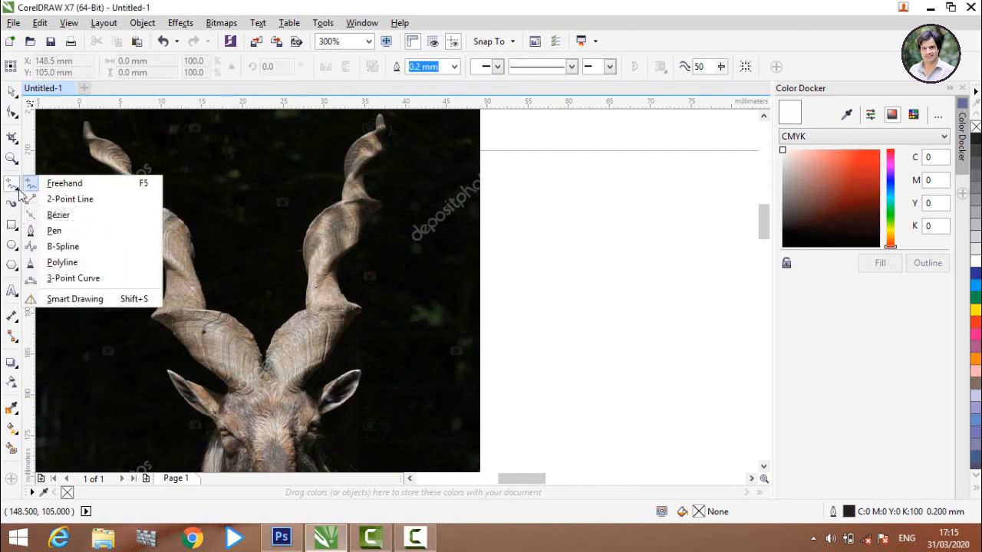
{"action": "left_click", "coordinate": [47, 232]}
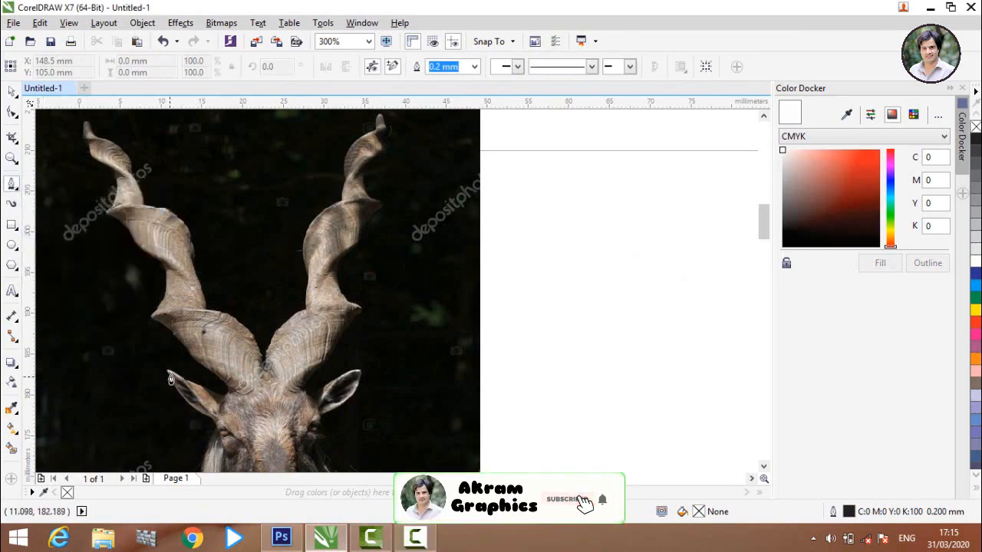
- Start a straight-segment outline at the left horn's base and trace its outer edge up to the second twist
{"action": "scroll", "coordinate": [204, 402], "scroll_direction": "down", "scroll_amount": 2}
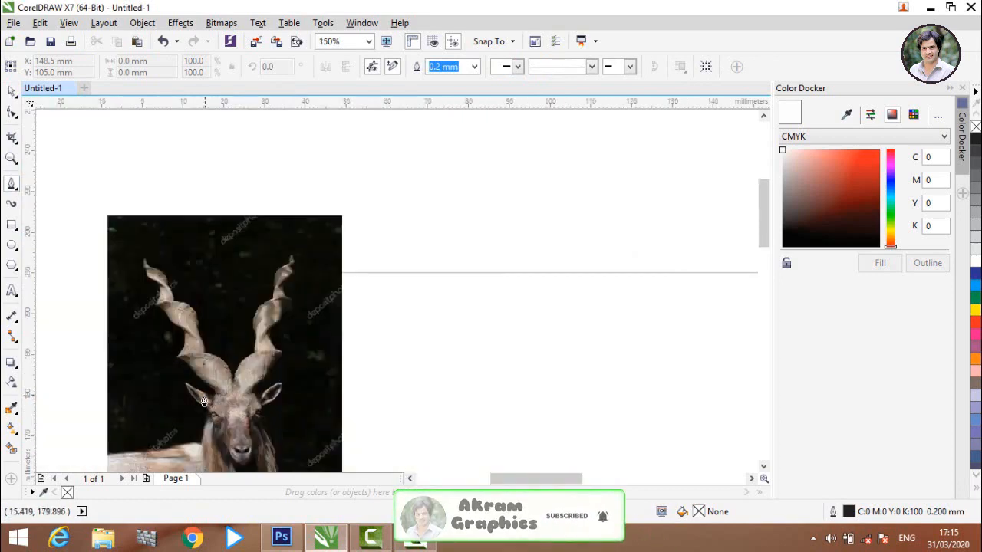
{"action": "scroll", "coordinate": [231, 465], "scroll_direction": "up", "scroll_amount": 2}
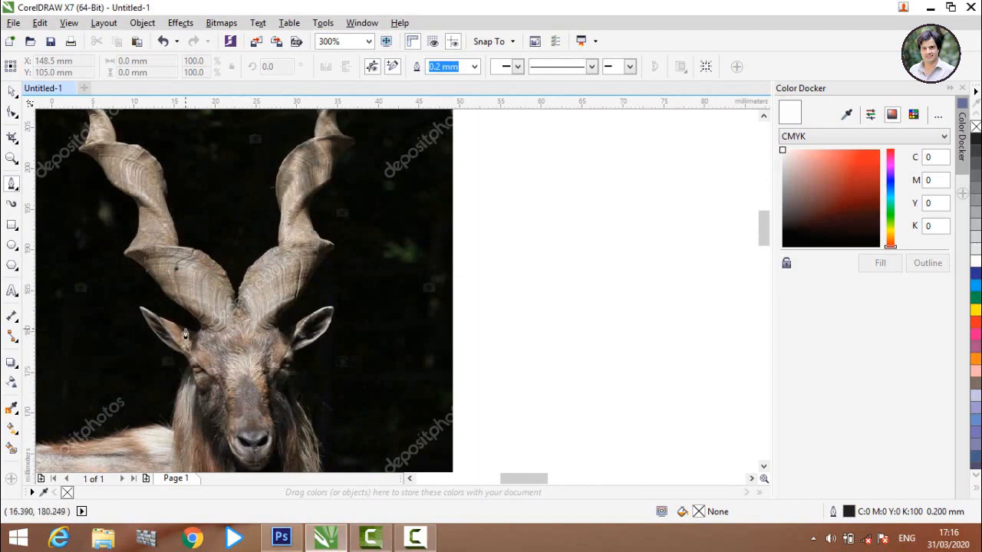
{"action": "scroll", "coordinate": [186, 352], "scroll_direction": "down", "scroll_amount": 2}
{"action": "scroll", "coordinate": [183, 320], "scroll_direction": "up", "scroll_amount": 2}
{"action": "scroll", "coordinate": [183, 321], "scroll_direction": "down", "scroll_amount": 2}
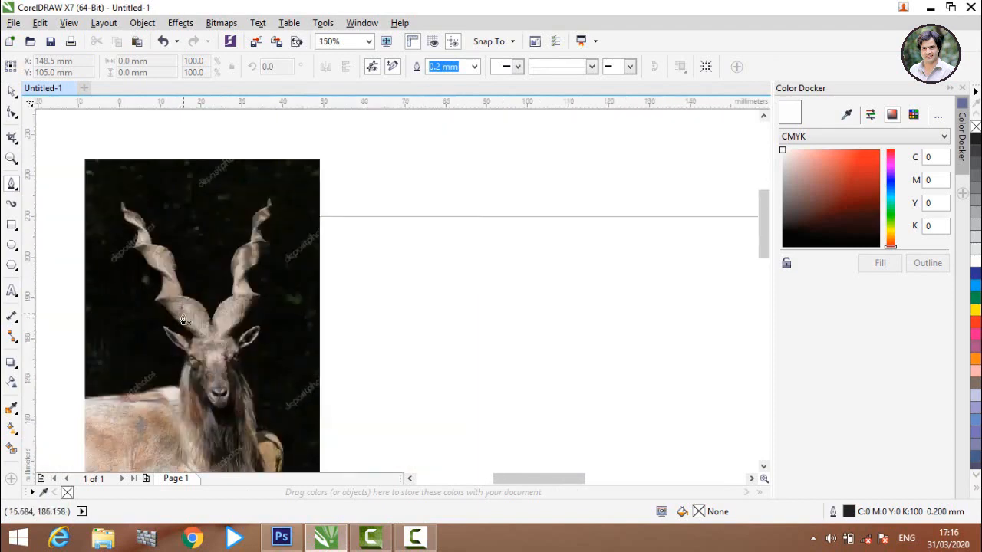
{"action": "scroll", "coordinate": [174, 257], "scroll_direction": "up", "scroll_amount": 2}
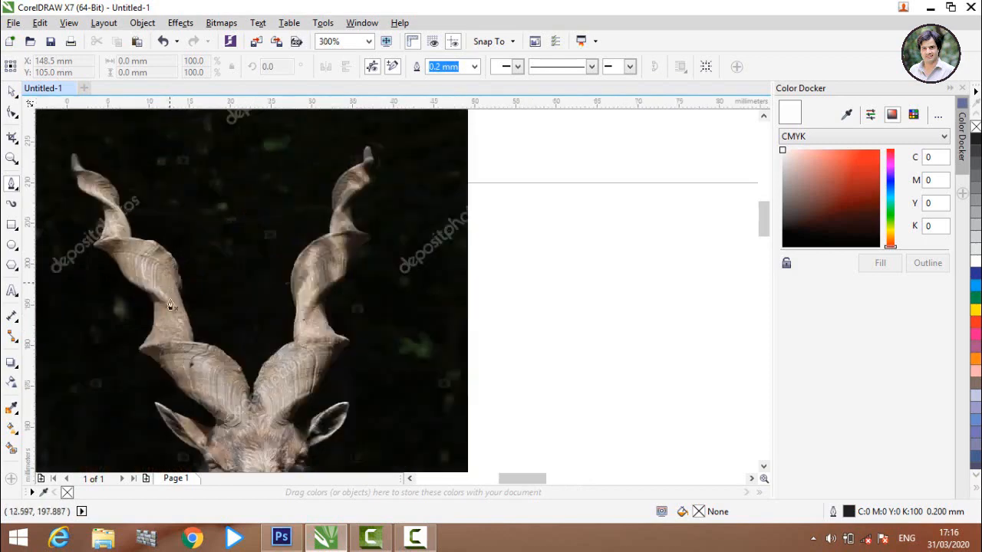
{"action": "left_click", "coordinate": [217, 430]}
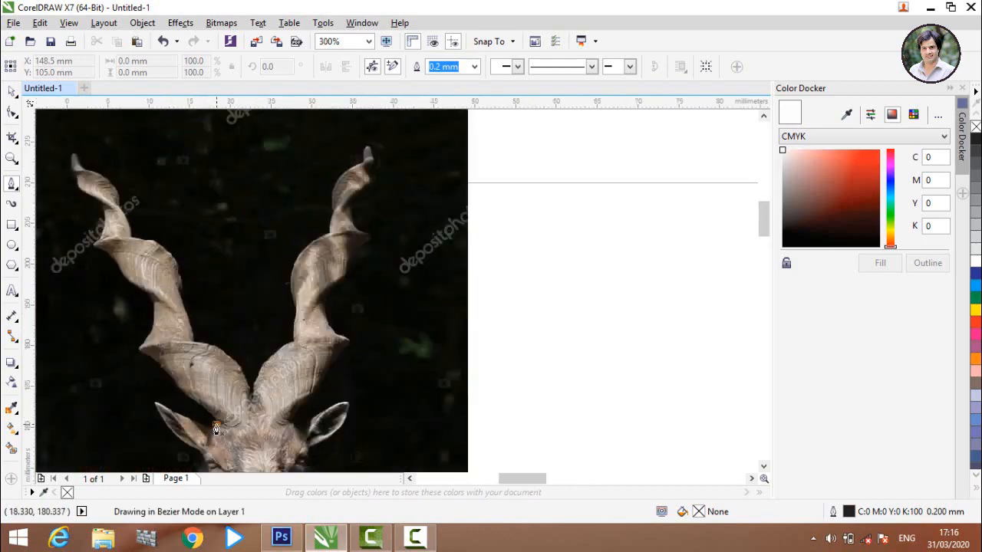
{"action": "left_click", "coordinate": [176, 390]}
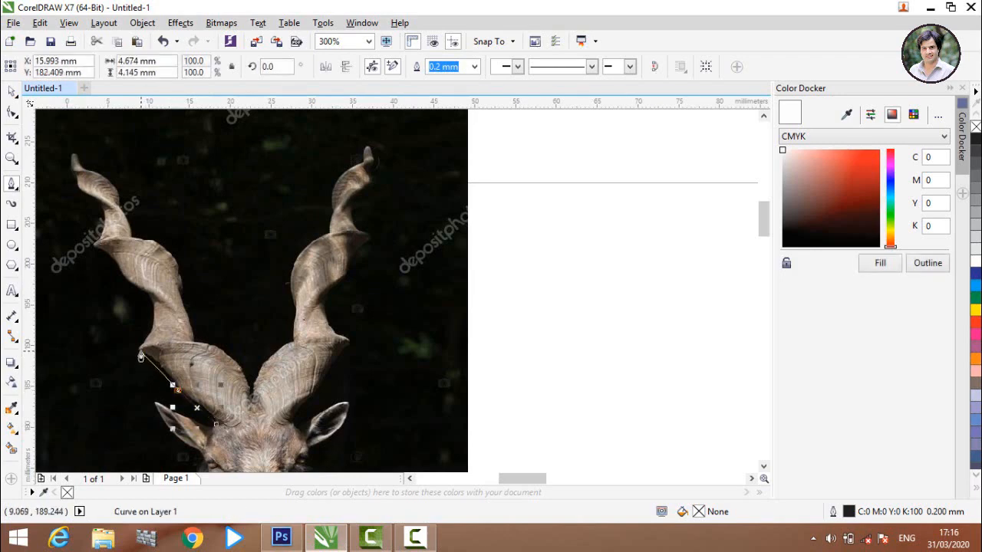
{"action": "left_click", "coordinate": [137, 350]}
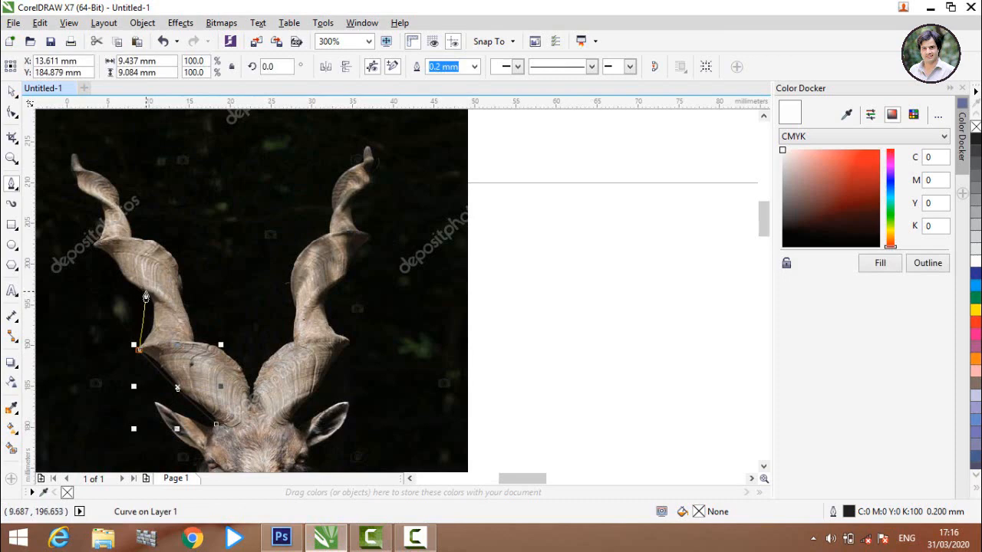
{"action": "left_click", "coordinate": [144, 295]}
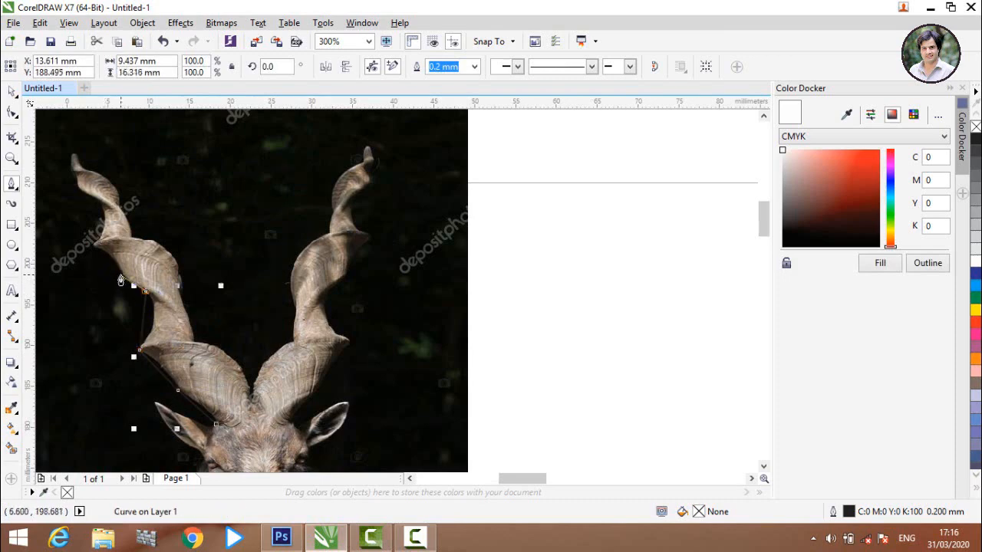
{"action": "left_click", "coordinate": [119, 272]}
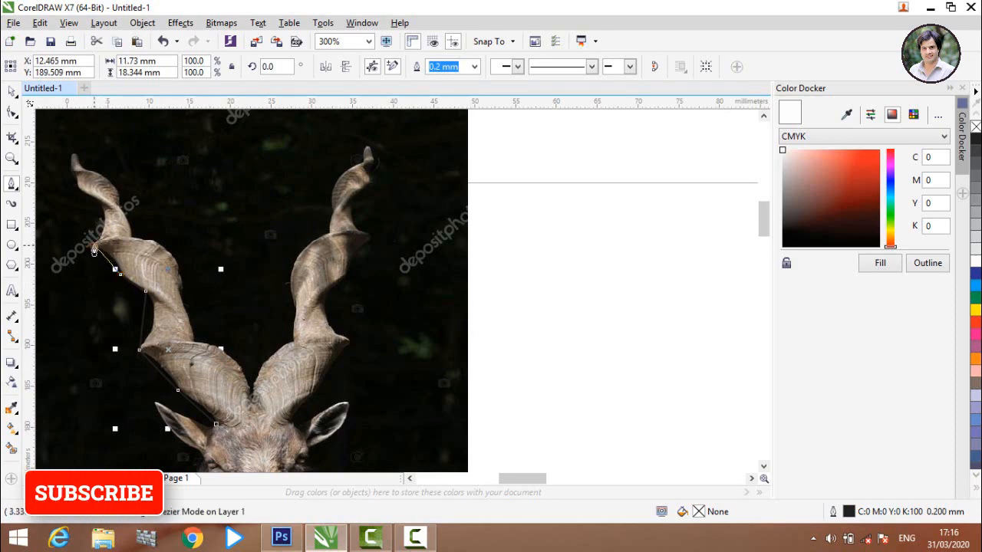
{"action": "left_click_drag", "start_coordinate": [93, 246], "coordinate": [94, 221]}
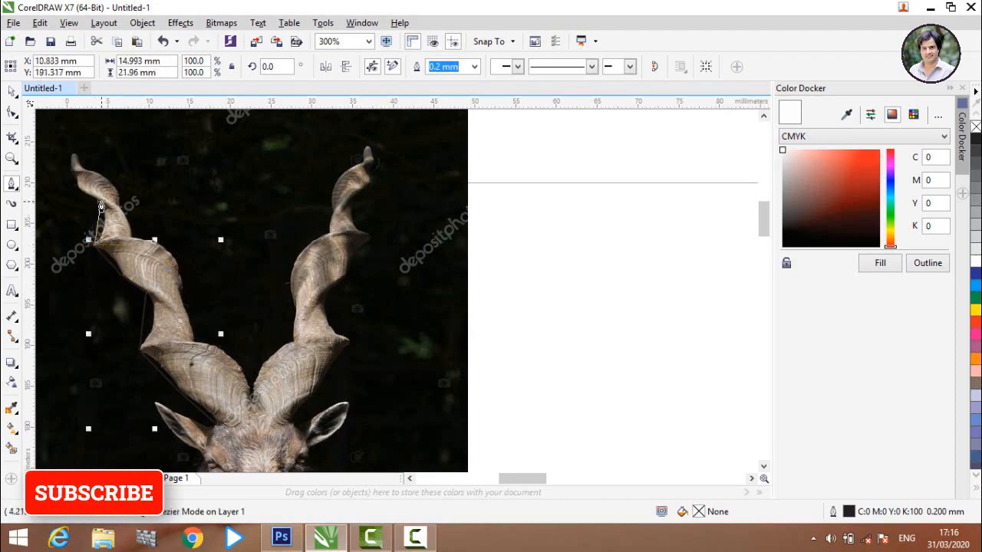
- Continue the outline along the upper outer edge of the left horn and around its tip
{"action": "left_click", "coordinate": [101, 202]}
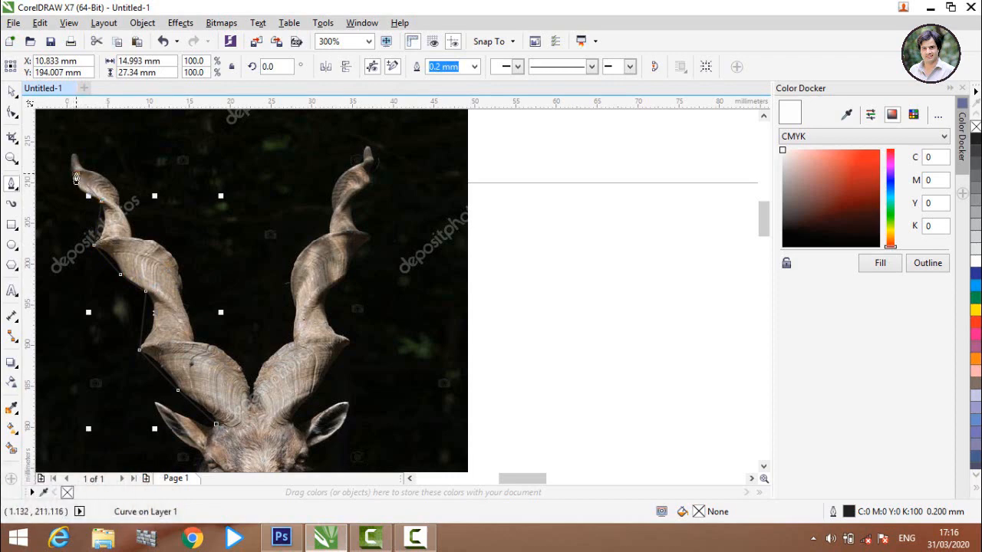
{"action": "left_click", "coordinate": [75, 172]}
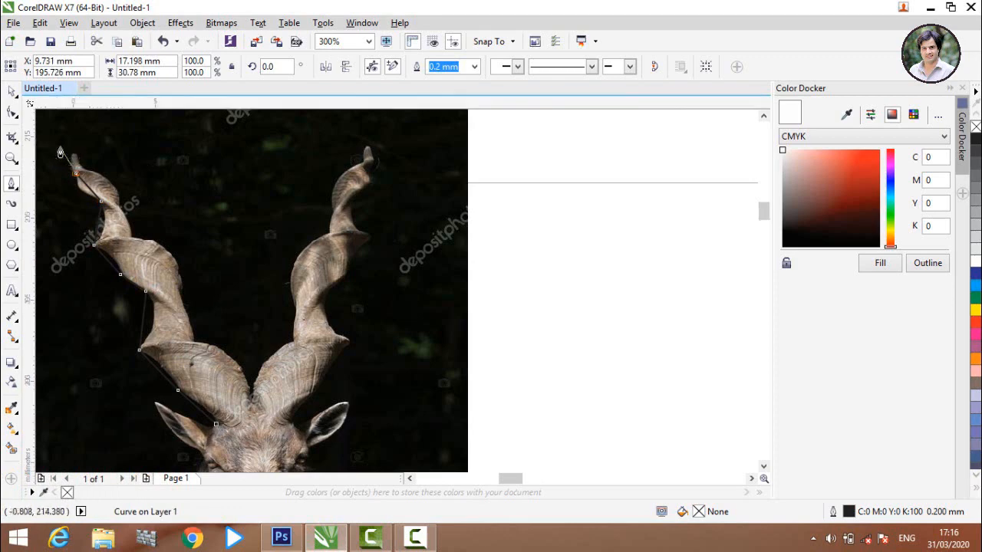
{"action": "scroll", "coordinate": [57, 155], "scroll_direction": "up", "scroll_amount": 3}
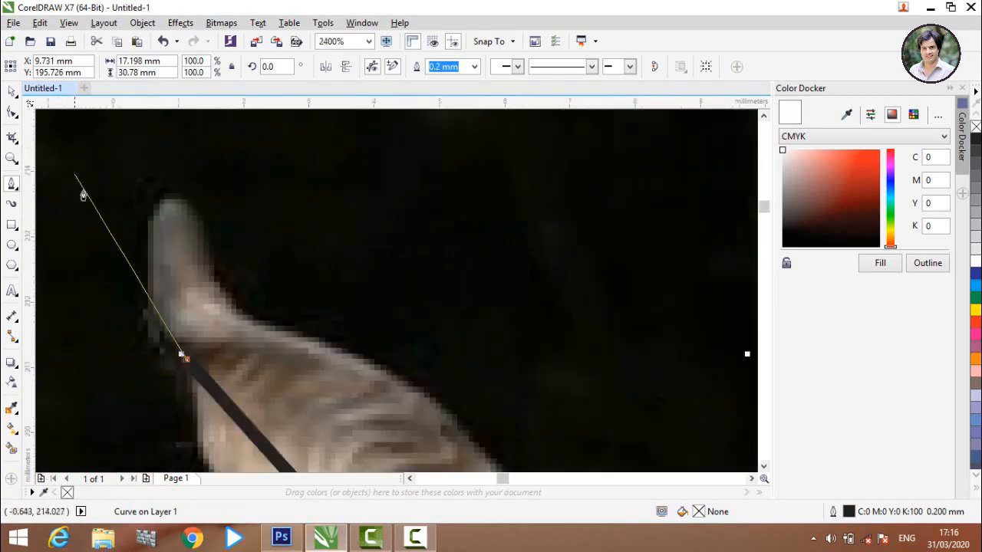
{"action": "left_click", "coordinate": [149, 207]}
{"action": "left_click", "coordinate": [196, 215]}
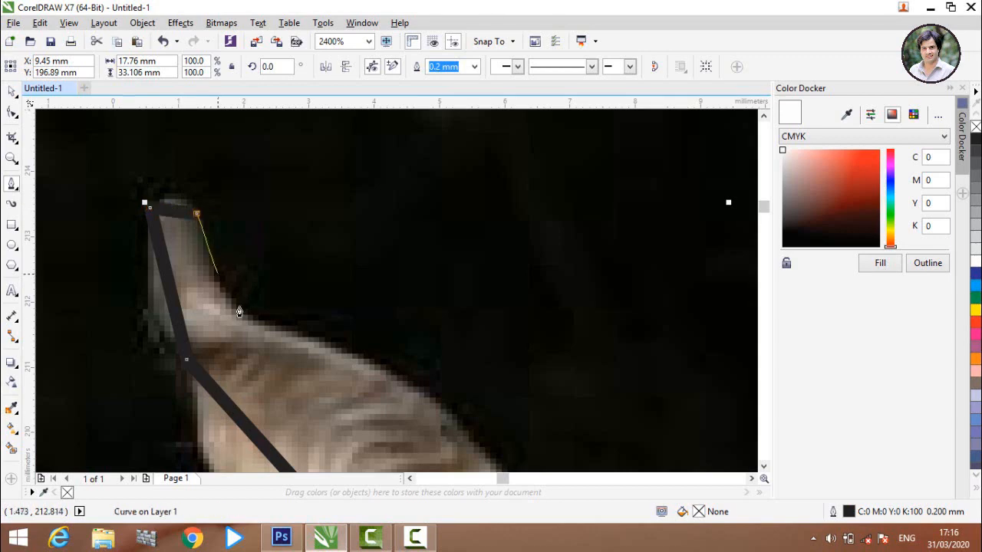
{"action": "left_click", "coordinate": [244, 316]}
- Trace the left horn's inner edge down from the tip to the notch where the two horns meet
{"action": "scroll", "coordinate": [141, 243], "scroll_direction": "down", "scroll_amount": 2}
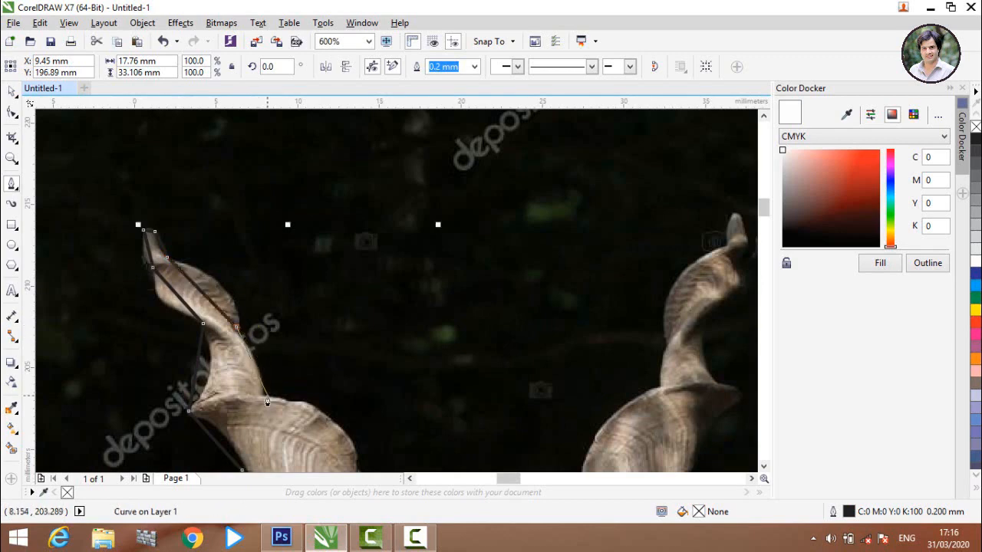
{"action": "left_click", "coordinate": [261, 399]}
{"action": "scroll", "coordinate": [261, 399], "scroll_direction": "down", "scroll_amount": 2}
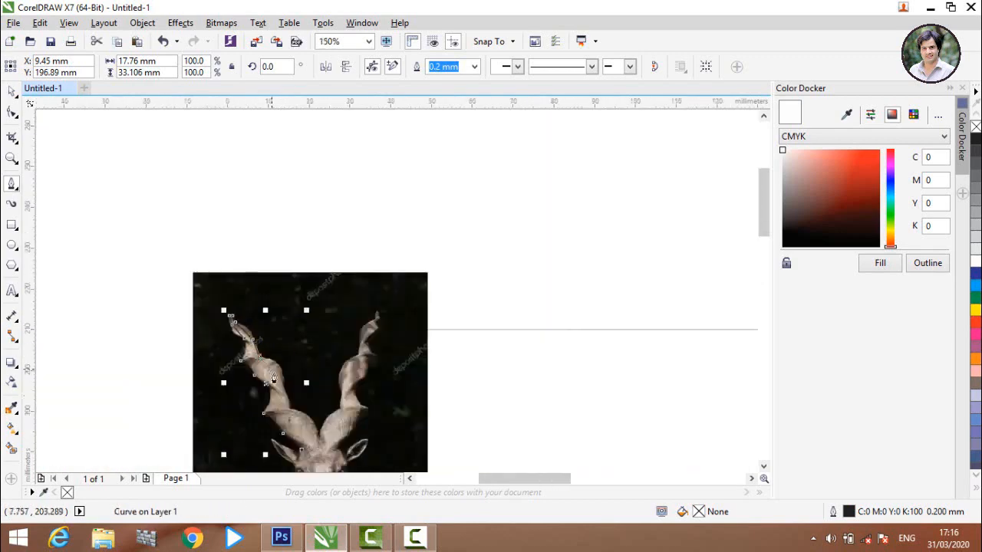
{"action": "scroll", "coordinate": [274, 373], "scroll_direction": "up", "scroll_amount": 2}
{"action": "scroll", "coordinate": [274, 374], "scroll_direction": "up", "scroll_amount": 1}
{"action": "scroll", "coordinate": [263, 361], "scroll_direction": "down", "scroll_amount": 2}
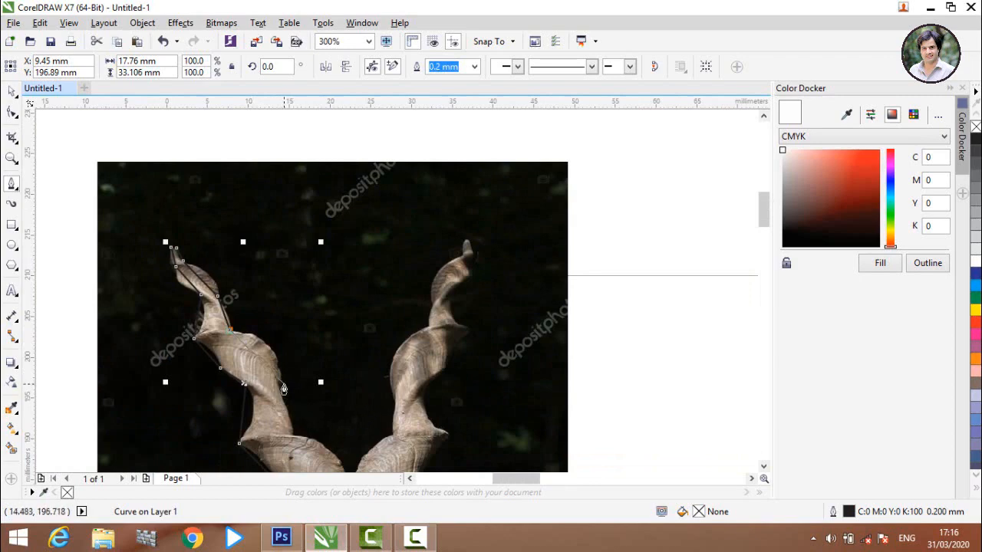
{"action": "left_click", "coordinate": [281, 383]}
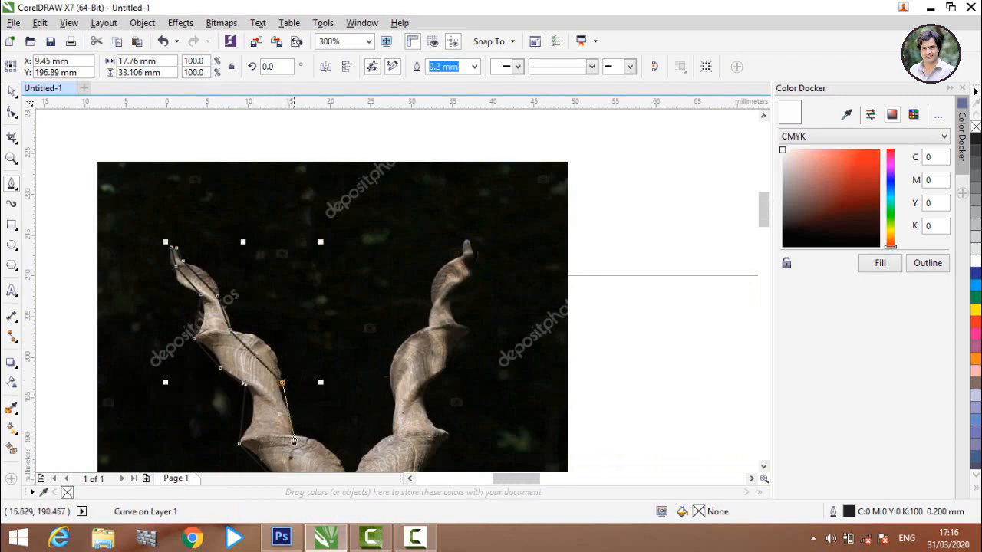
{"action": "scroll", "coordinate": [293, 438], "scroll_direction": "down", "scroll_amount": 2}
{"action": "scroll", "coordinate": [292, 425], "scroll_direction": "up", "scroll_amount": 3}
{"action": "scroll", "coordinate": [233, 331], "scroll_direction": "down", "scroll_amount": 2}
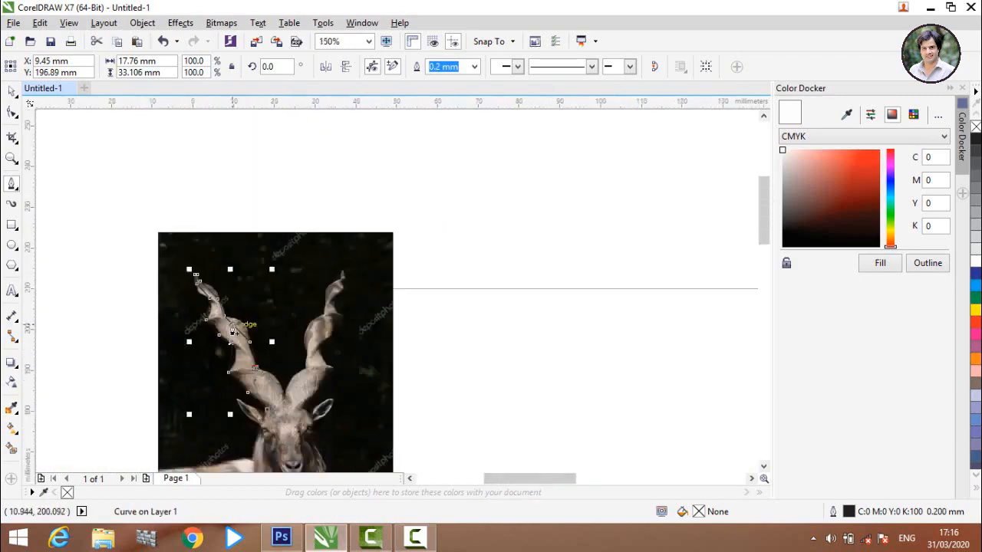
{"action": "scroll", "coordinate": [282, 402], "scroll_direction": "up", "scroll_amount": 2}
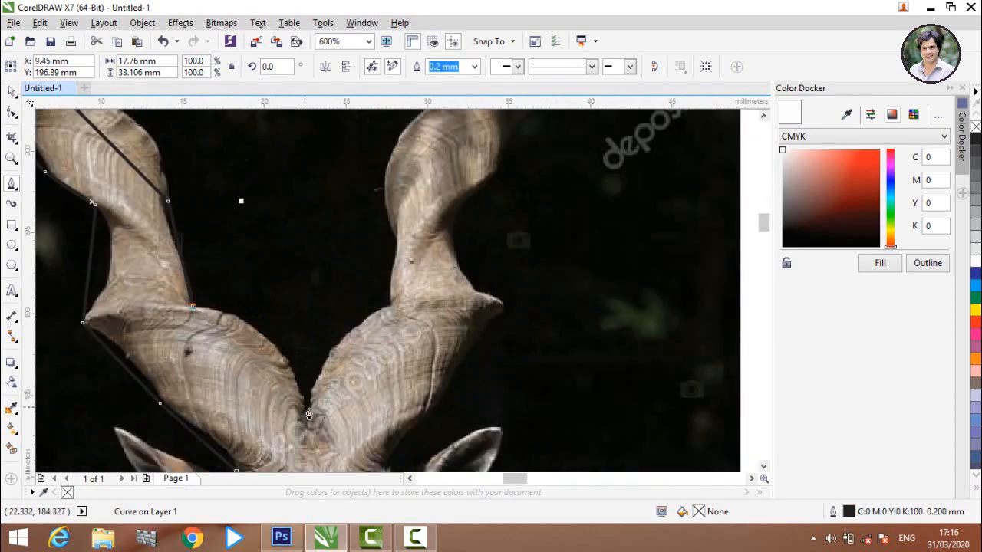
{"action": "left_click", "coordinate": [307, 419]}
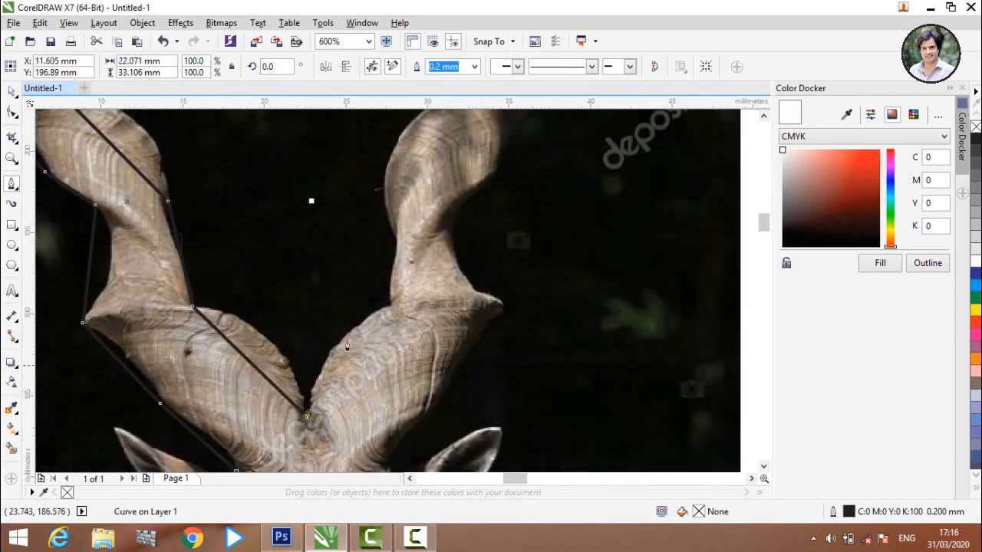
- Trace the right horn's inner edge from the notch between the horns up to its second twist
{"action": "left_click", "coordinate": [390, 307]}
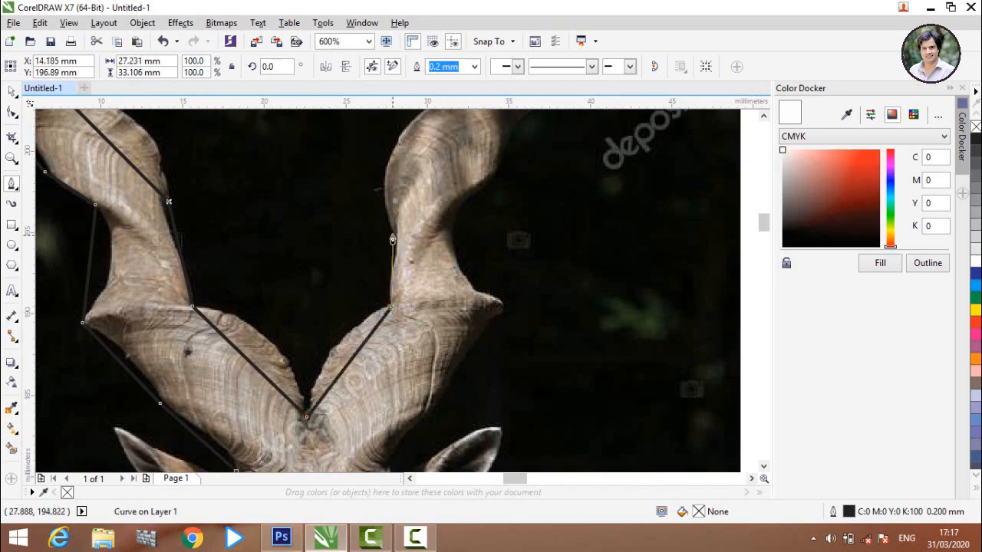
{"action": "left_click", "coordinate": [393, 240]}
{"action": "scroll", "coordinate": [378, 249], "scroll_direction": "down", "scroll_amount": 1}
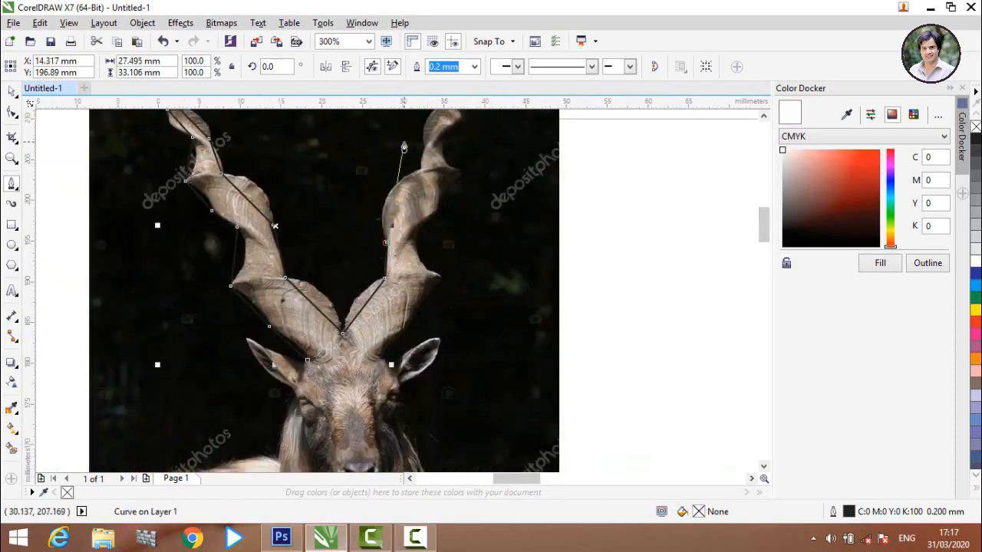
{"action": "scroll", "coordinate": [426, 180], "scroll_direction": "up", "scroll_amount": 1}
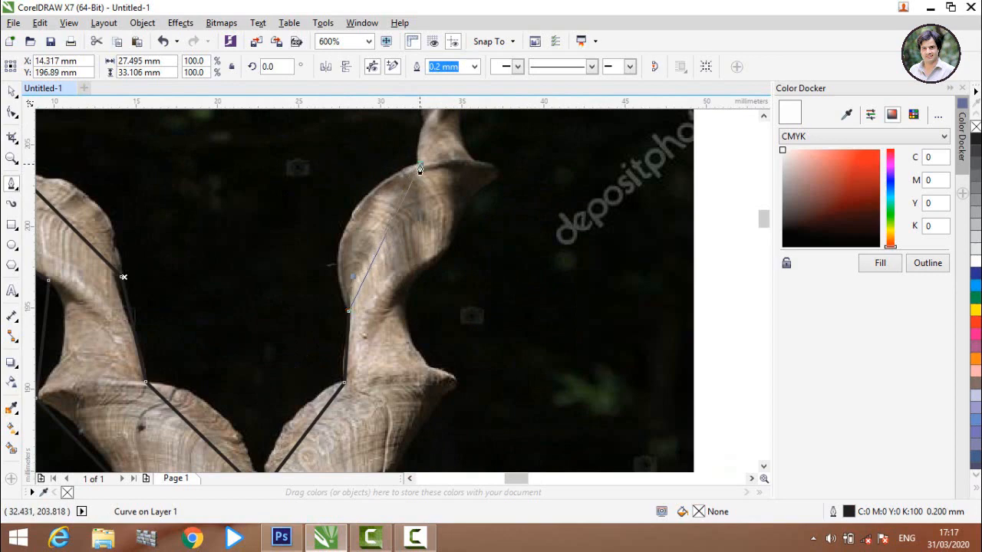
{"action": "left_click", "coordinate": [420, 168]}
- Continue the outline up the upper inner edge of the right horn to its tip
{"action": "scroll", "coordinate": [418, 176], "scroll_direction": "down", "scroll_amount": 3}
{"action": "scroll", "coordinate": [397, 215], "scroll_direction": "up", "scroll_amount": 2}
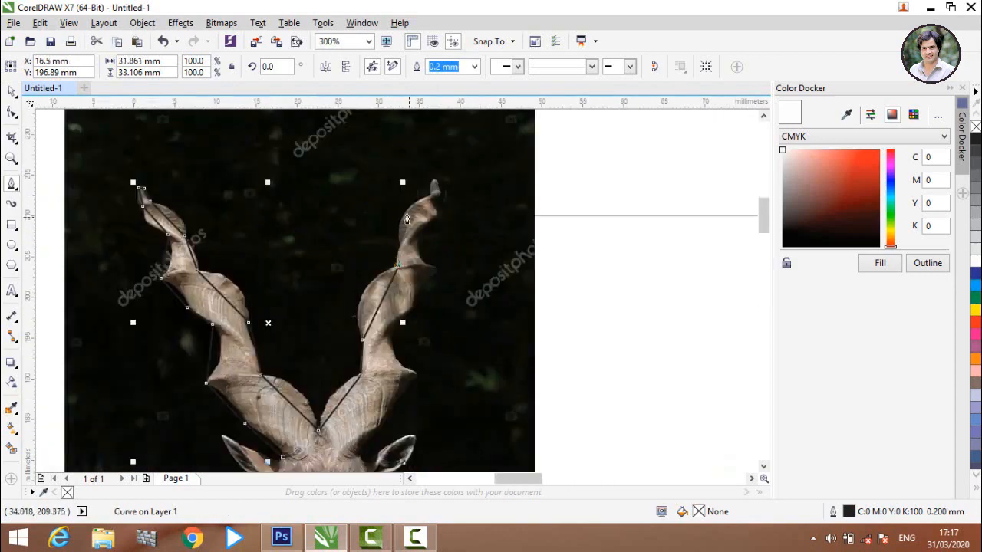
{"action": "scroll", "coordinate": [407, 220], "scroll_direction": "up", "scroll_amount": 2}
{"action": "left_click", "coordinate": [423, 270]}
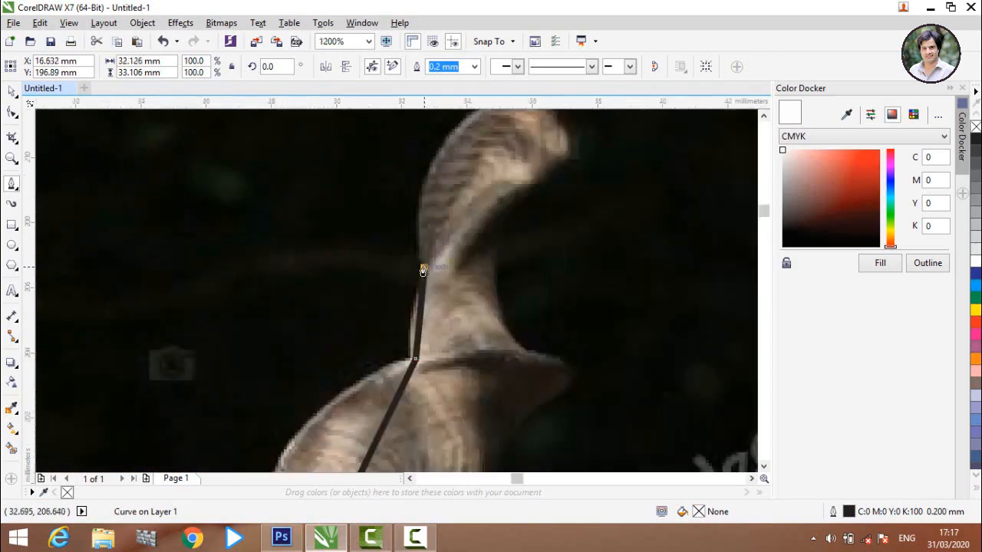
{"action": "scroll", "coordinate": [423, 270], "scroll_direction": "down", "scroll_amount": 1}
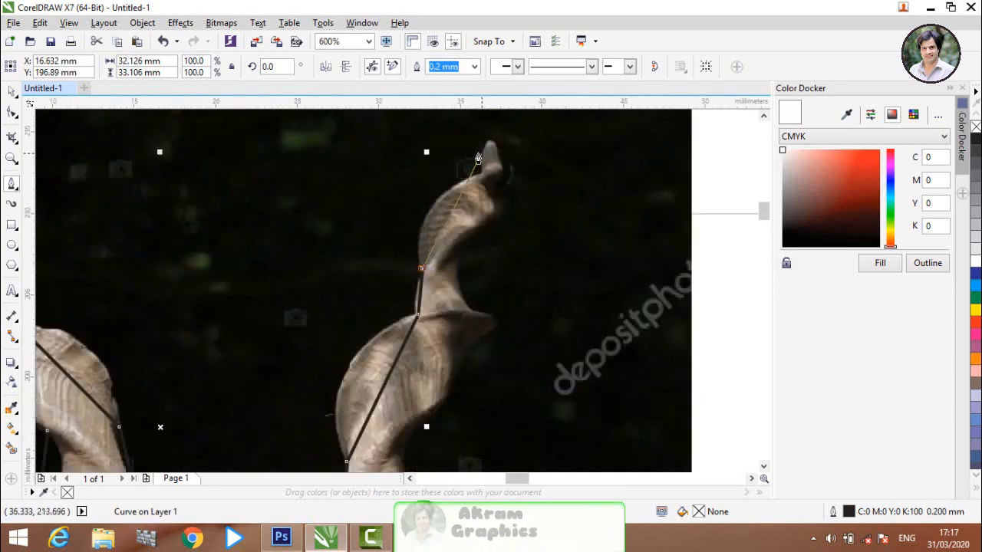
{"action": "left_click", "coordinate": [480, 172]}
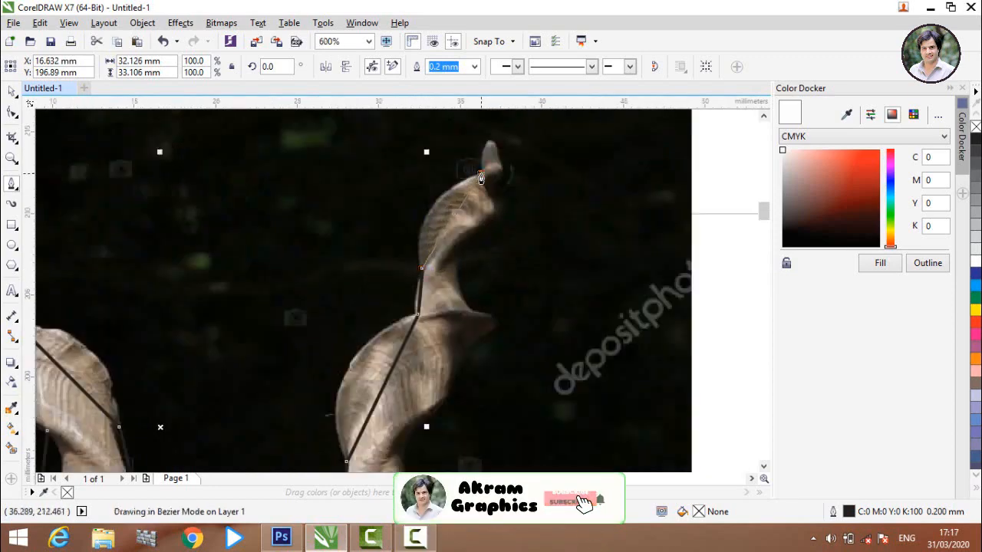
{"action": "left_click", "coordinate": [490, 142]}
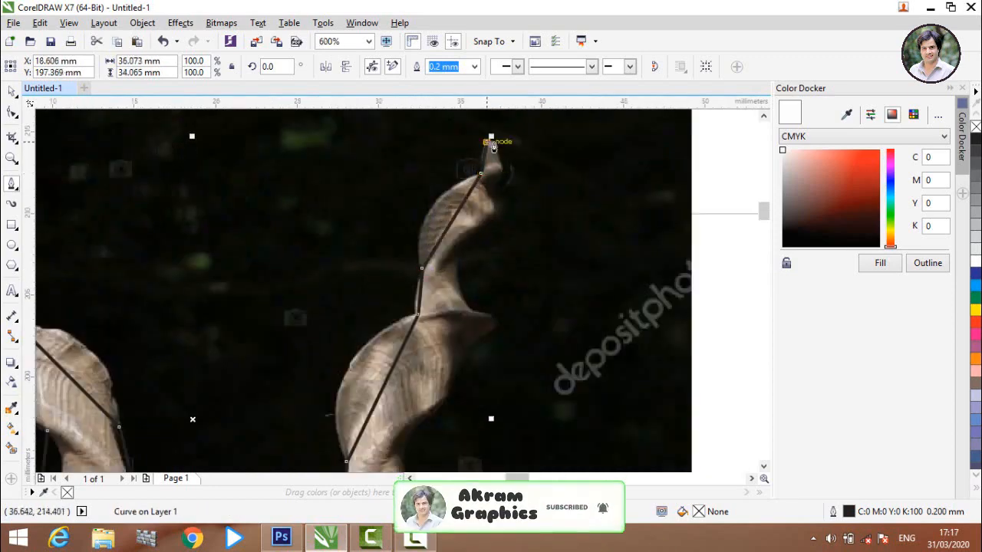
- Trace around the right horn's tip and down its outer edge to just below the pointed ridge of the second twist
{"action": "left_click", "coordinate": [498, 168]}
{"action": "left_click_drag", "start_coordinate": [500, 172], "coordinate": [500, 183]}
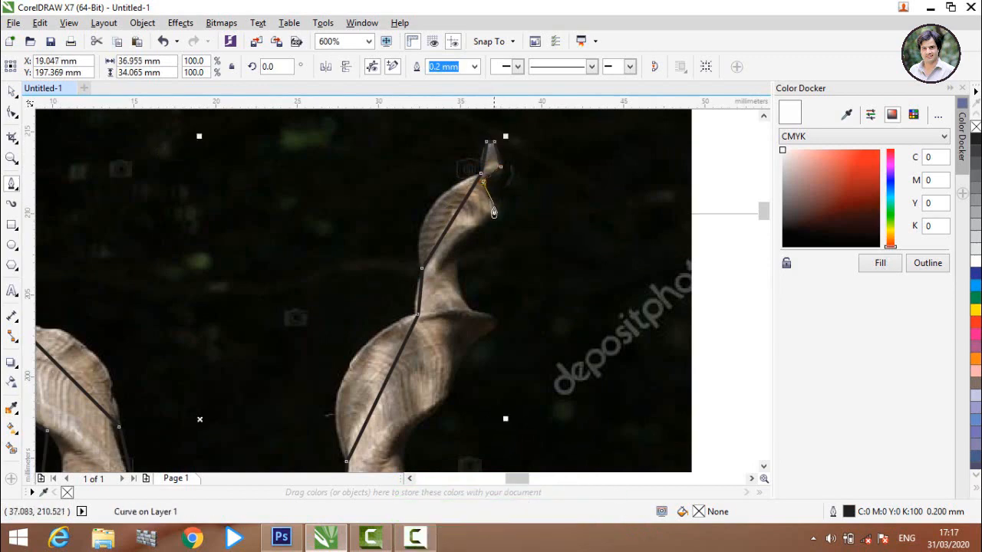
{"action": "left_click", "coordinate": [493, 207]}
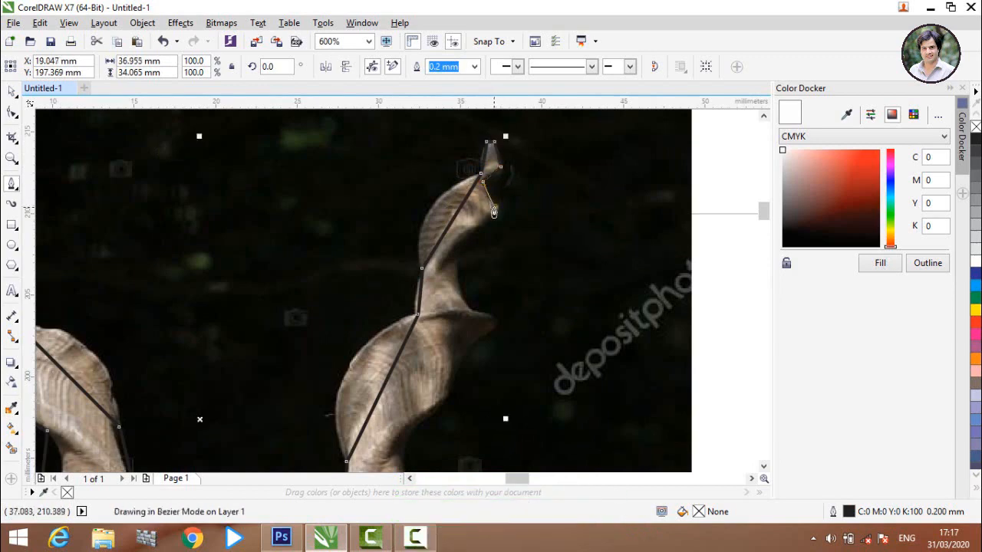
{"action": "key", "text": "Escape"}
{"action": "left_click", "coordinate": [460, 268]}
{"action": "left_click", "coordinate": [471, 312]}
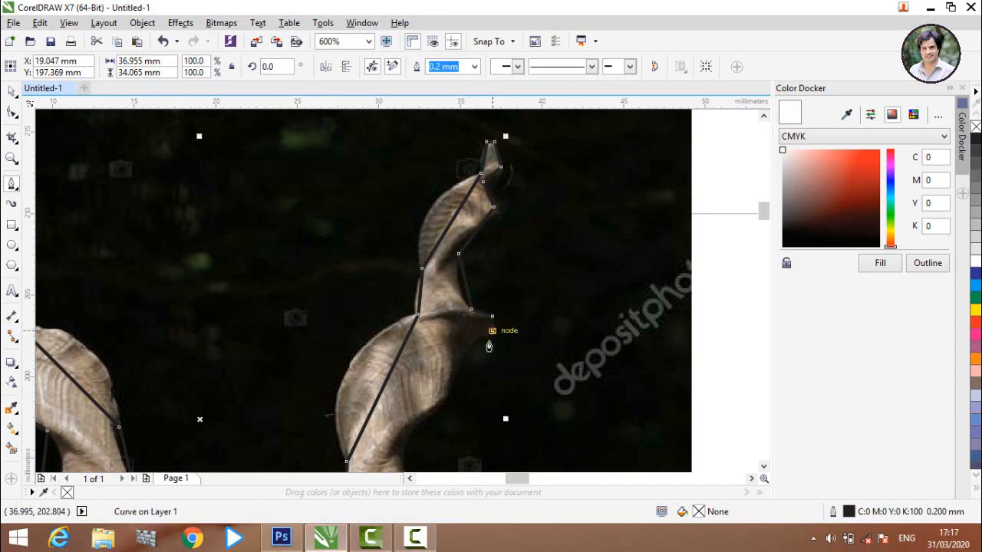
{"action": "left_click", "coordinate": [489, 344]}
{"action": "left_click", "coordinate": [467, 351]}
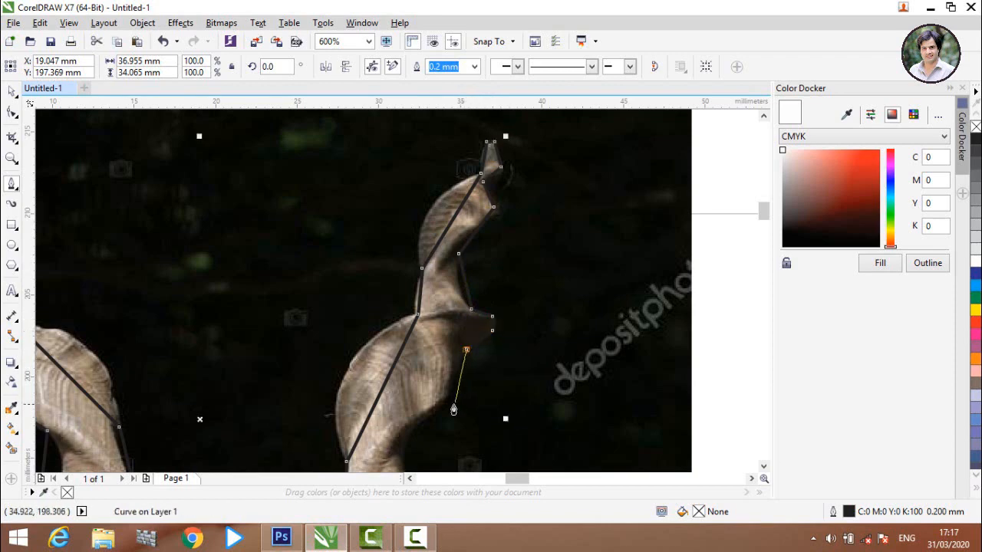
- Continue down the right horn's outer edge and around the pointed ridge of the lowest twist
{"action": "scroll", "coordinate": [451, 406], "scroll_direction": "down", "scroll_amount": 3}
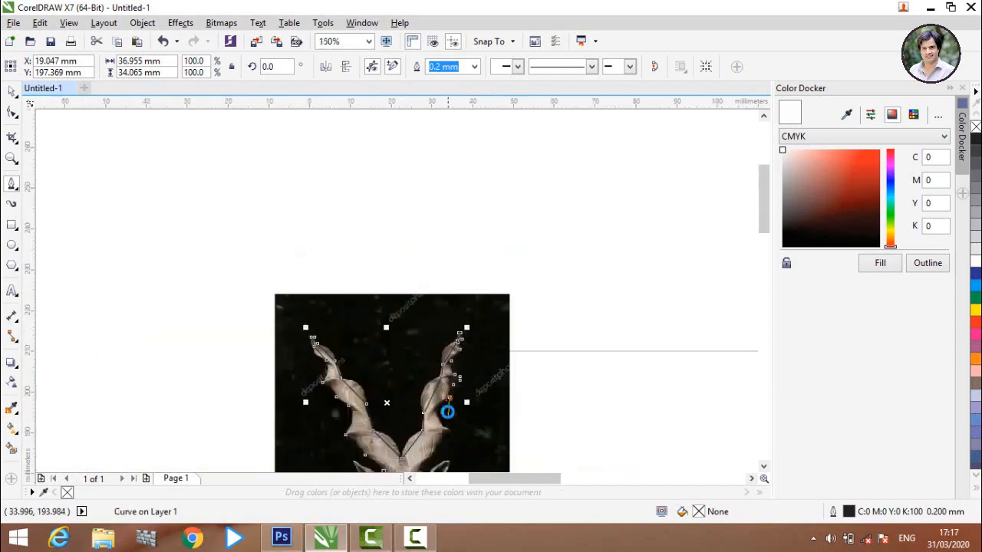
{"action": "scroll", "coordinate": [447, 409], "scroll_direction": "up", "scroll_amount": 4}
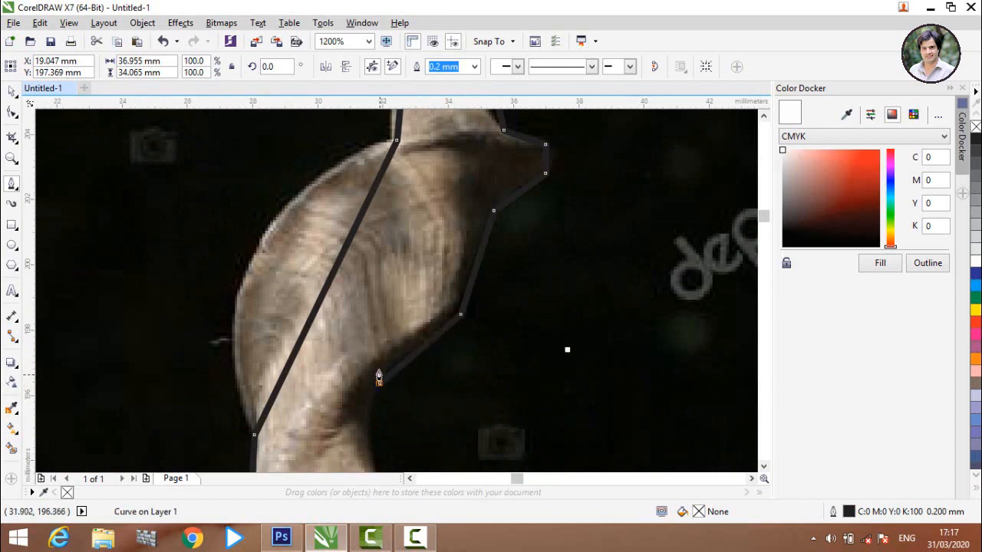
{"action": "scroll", "coordinate": [377, 400], "scroll_direction": "down", "scroll_amount": 1}
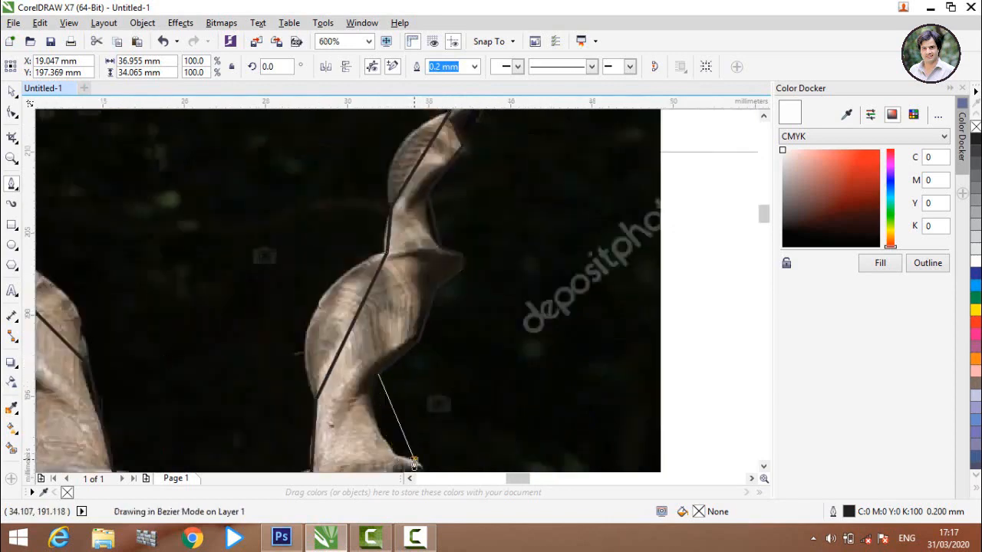
{"action": "scroll", "coordinate": [408, 441], "scroll_direction": "down", "scroll_amount": 1}
{"action": "scroll", "coordinate": [353, 341], "scroll_direction": "down", "scroll_amount": 2}
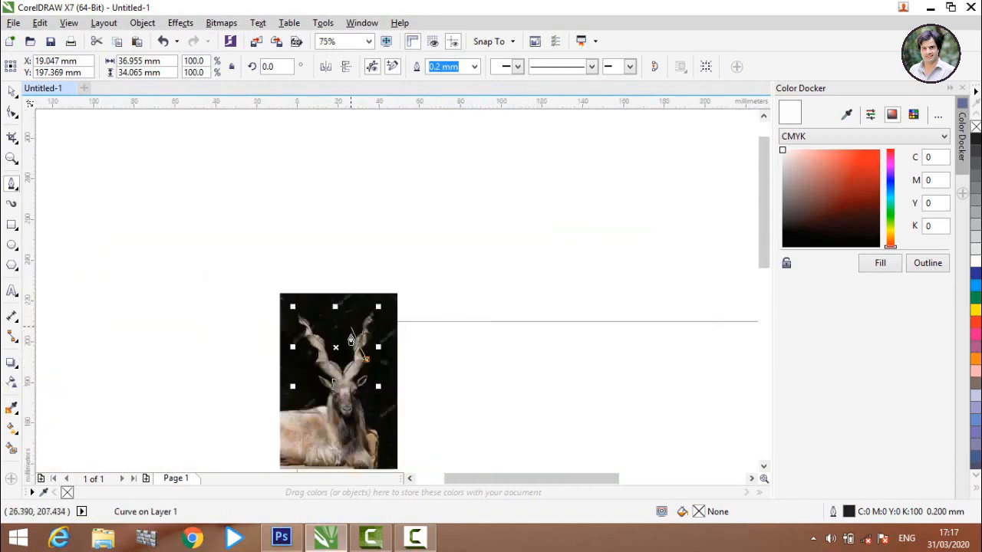
{"action": "scroll", "coordinate": [373, 364], "scroll_direction": "up", "scroll_amount": 3}
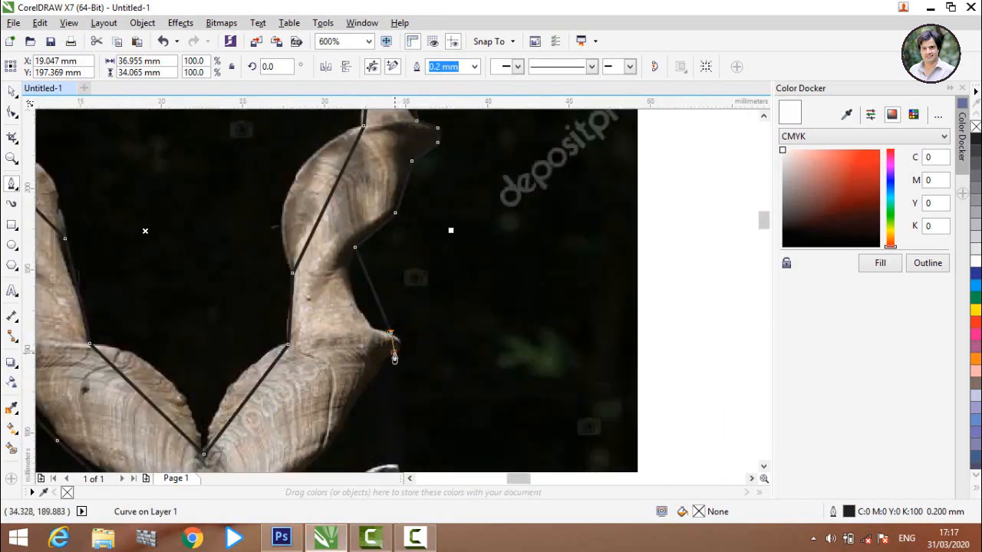
{"action": "left_click", "coordinate": [394, 354]}
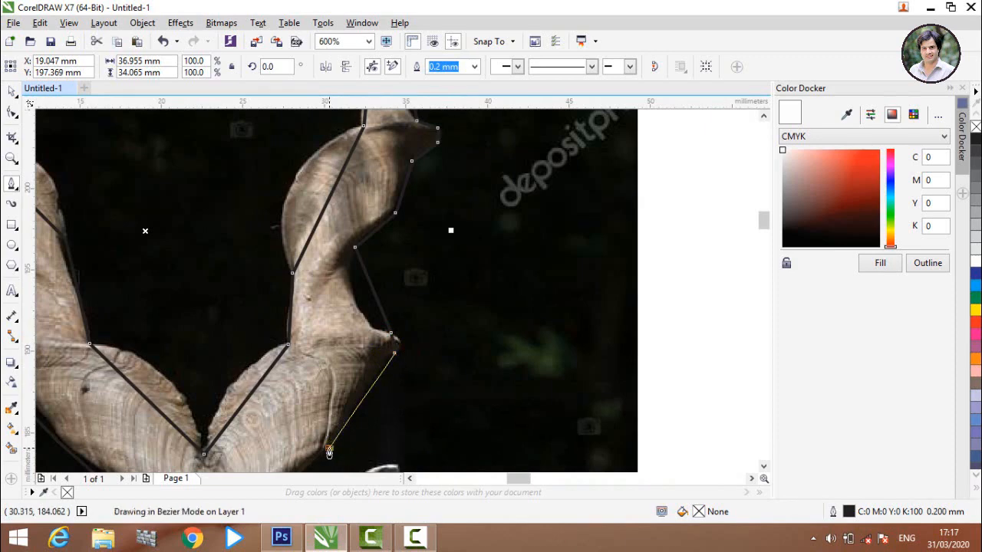
- Extend the outline along the lowest outer section of the right horn to its base on the head
{"action": "scroll", "coordinate": [329, 452], "scroll_direction": "down", "scroll_amount": 3}
{"action": "scroll", "coordinate": [329, 457], "scroll_direction": "up", "scroll_amount": 4}
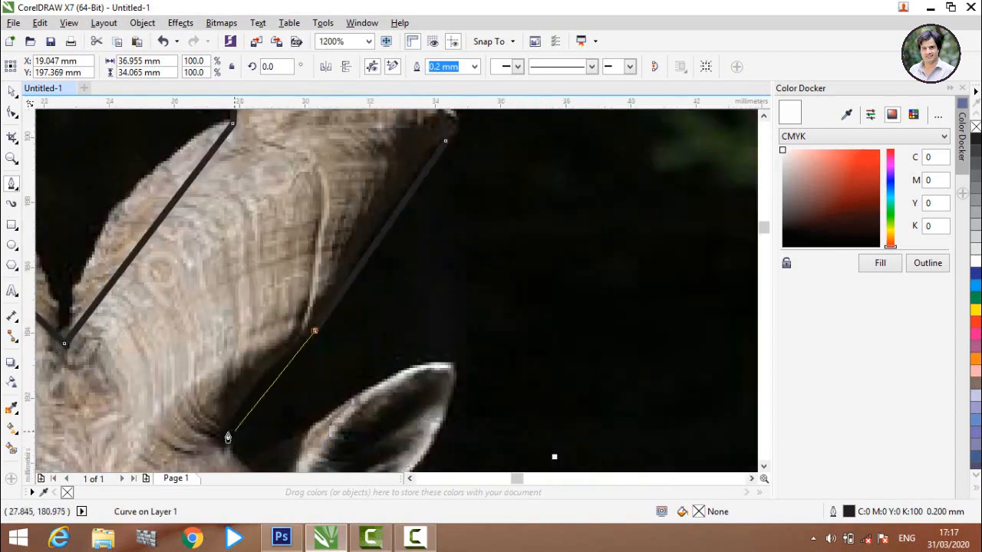
{"action": "scroll", "coordinate": [228, 436], "scroll_direction": "down", "scroll_amount": 3}
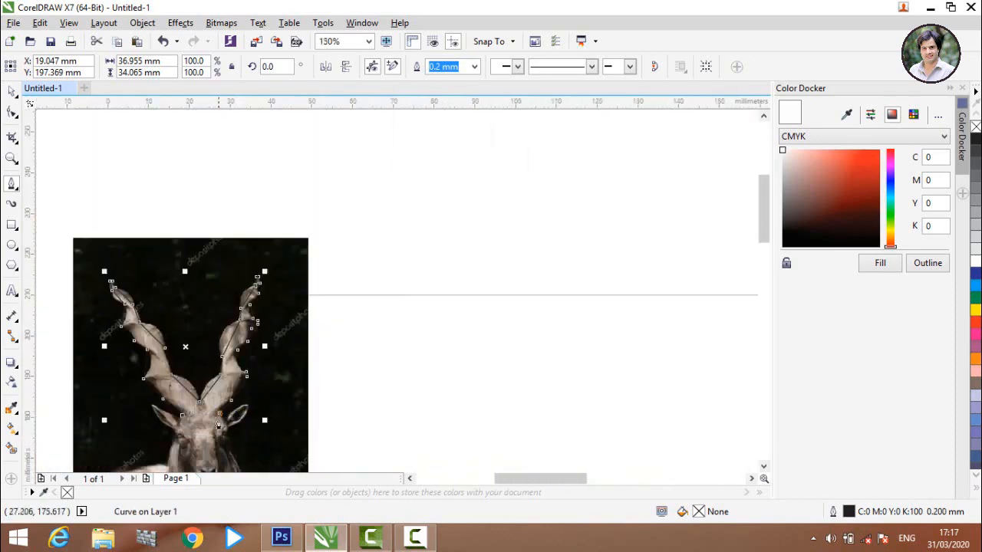
{"action": "scroll", "coordinate": [219, 426], "scroll_direction": "up", "scroll_amount": 3}
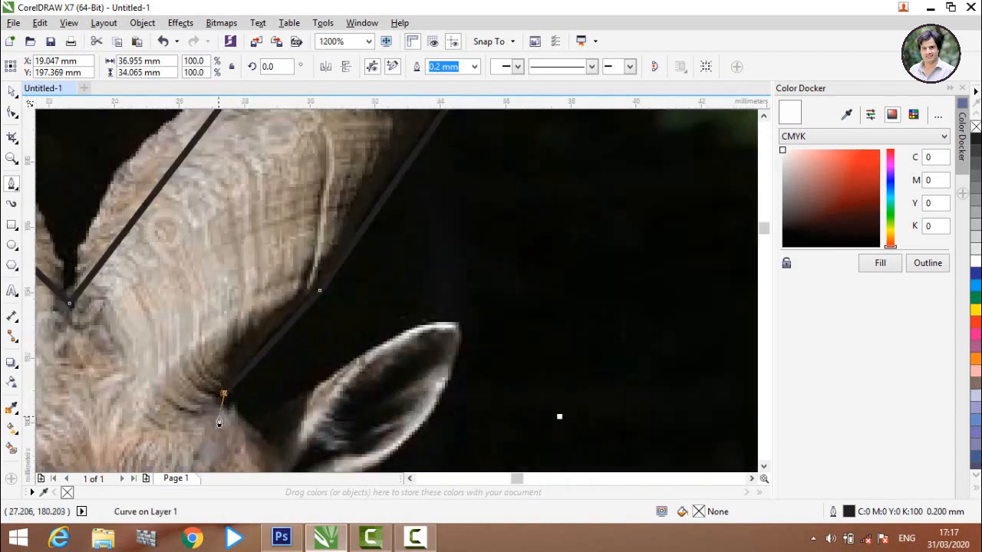
- Outline the goat's right-hand ear with straight segments from its upper base to the tip and back to its lower base
{"action": "left_click", "coordinate": [278, 453]}
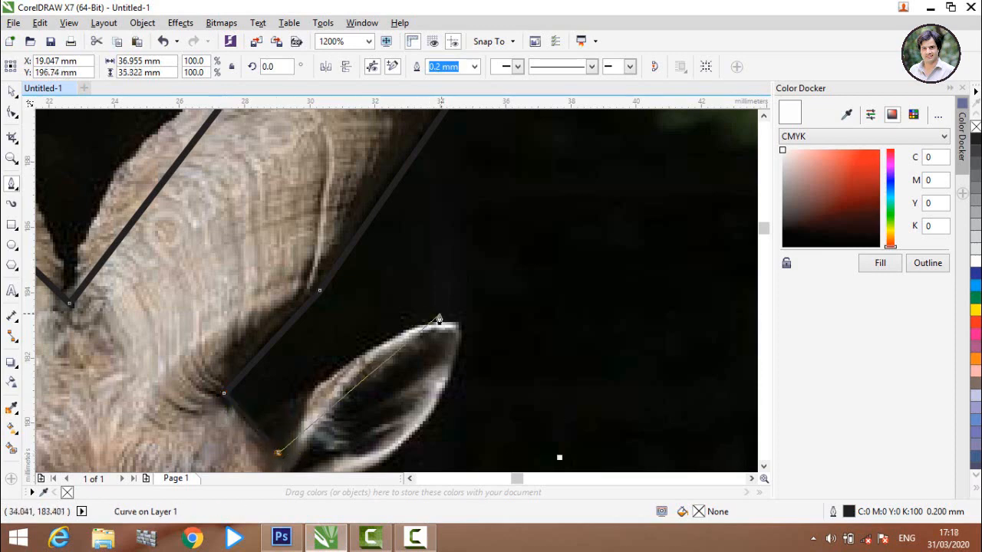
{"action": "left_click", "coordinate": [457, 328]}
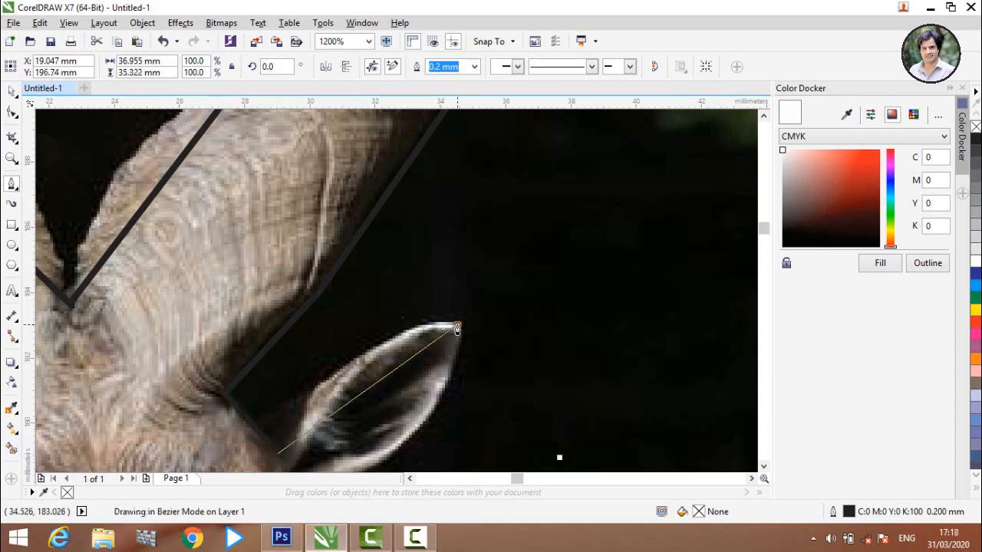
{"action": "scroll", "coordinate": [457, 328], "scroll_direction": "down", "scroll_amount": 3}
{"action": "scroll", "coordinate": [427, 372], "scroll_direction": "up", "scroll_amount": 2}
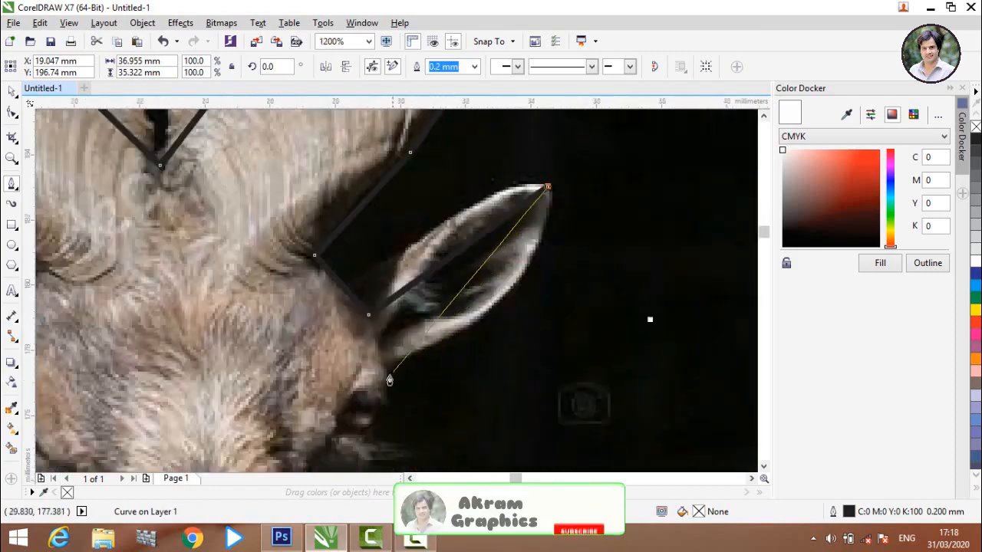
{"action": "left_click", "coordinate": [392, 366]}
{"action": "scroll", "coordinate": [392, 367], "scroll_direction": "down", "scroll_amount": 2}
{"action": "scroll", "coordinate": [392, 384], "scroll_direction": "up", "scroll_amount": 2}
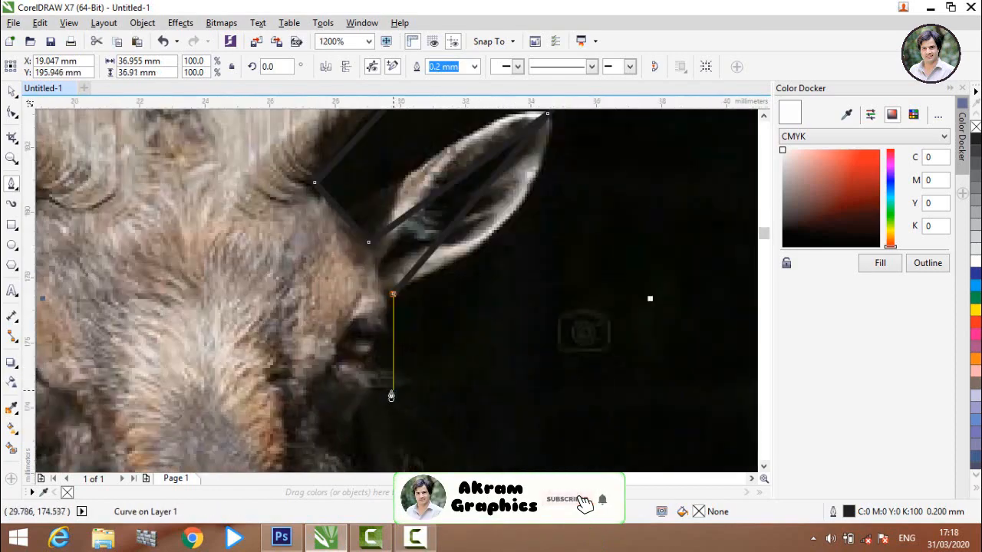
- Trace the right side of the face down past the eye to the muzzle, and cross the mouth with a straight segment
{"action": "left_click", "coordinate": [345, 438]}
{"action": "scroll", "coordinate": [346, 438], "scroll_direction": "down", "scroll_amount": 2}
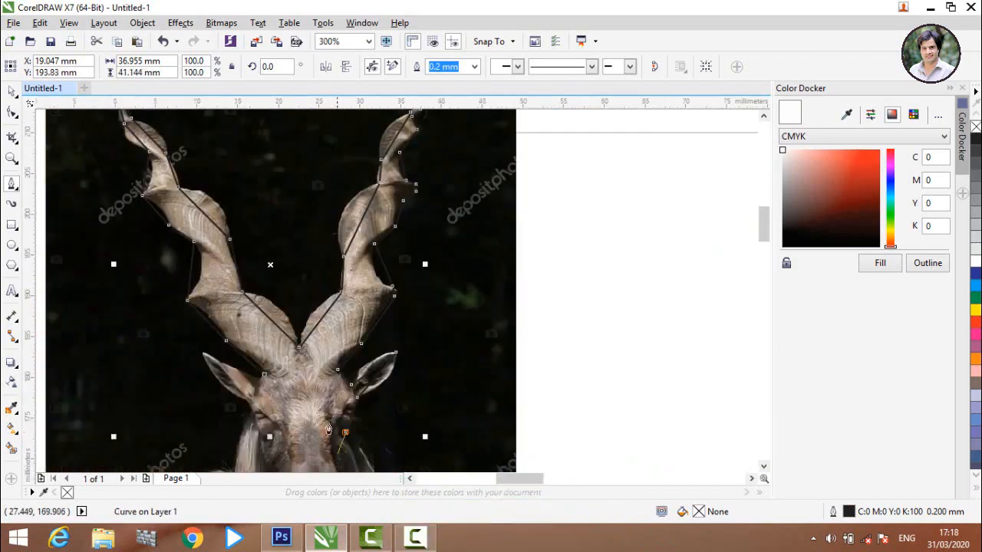
{"action": "scroll", "coordinate": [329, 430], "scroll_direction": "down", "scroll_amount": 2}
{"action": "scroll", "coordinate": [303, 387], "scroll_direction": "up", "scroll_amount": 4}
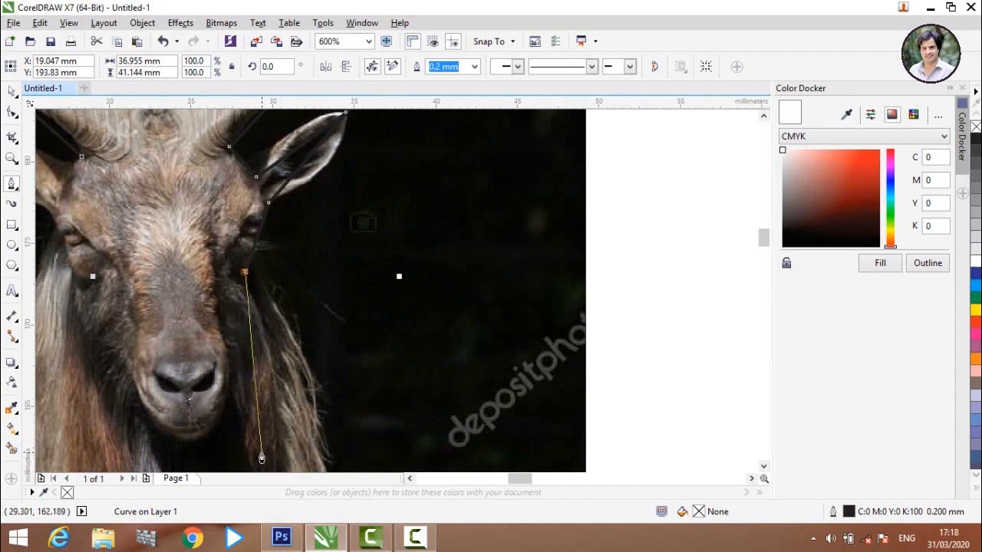
{"action": "left_click", "coordinate": [225, 412]}
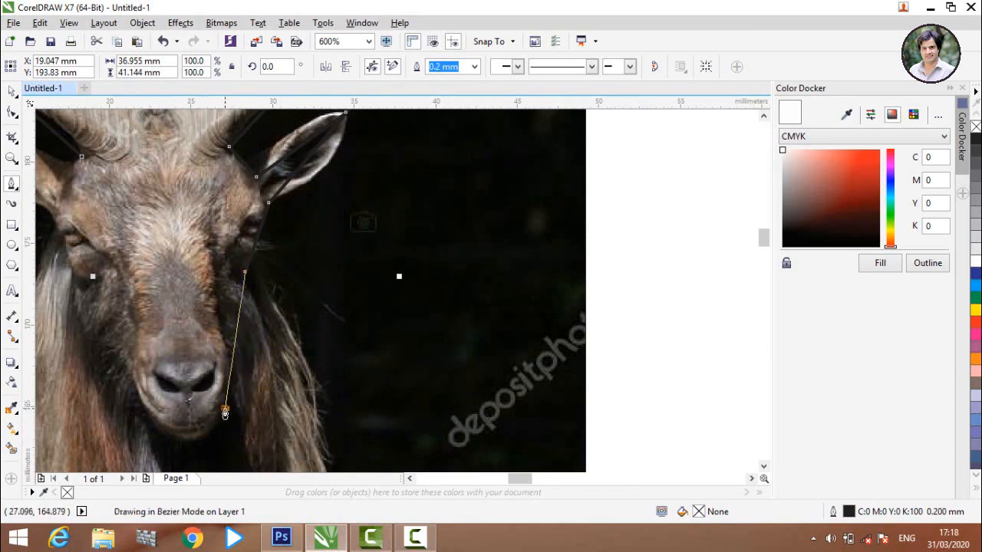
{"action": "left_click_drag", "start_coordinate": [224, 412], "coordinate": [143, 416]}
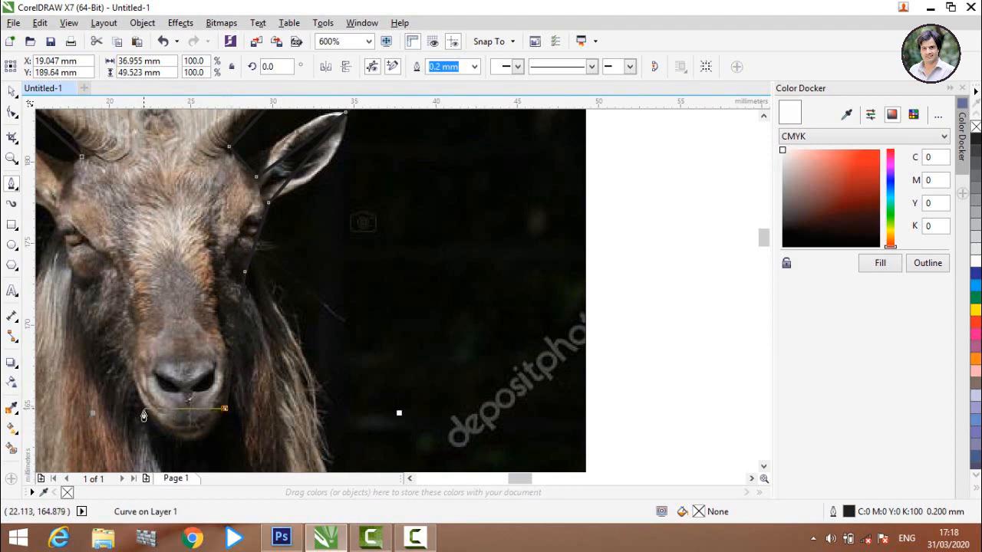
{"action": "left_click", "coordinate": [144, 415]}
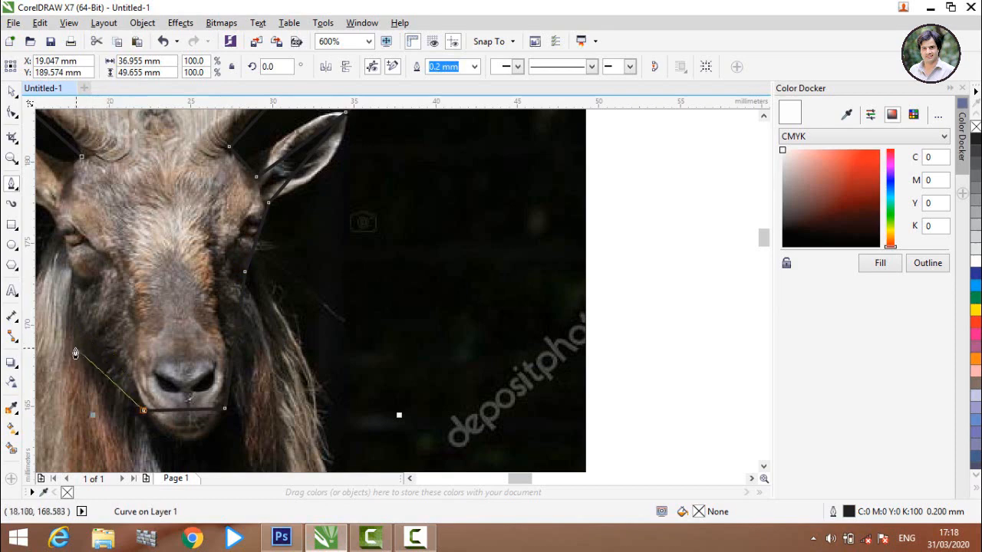
- Trace up the left side of the face and around the left ear, closing the outline at the left horn's base
{"action": "left_click", "coordinate": [93, 347]}
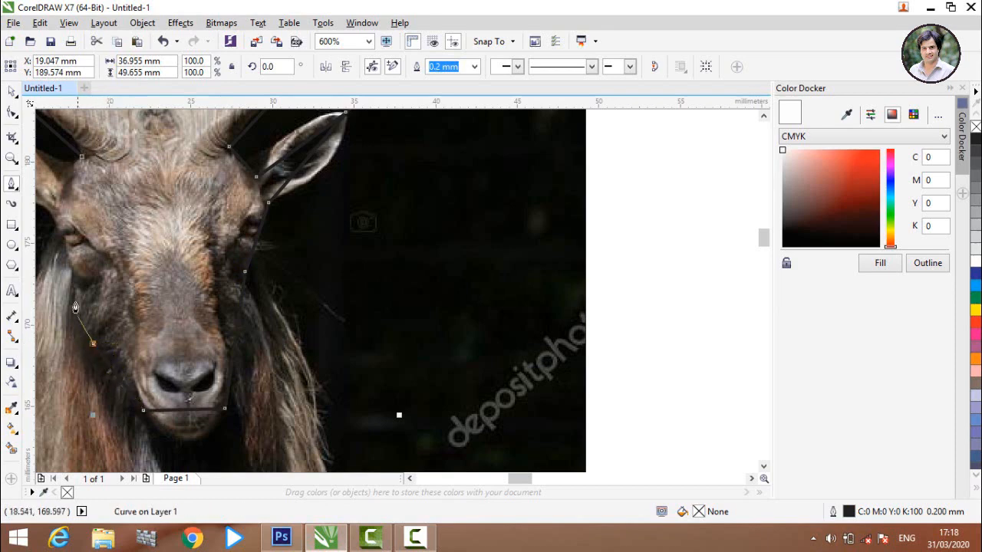
{"action": "left_click", "coordinate": [74, 281]}
{"action": "scroll", "coordinate": [76, 288], "scroll_direction": "down", "scroll_amount": 3}
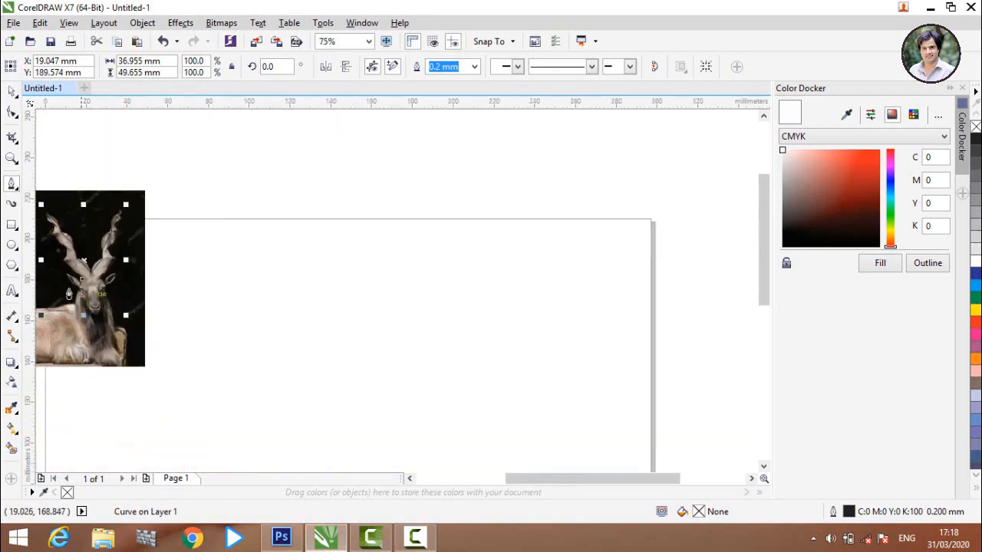
{"action": "scroll", "coordinate": [76, 285], "scroll_direction": "up", "scroll_amount": 3}
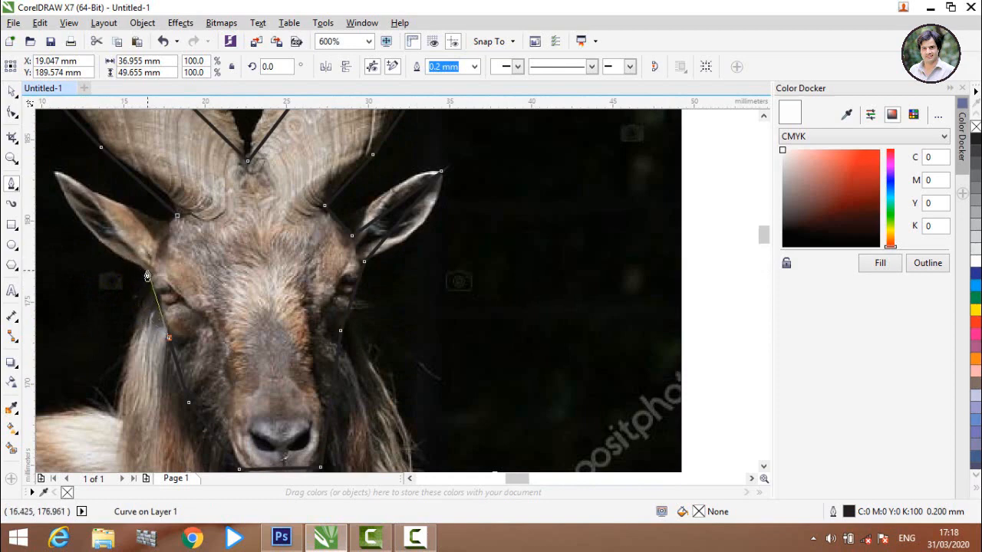
{"action": "left_click", "coordinate": [139, 277]}
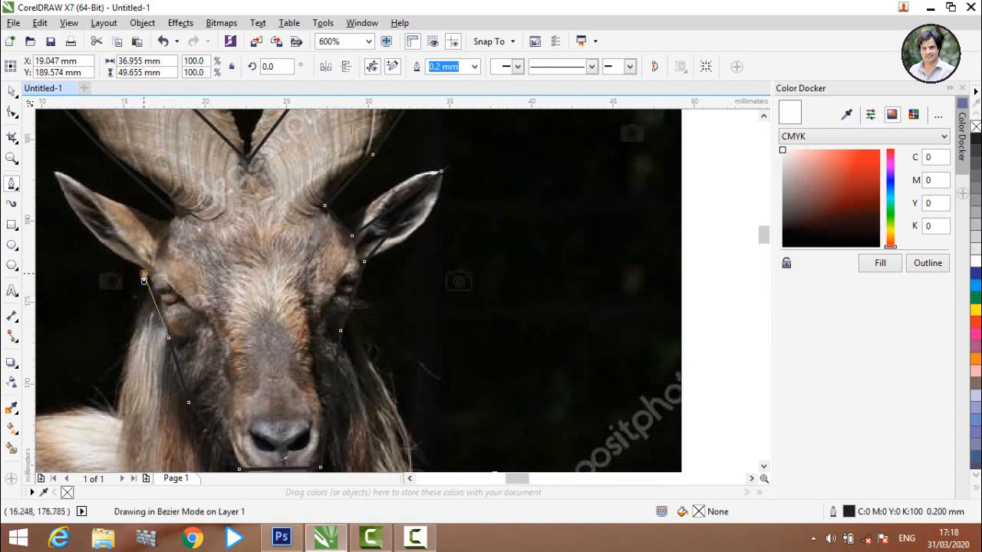
{"action": "left_click", "coordinate": [54, 172]}
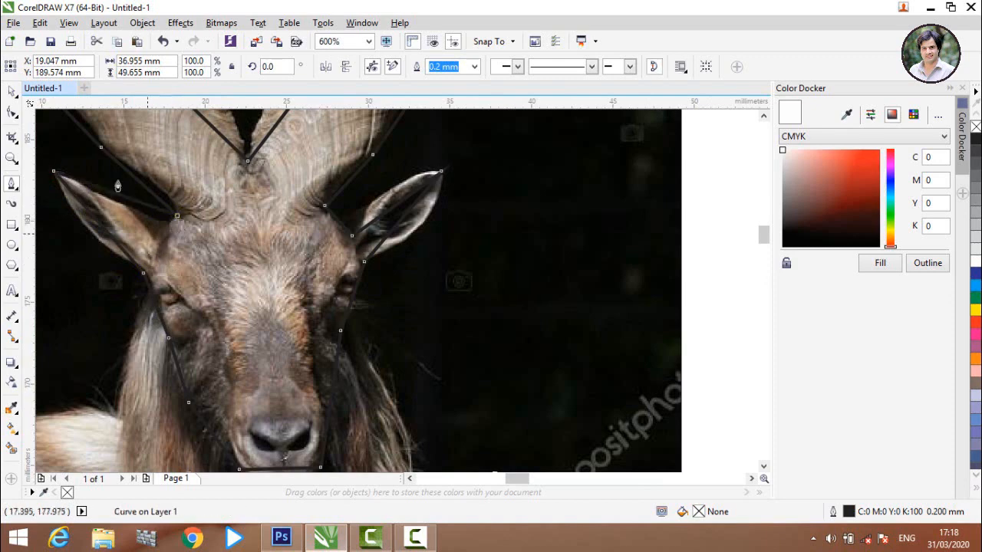
- Leave the Pen tool and examine the closed outline over the goat's horns, ears and face
{"action": "left_click", "coordinate": [12, 93]}
{"action": "scroll", "coordinate": [125, 285], "scroll_direction": "down", "scroll_amount": 3}
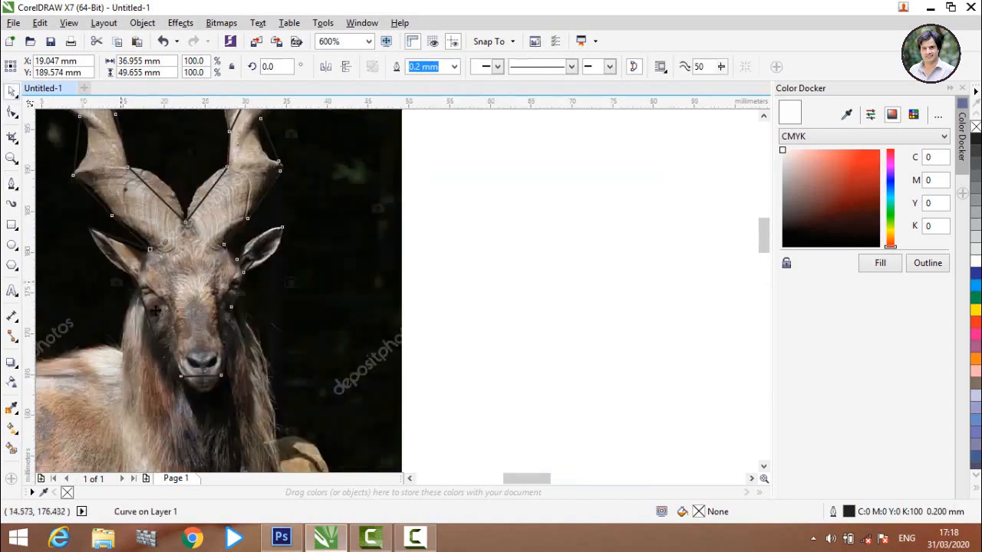
{"action": "scroll", "coordinate": [171, 284], "scroll_direction": "up", "scroll_amount": 1}
{"action": "scroll", "coordinate": [170, 283], "scroll_direction": "up", "scroll_amount": 1}
{"action": "scroll", "coordinate": [170, 283], "scroll_direction": "down", "scroll_amount": 1}
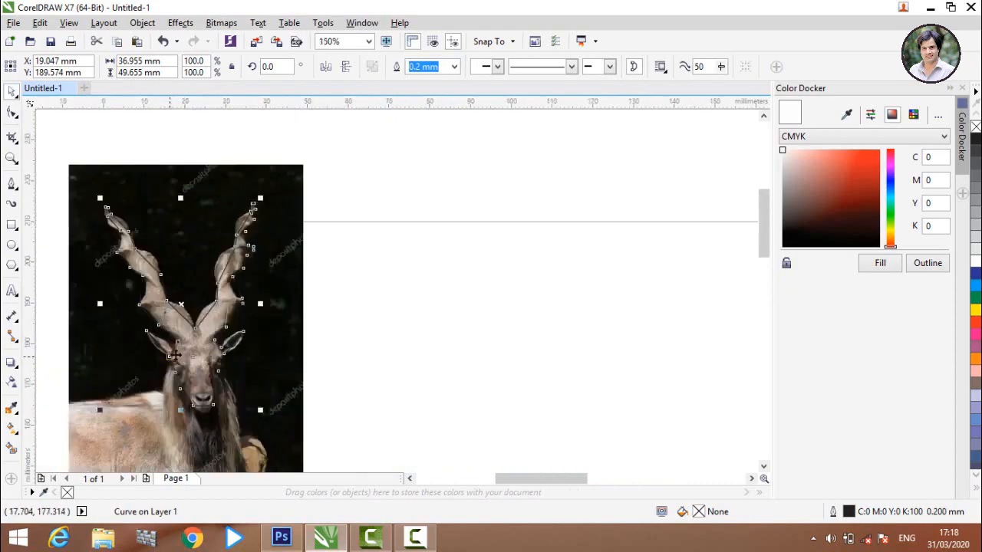
{"action": "scroll", "coordinate": [175, 349], "scroll_direction": "up", "scroll_amount": 2}
{"action": "scroll", "coordinate": [135, 280], "scroll_direction": "up", "scroll_amount": 1}
{"action": "scroll", "coordinate": [164, 287], "scroll_direction": "down", "scroll_amount": 3}
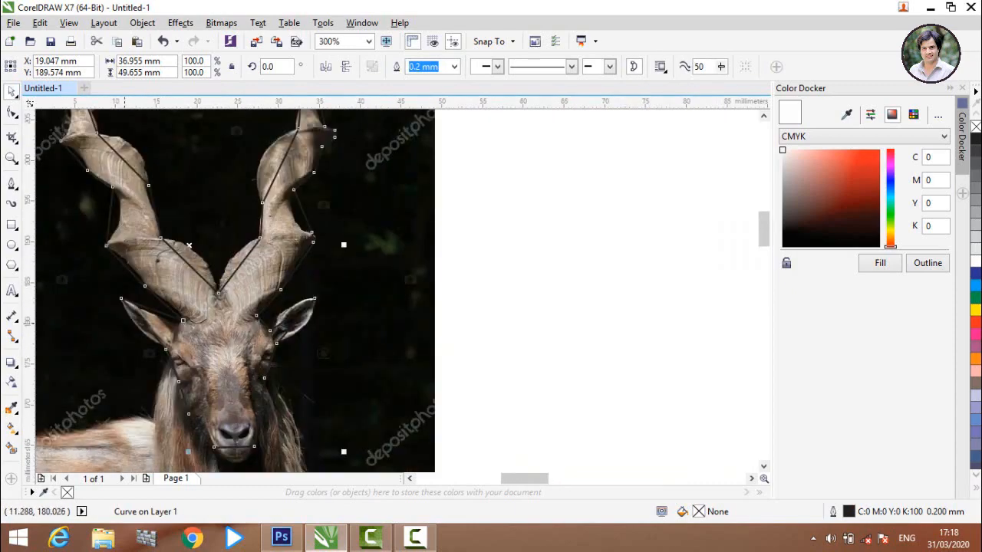
{"action": "scroll", "coordinate": [139, 323], "scroll_direction": "up", "scroll_amount": 3}
- Convert the left ear's lower outline segment to a curve with the Shape tool and bend it along the ear's outer edge
{"action": "left_click", "coordinate": [12, 112]}
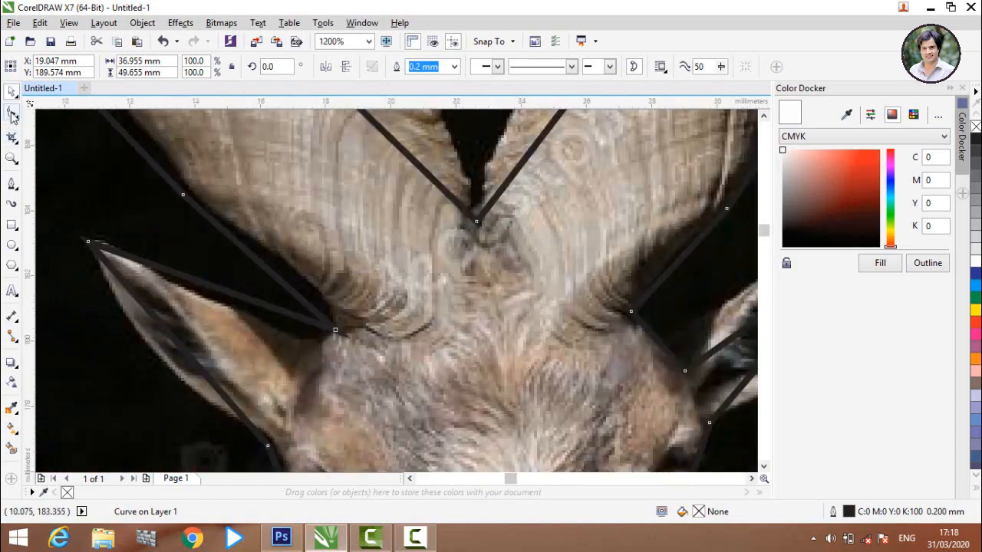
{"action": "left_click", "coordinate": [184, 353]}
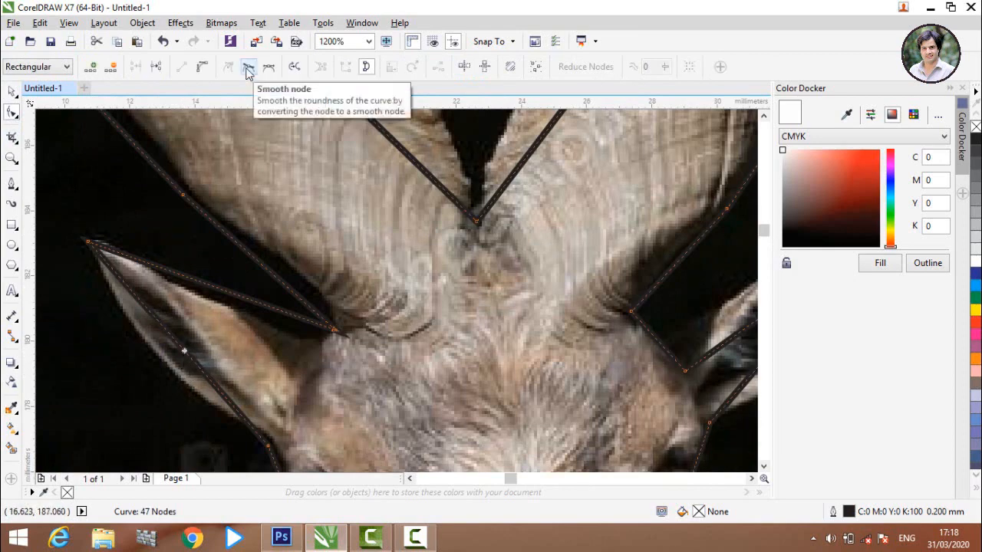
{"action": "key", "text": "Home"}
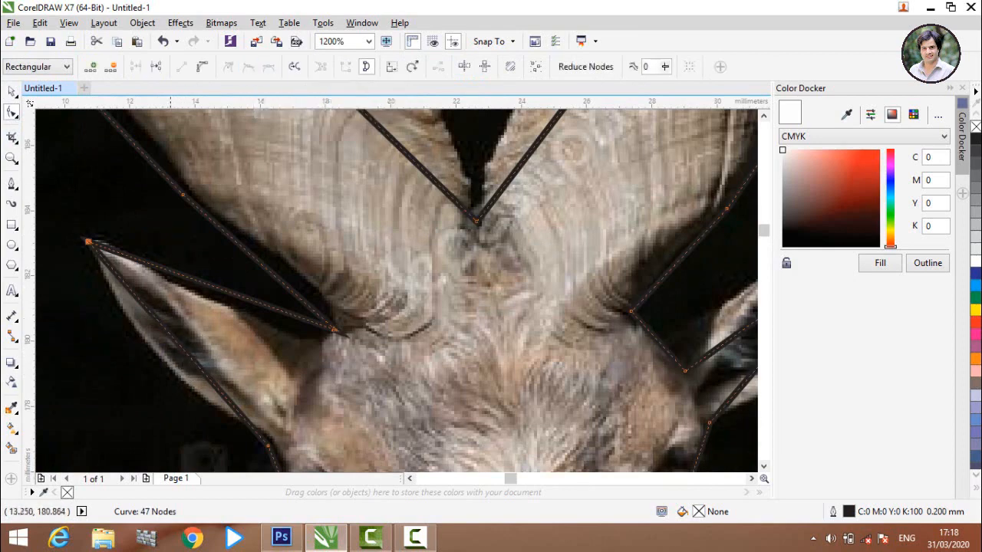
{"action": "left_click", "coordinate": [176, 347]}
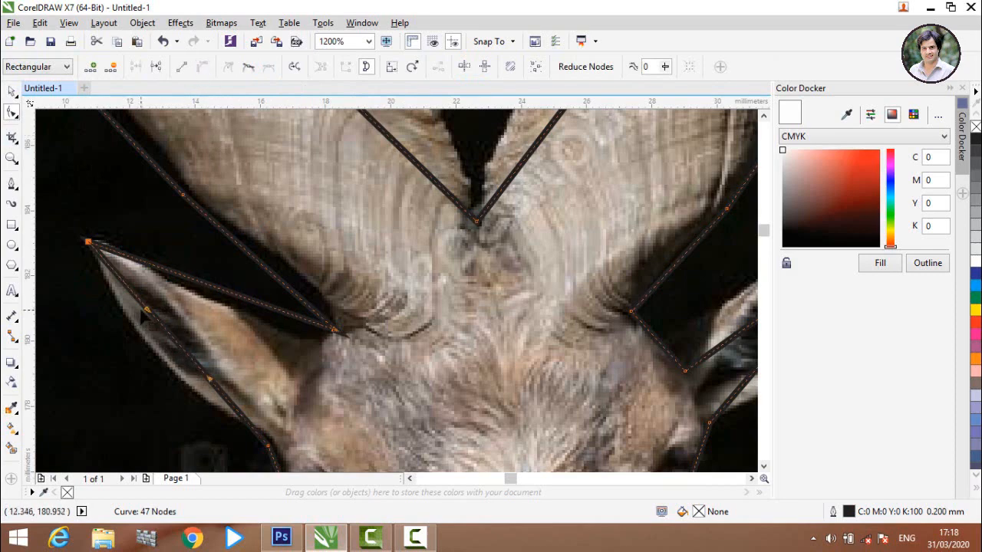
{"action": "left_click_drag", "start_coordinate": [151, 315], "coordinate": [111, 338]}
{"action": "left_click_drag", "start_coordinate": [208, 379], "coordinate": [193, 401]}
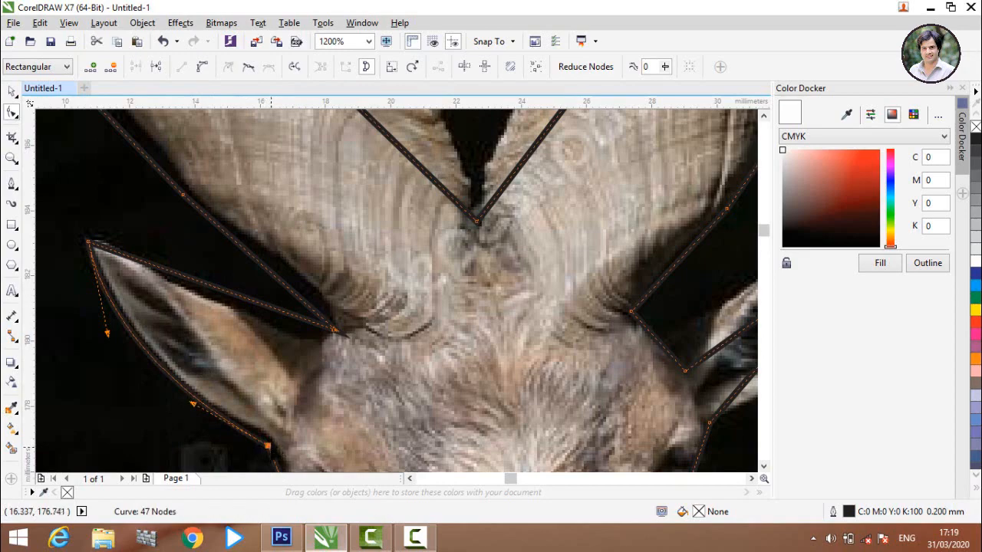
- Move the outline node at the left ear's lower base inward onto the edge of the head
{"action": "scroll", "coordinate": [241, 431], "scroll_direction": "up", "scroll_amount": 3}
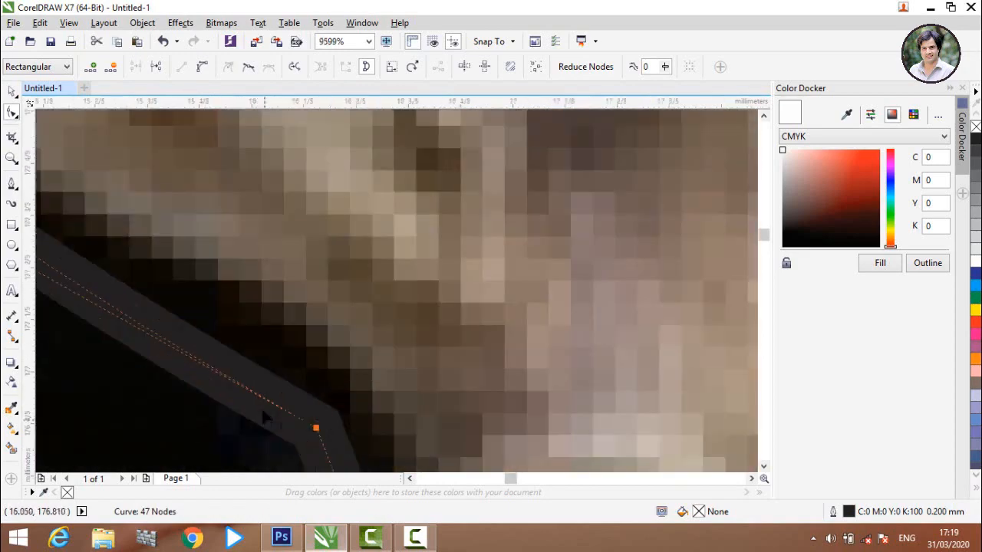
{"action": "scroll", "coordinate": [244, 359], "scroll_direction": "down", "scroll_amount": 3}
{"action": "scroll", "coordinate": [262, 386], "scroll_direction": "up", "scroll_amount": 2}
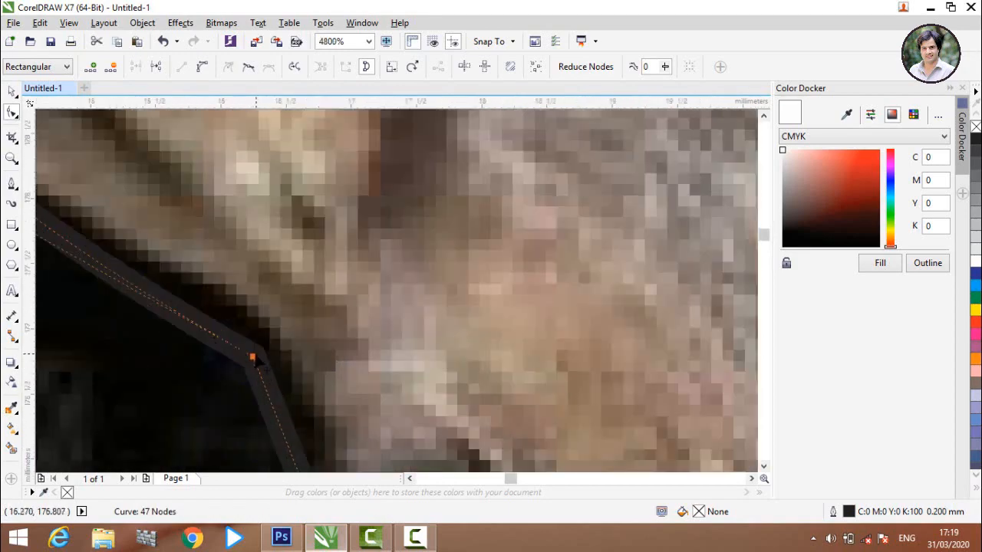
{"action": "left_click_drag", "start_coordinate": [253, 357], "coordinate": [267, 333]}
{"action": "scroll", "coordinate": [241, 427], "scroll_direction": "down", "scroll_amount": 3}
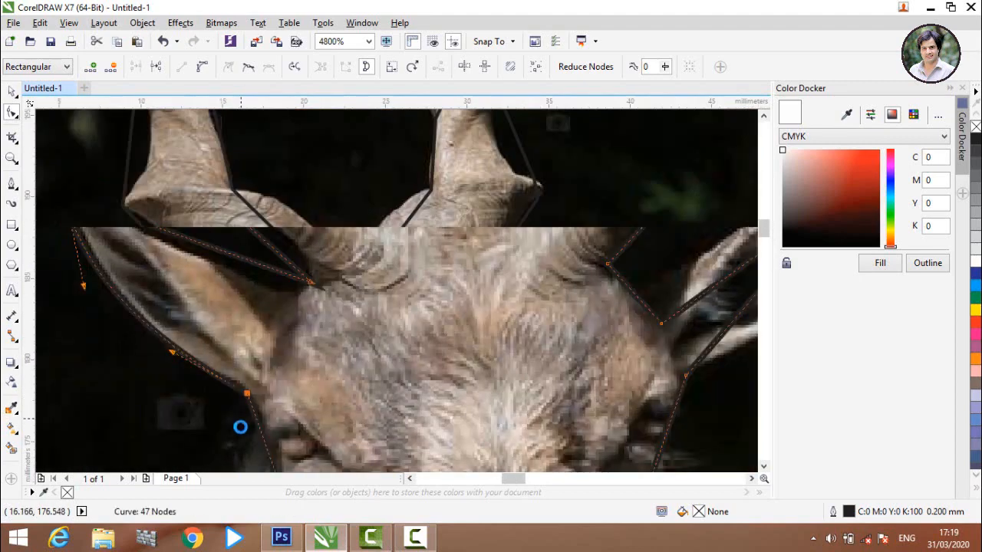
- Convert the left ear's upper outline segment to a curve and bend it along the ear from the tip to the horn's base
{"action": "scroll", "coordinate": [229, 311], "scroll_direction": "up", "scroll_amount": 1}
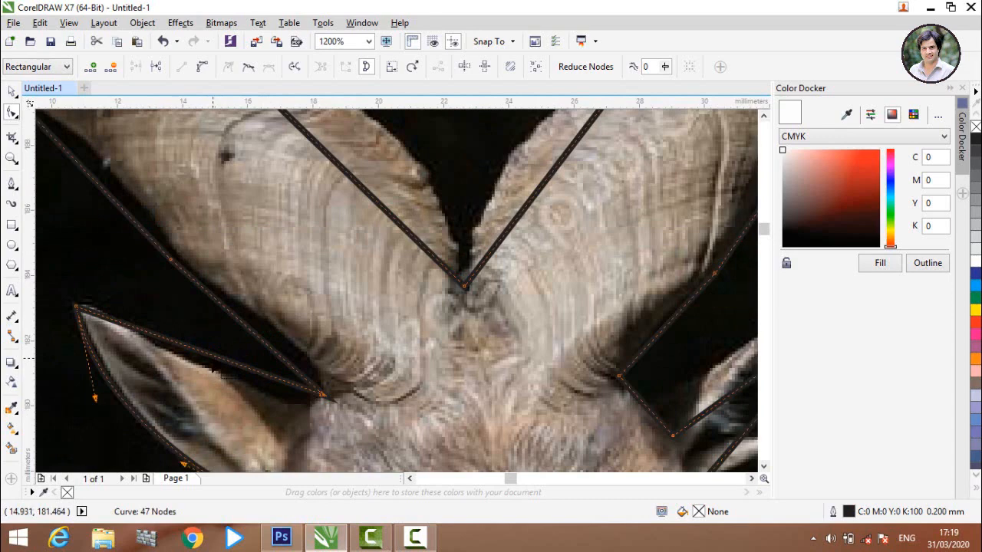
{"action": "left_click", "coordinate": [211, 355]}
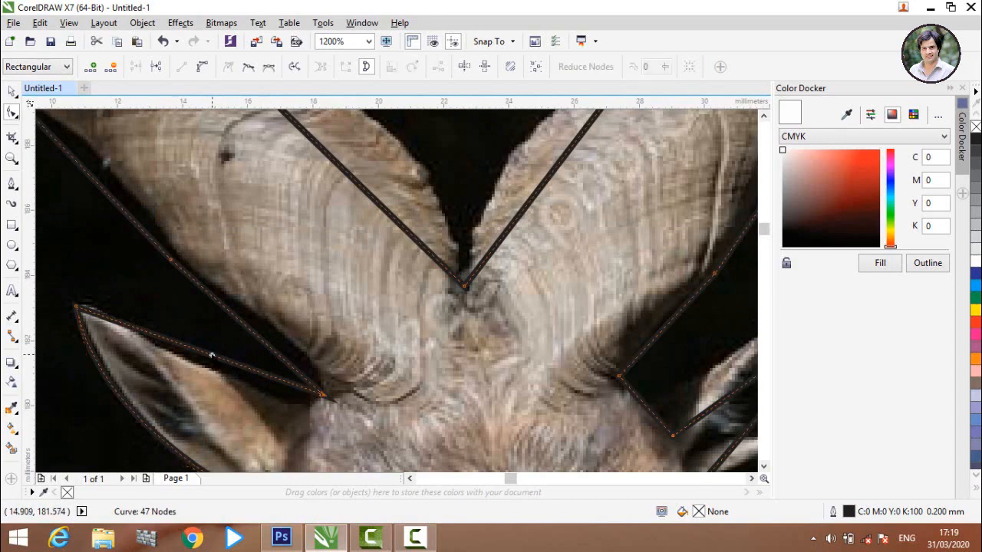
{"action": "left_click", "coordinate": [201, 67]}
{"action": "left_click_drag", "start_coordinate": [157, 335], "coordinate": [158, 322]}
{"action": "left_click_drag", "start_coordinate": [247, 379], "coordinate": [261, 420]}
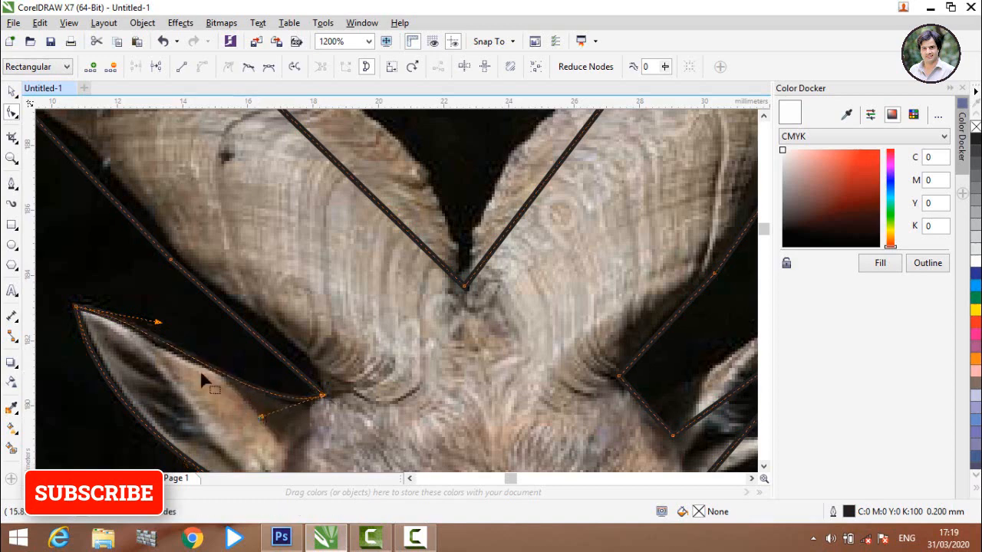
{"action": "left_click_drag", "start_coordinate": [158, 322], "coordinate": [170, 316]}
{"action": "left_click", "coordinate": [263, 422]}
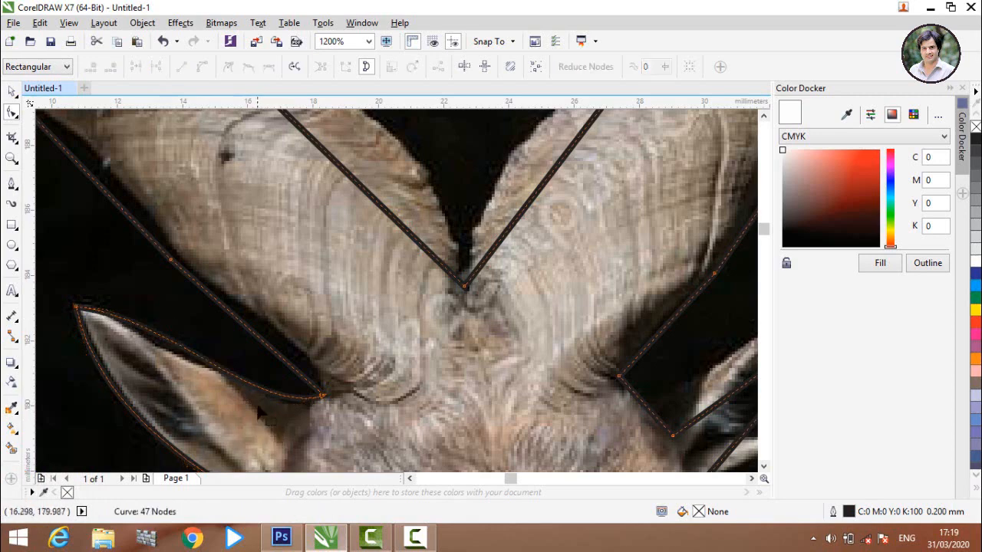
{"action": "left_click", "coordinate": [260, 426]}
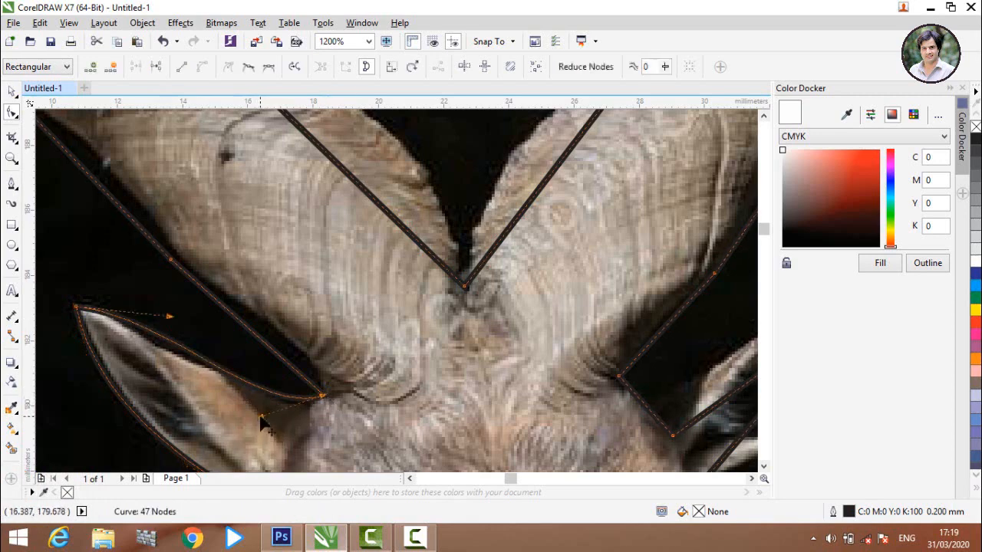
{"action": "left_click", "coordinate": [263, 423]}
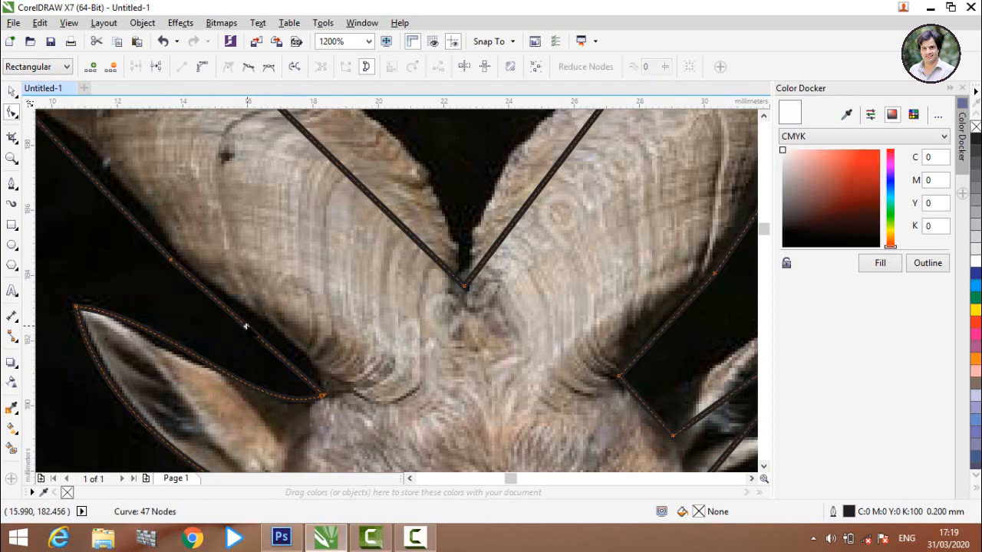
- Curve the lowest outer segment of the left horn to its edge and shift the segment's upper node closer to the horn
{"action": "left_click", "coordinate": [203, 66]}
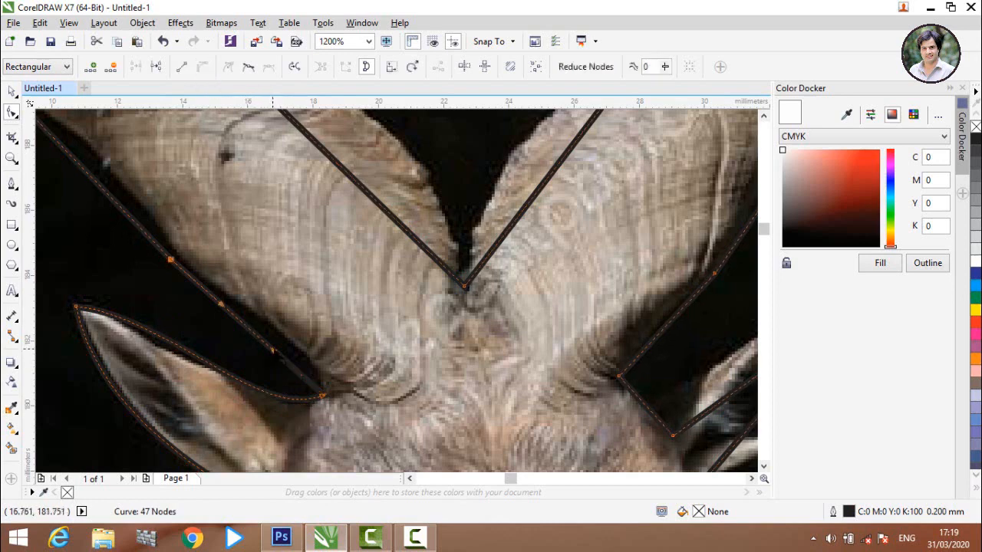
{"action": "left_click_drag", "start_coordinate": [273, 354], "coordinate": [311, 328]}
{"action": "scroll", "coordinate": [171, 265], "scroll_direction": "up", "scroll_amount": 2}
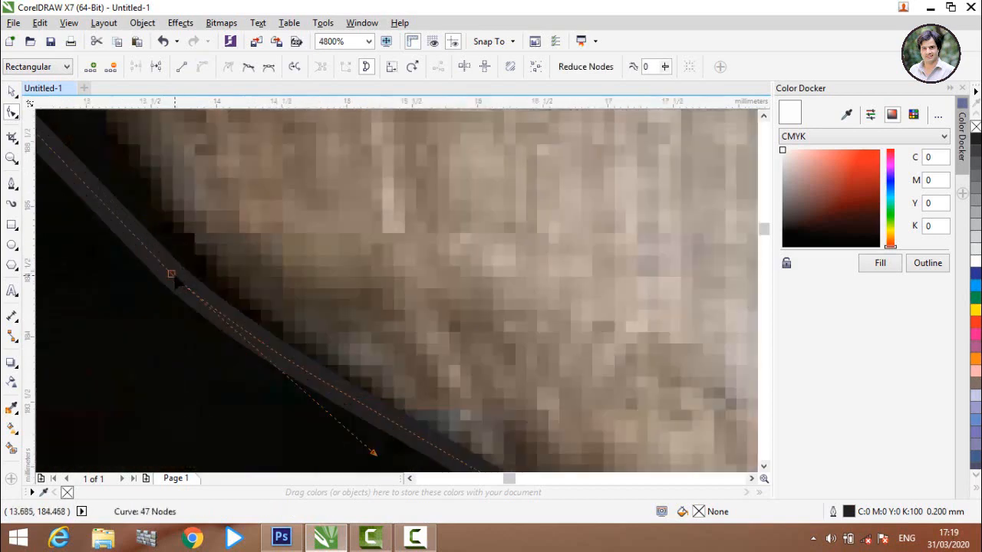
{"action": "left_click_drag", "start_coordinate": [177, 282], "coordinate": [198, 262]}
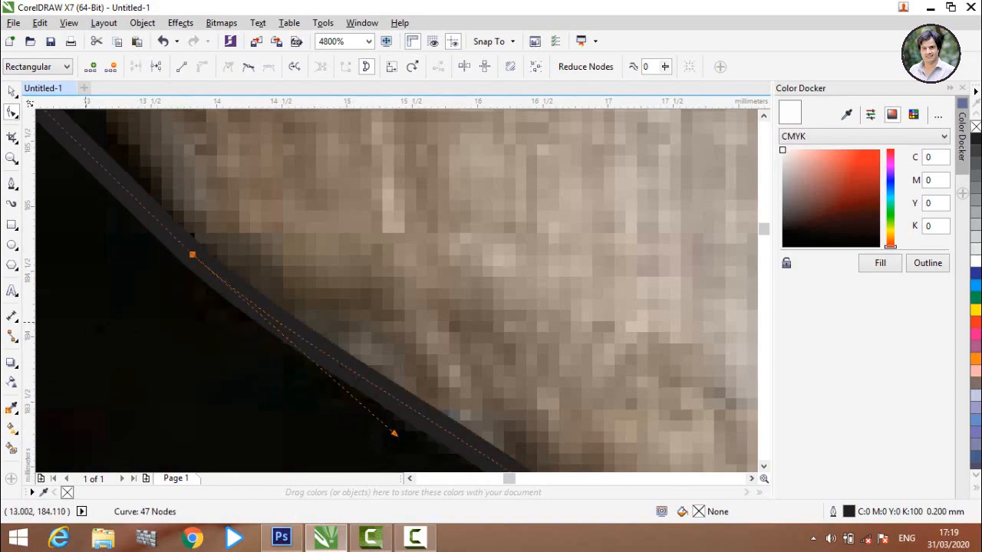
- Convert the next outer segment up to the left horn's lowest pointed ridge to a curve and fit it to the horn
{"action": "scroll", "coordinate": [87, 320], "scroll_direction": "down", "scroll_amount": 3}
{"action": "scroll", "coordinate": [137, 343], "scroll_direction": "up", "scroll_amount": 2}
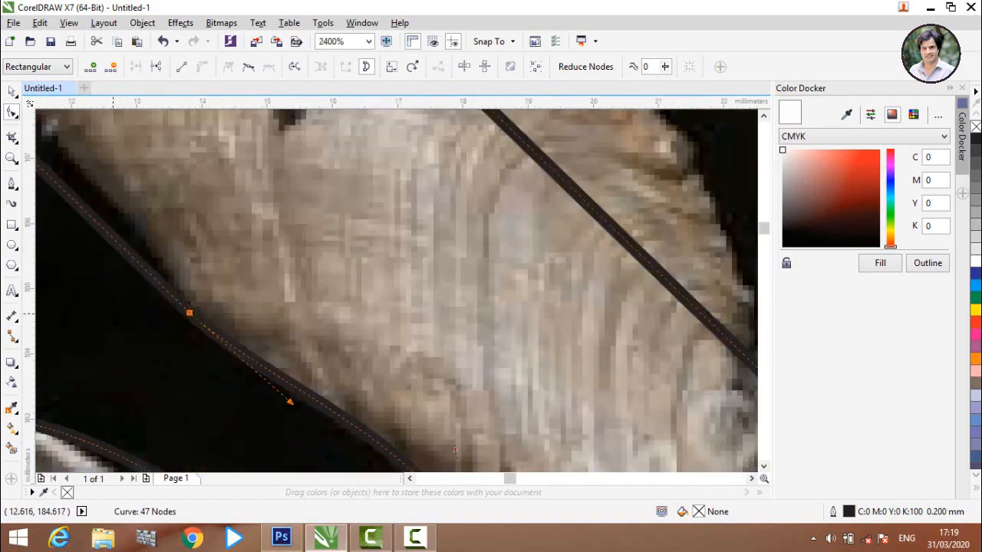
{"action": "scroll", "coordinate": [146, 316], "scroll_direction": "down", "scroll_amount": 1}
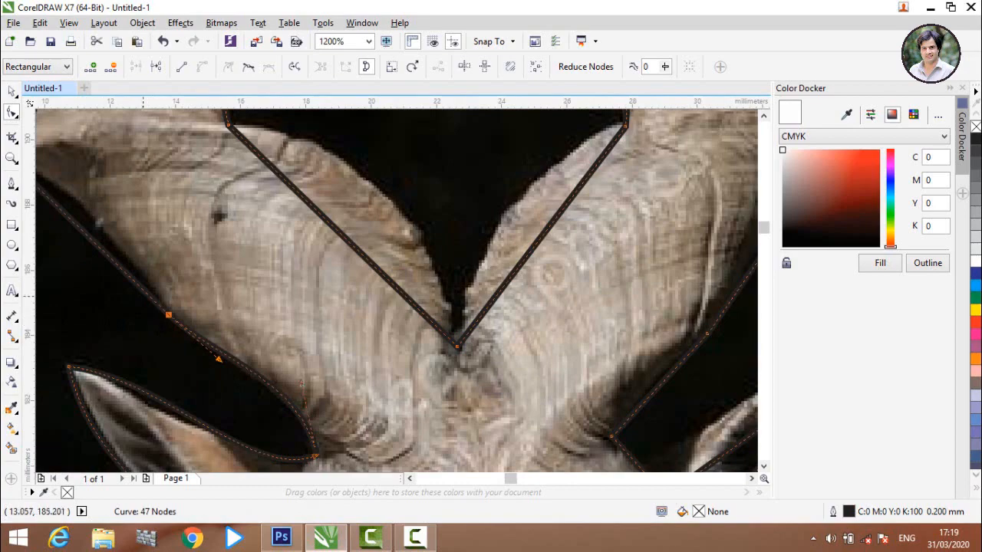
{"action": "scroll", "coordinate": [147, 316], "scroll_direction": "down", "scroll_amount": 1}
{"action": "scroll", "coordinate": [179, 315], "scroll_direction": "up", "scroll_amount": 2}
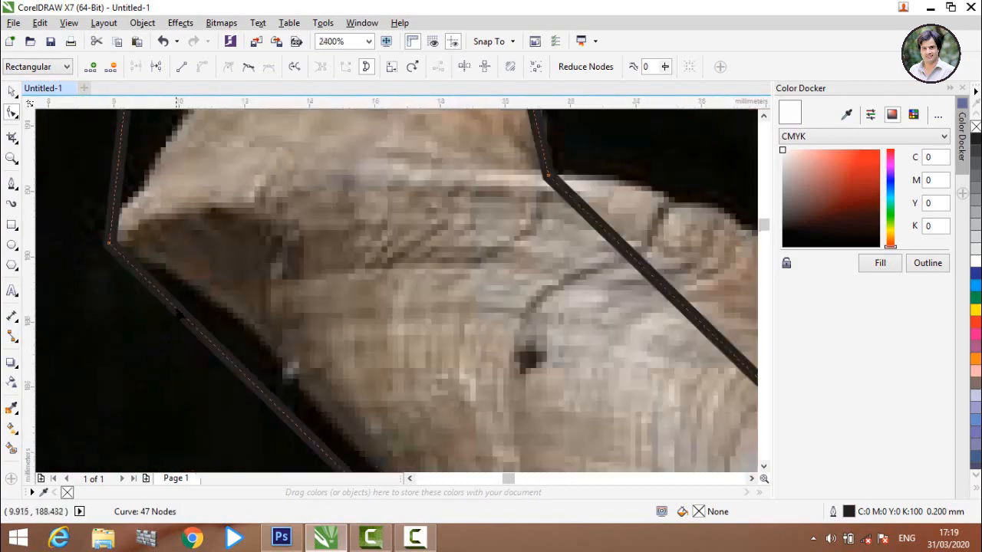
{"action": "scroll", "coordinate": [178, 315], "scroll_direction": "down", "scroll_amount": 1}
{"action": "left_click", "coordinate": [216, 347]}
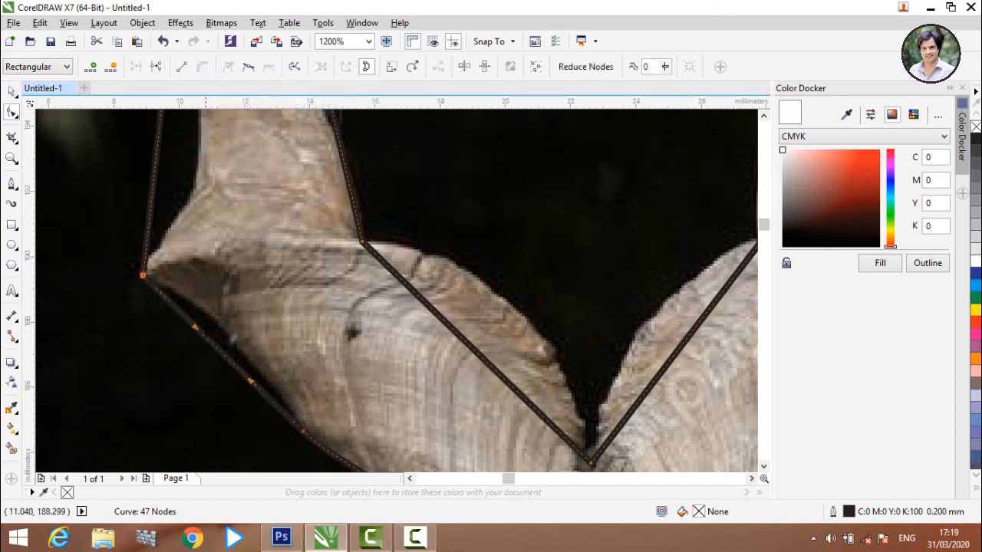
{"action": "left_click_drag", "start_coordinate": [192, 332], "coordinate": [228, 311]}
{"action": "left_click_drag", "start_coordinate": [250, 380], "coordinate": [235, 401]}
- Convert the long outer segment above the left horn's lowest ridge to a curve and bend it inward along the narrow section
{"action": "scroll", "coordinate": [234, 401], "scroll_direction": "down", "scroll_amount": 2}
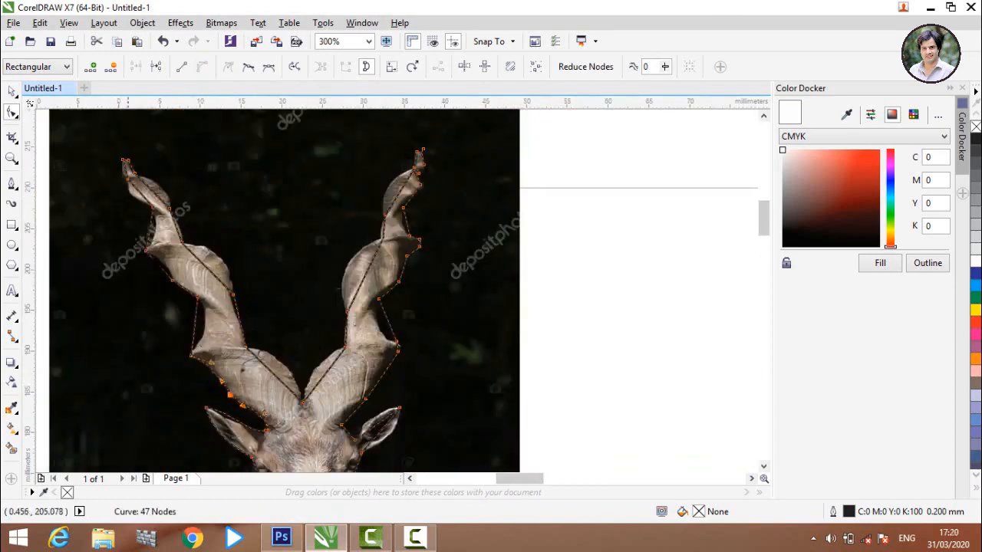
{"action": "scroll", "coordinate": [170, 322], "scroll_direction": "up", "scroll_amount": 2}
{"action": "scroll", "coordinate": [157, 338], "scroll_direction": "down", "scroll_amount": 1}
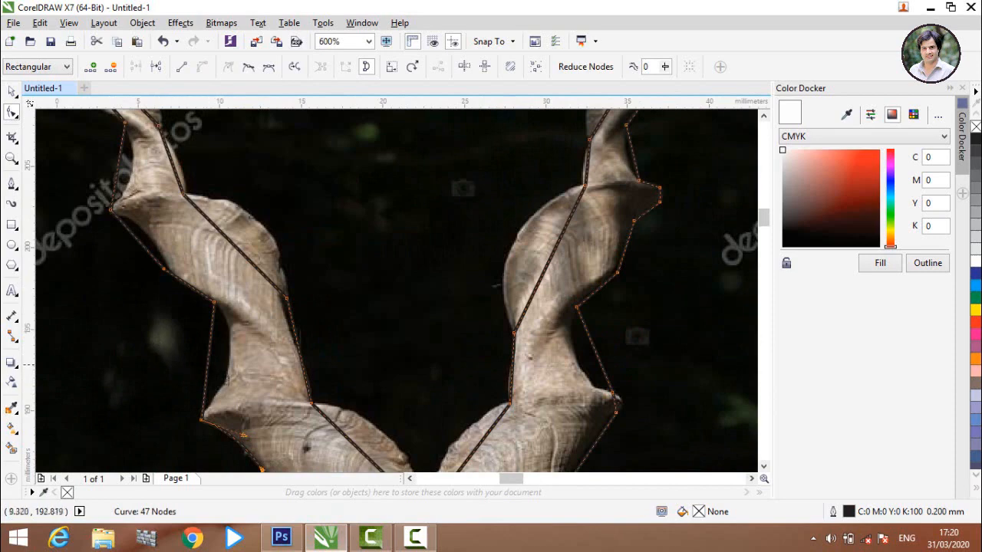
{"action": "left_click", "coordinate": [207, 357]}
{"action": "left_click", "coordinate": [202, 67]}
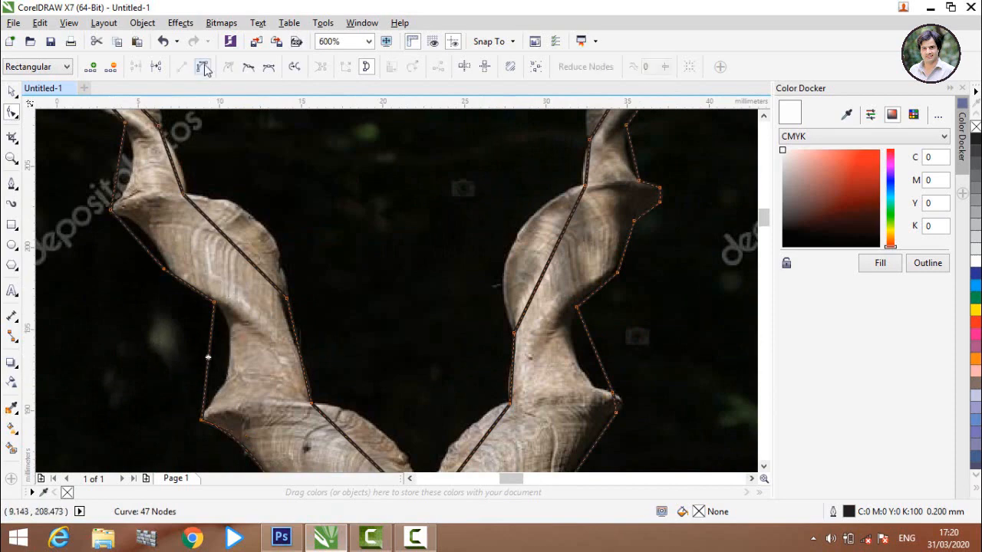
{"action": "left_click_drag", "start_coordinate": [209, 357], "coordinate": [237, 346]}
{"action": "left_click_drag", "start_coordinate": [205, 381], "coordinate": [224, 388]}
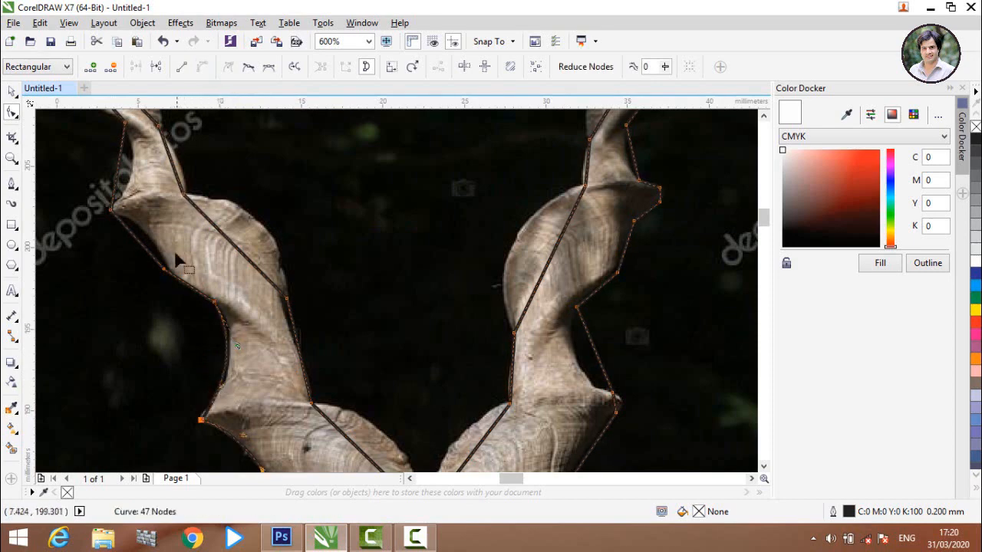
{"action": "scroll", "coordinate": [237, 345], "scroll_direction": "up", "scroll_amount": 2}
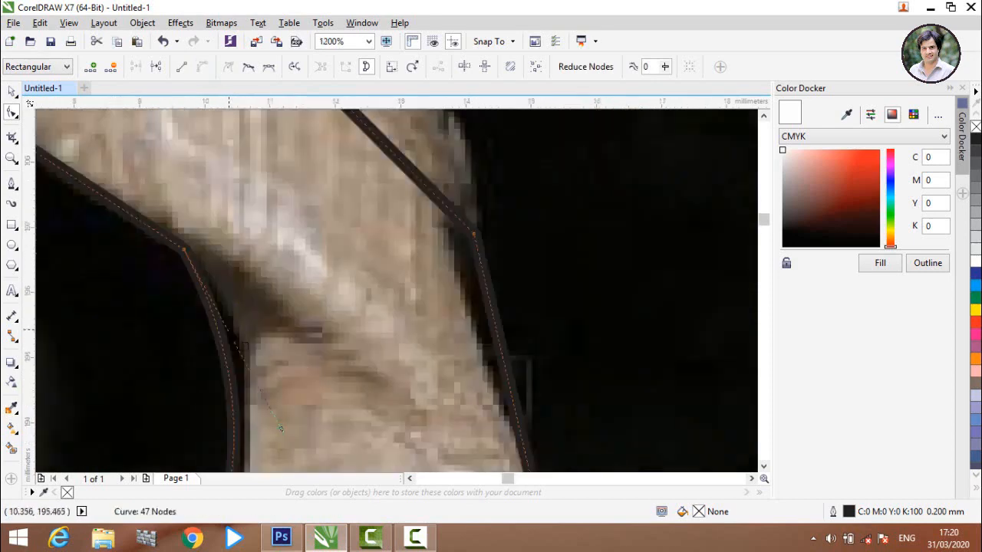
{"action": "scroll", "coordinate": [244, 383], "scroll_direction": "down", "scroll_amount": 1}
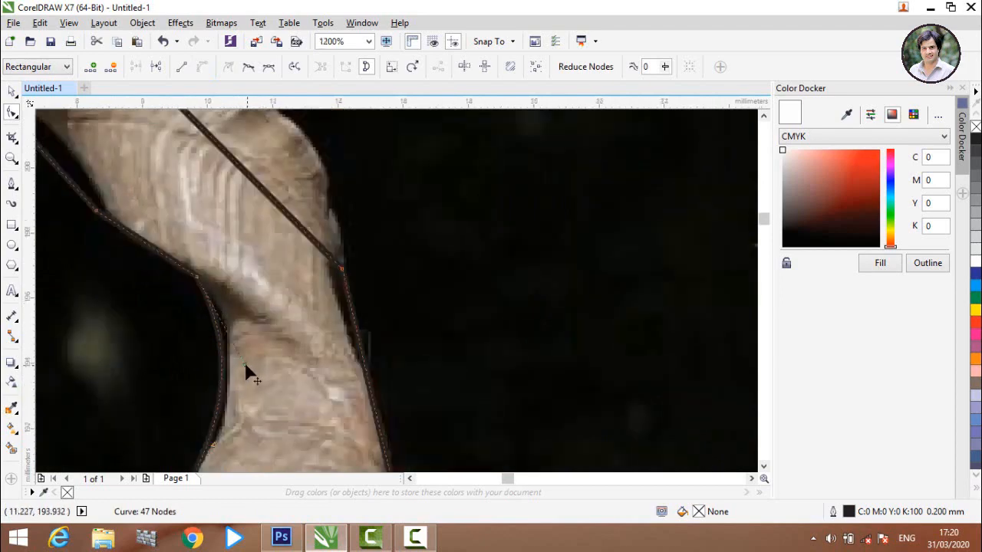
{"action": "mouse_move", "coordinate": [243, 364]}
{"action": "left_mouse_down"}
{"action": "mouse_move", "coordinate": [255, 352]}
{"action": "mouse_move", "coordinate": [244, 347]}
{"action": "left_mouse_up"}
- Curve the outer segment just below the left horn's second pointed ridge so it follows the horn's edge
{"action": "scroll", "coordinate": [242, 349], "scroll_direction": "down", "scroll_amount": 2}
{"action": "scroll", "coordinate": [220, 321], "scroll_direction": "up", "scroll_amount": 2}
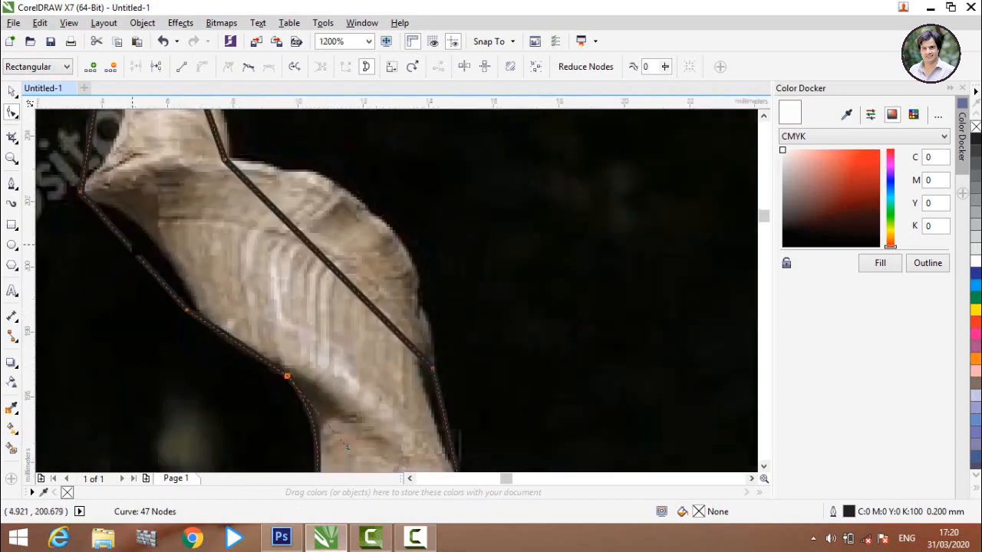
{"action": "left_click", "coordinate": [135, 253]}
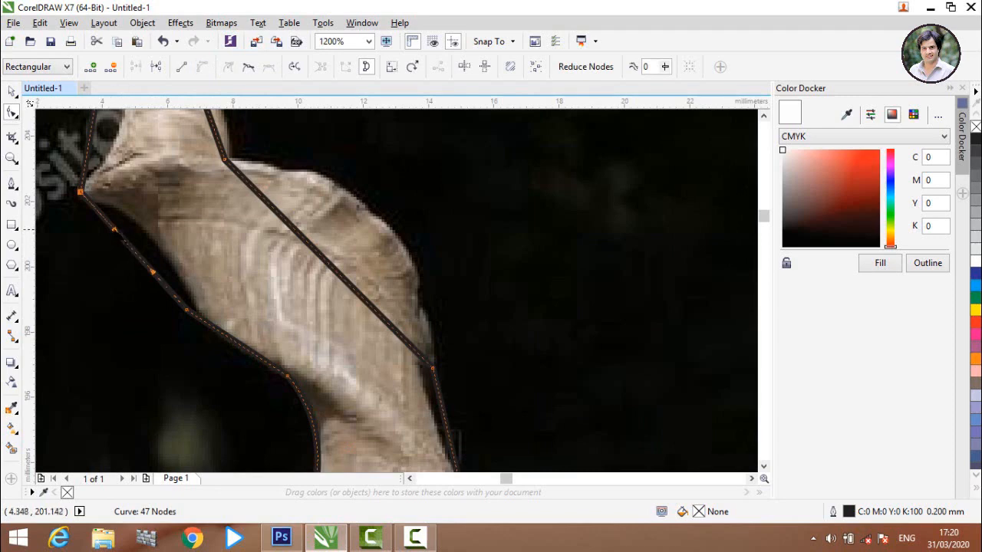
{"action": "left_click_drag", "start_coordinate": [114, 229], "coordinate": [155, 218]}
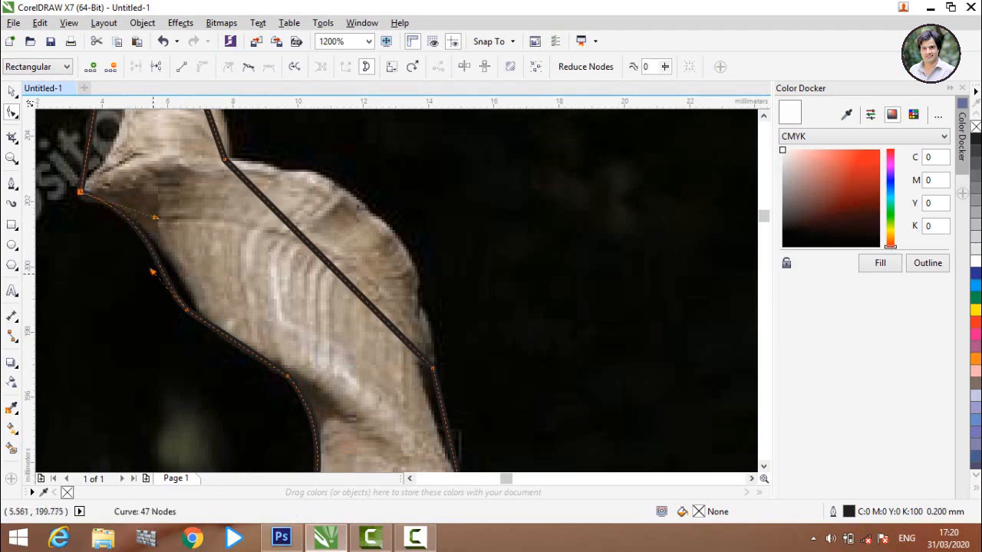
{"action": "left_click", "coordinate": [173, 265]}
{"action": "left_click", "coordinate": [186, 310]}
{"action": "left_click_drag", "start_coordinate": [151, 270], "coordinate": [154, 273]}
- Move the node at the lower end of the newly curved segment inward onto the left horn's edge
{"action": "scroll", "coordinate": [188, 307], "scroll_direction": "up", "scroll_amount": 2}
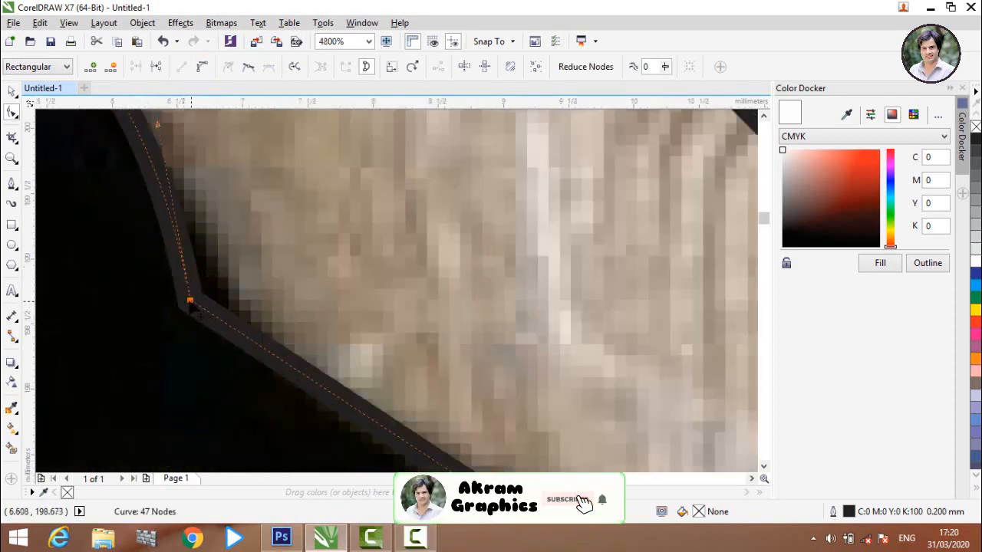
{"action": "left_click_drag", "start_coordinate": [189, 301], "coordinate": [223, 299]}
{"action": "scroll", "coordinate": [209, 345], "scroll_direction": "down", "scroll_amount": 2}
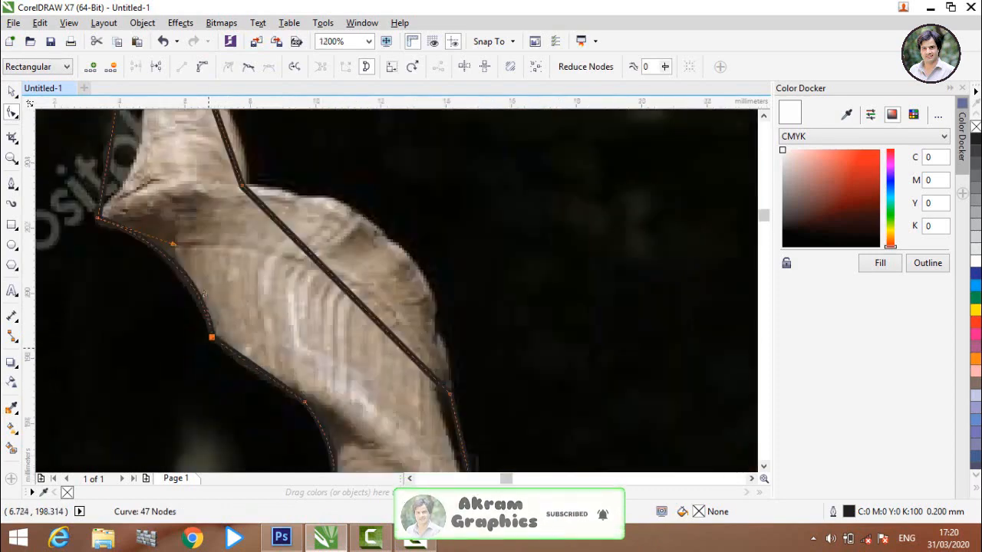
- Convert the outer segment above the left horn's second pointed ridge to a curve and bend it inward along the narrow neck
{"action": "scroll", "coordinate": [173, 335], "scroll_direction": "down", "scroll_amount": 1}
{"action": "scroll", "coordinate": [145, 224], "scroll_direction": "up", "scroll_amount": 1}
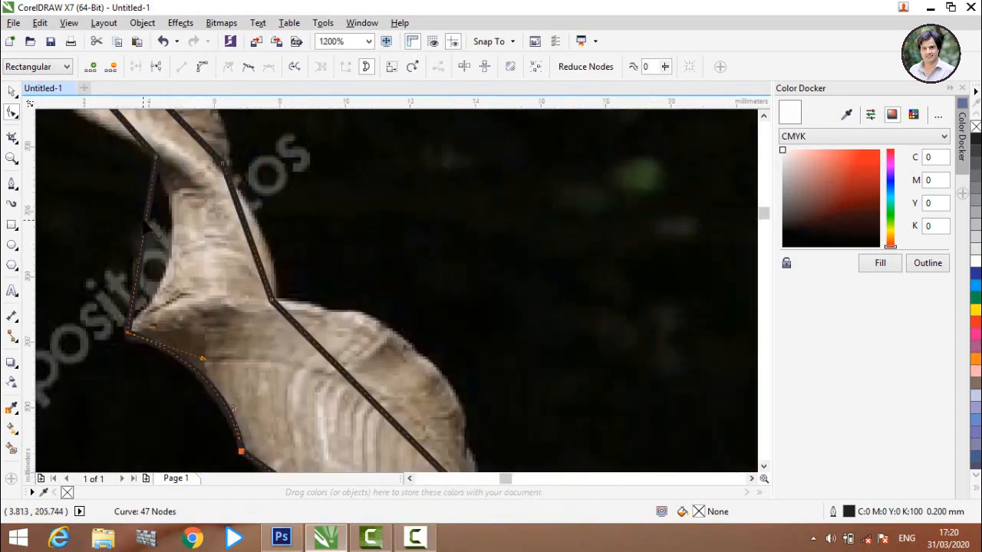
{"action": "left_click", "coordinate": [143, 236]}
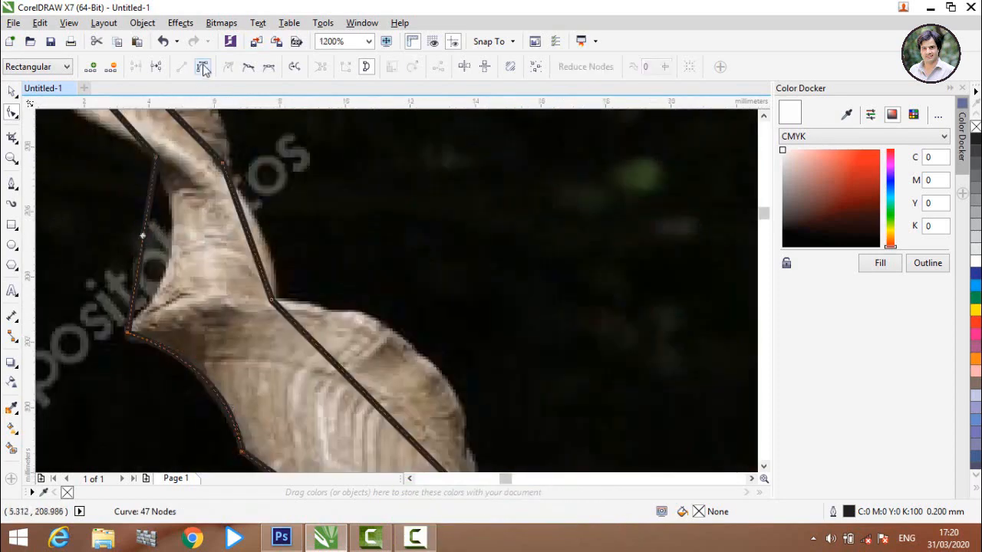
{"action": "left_click", "coordinate": [202, 68]}
{"action": "left_click_drag", "start_coordinate": [157, 227], "coordinate": [183, 235]}
{"action": "left_click_drag", "start_coordinate": [138, 274], "coordinate": [160, 285]}
{"action": "scroll", "coordinate": [162, 287], "scroll_direction": "down", "scroll_amount": 1}
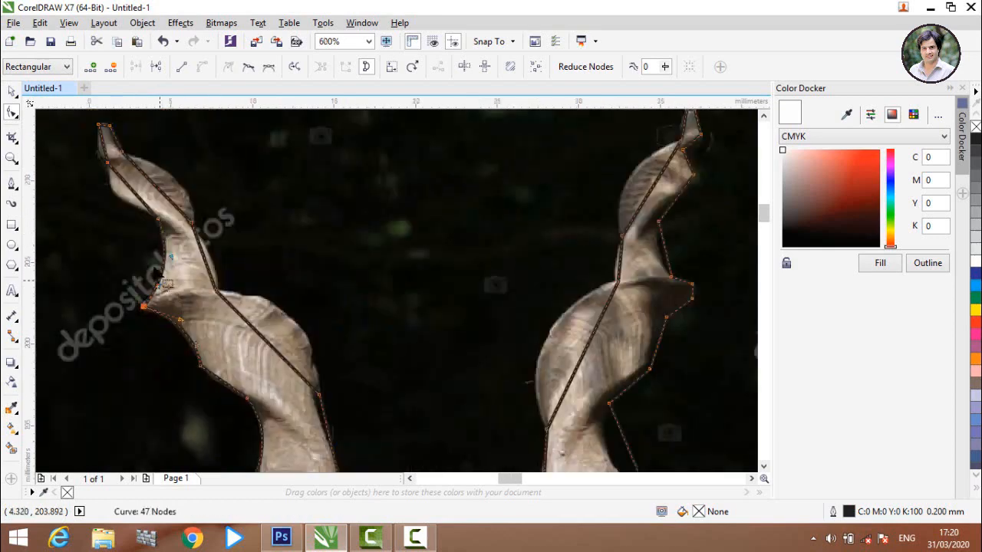
- Convert the outer segment along the left horn's uppermost bulge to a curve and bow it outward onto the horn's edge
{"action": "scroll", "coordinate": [149, 185], "scroll_direction": "up", "scroll_amount": 2}
{"action": "scroll", "coordinate": [120, 209], "scroll_direction": "down", "scroll_amount": 2}
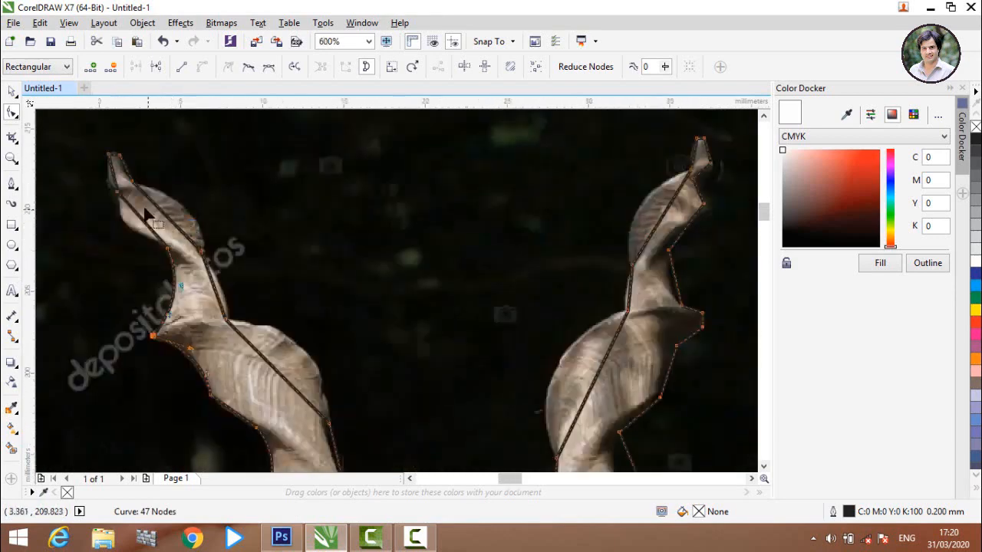
{"action": "scroll", "coordinate": [123, 205], "scroll_direction": "up", "scroll_amount": 2}
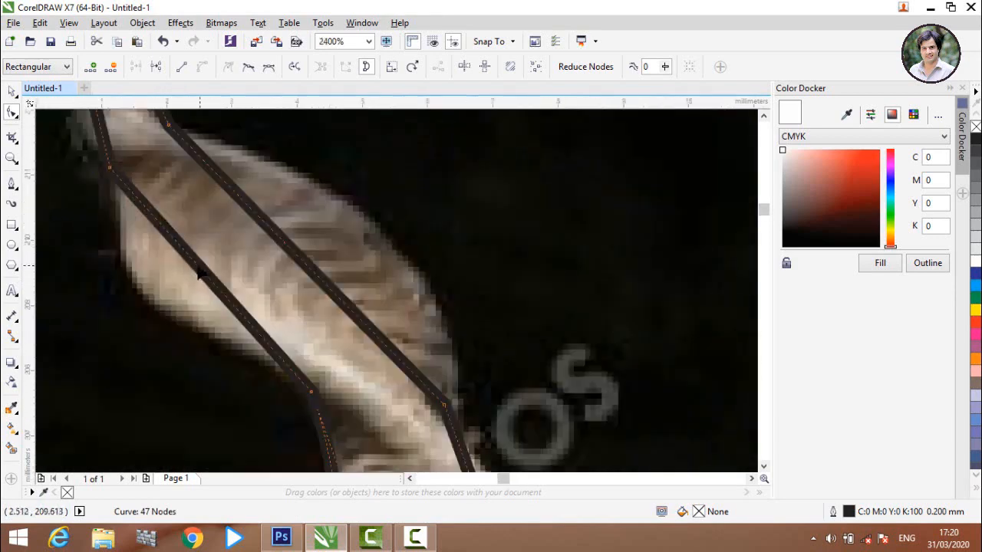
{"action": "left_click", "coordinate": [196, 266]}
{"action": "left_click", "coordinate": [202, 67]}
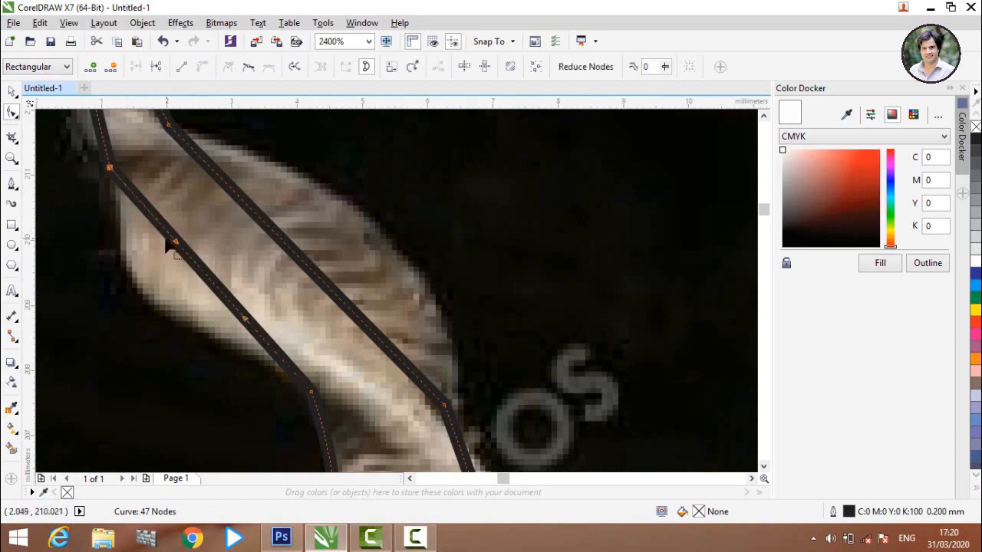
{"action": "left_click_drag", "start_coordinate": [180, 244], "coordinate": [106, 368]}
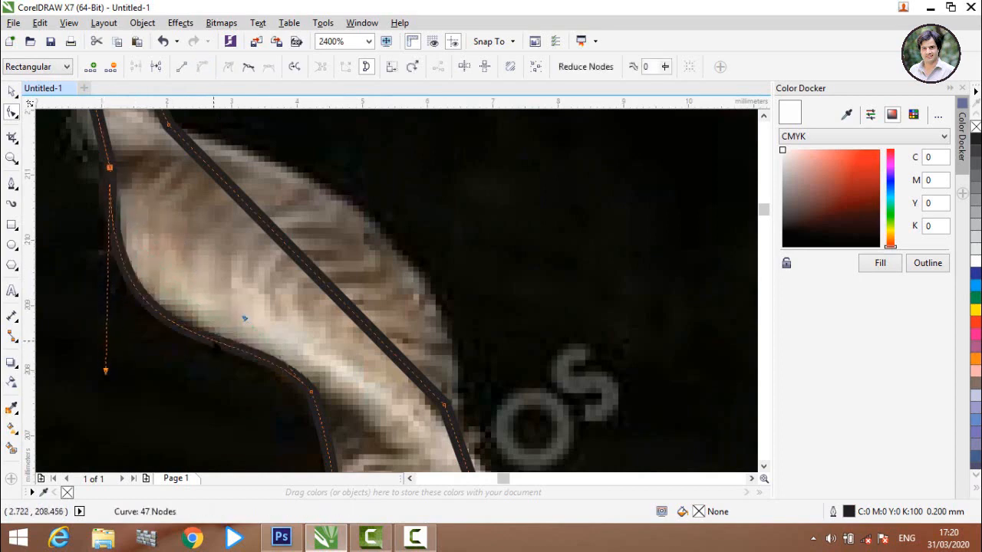
- Convert the outer segment of the left horn's tip to a curve and bow it outward around the tip's edge
{"action": "scroll", "coordinate": [198, 304], "scroll_direction": "down", "scroll_amount": 3}
{"action": "scroll", "coordinate": [198, 304], "scroll_direction": "up", "scroll_amount": 3}
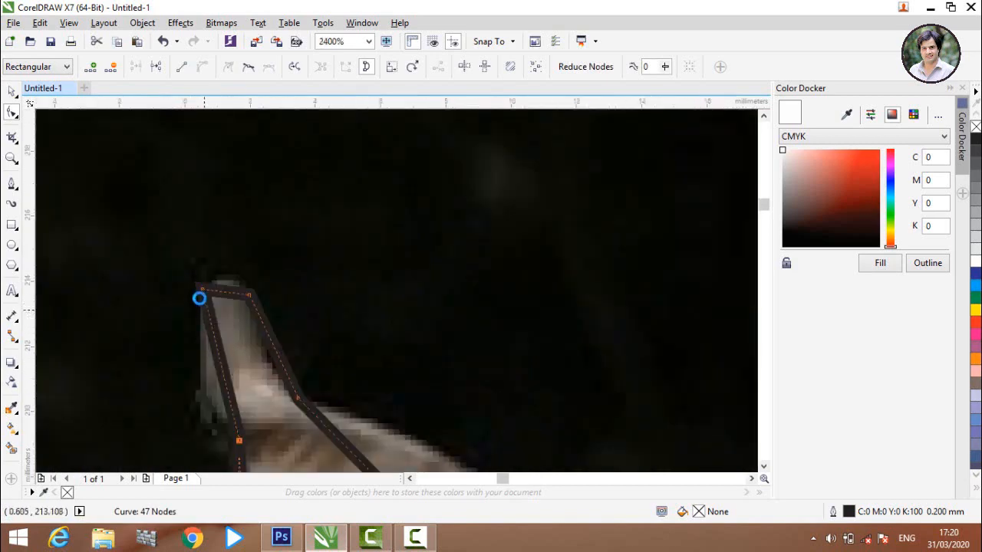
{"action": "scroll", "coordinate": [199, 296], "scroll_direction": "down", "scroll_amount": 1}
{"action": "scroll", "coordinate": [199, 296], "scroll_direction": "up", "scroll_amount": 1}
{"action": "left_click", "coordinate": [184, 236]}
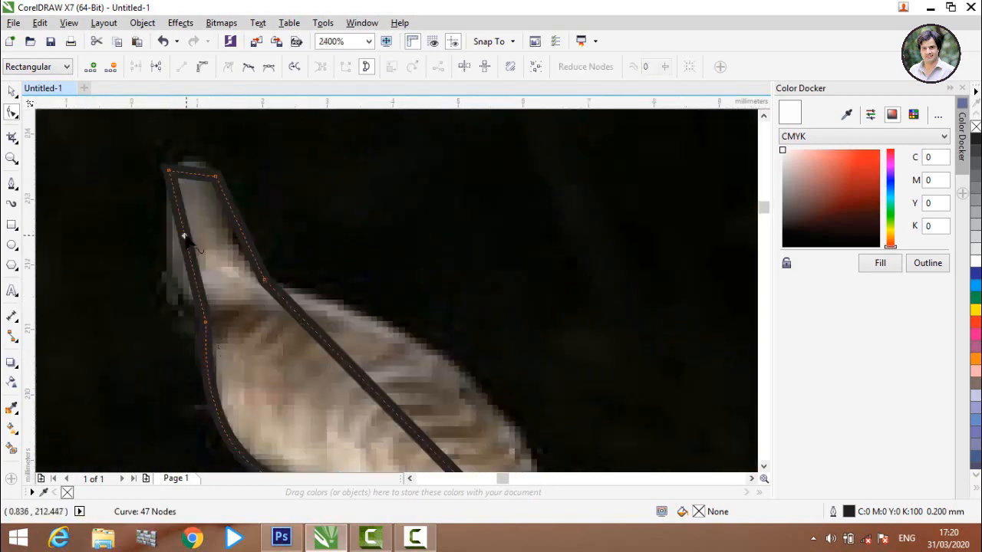
{"action": "left_click", "coordinate": [201, 67]}
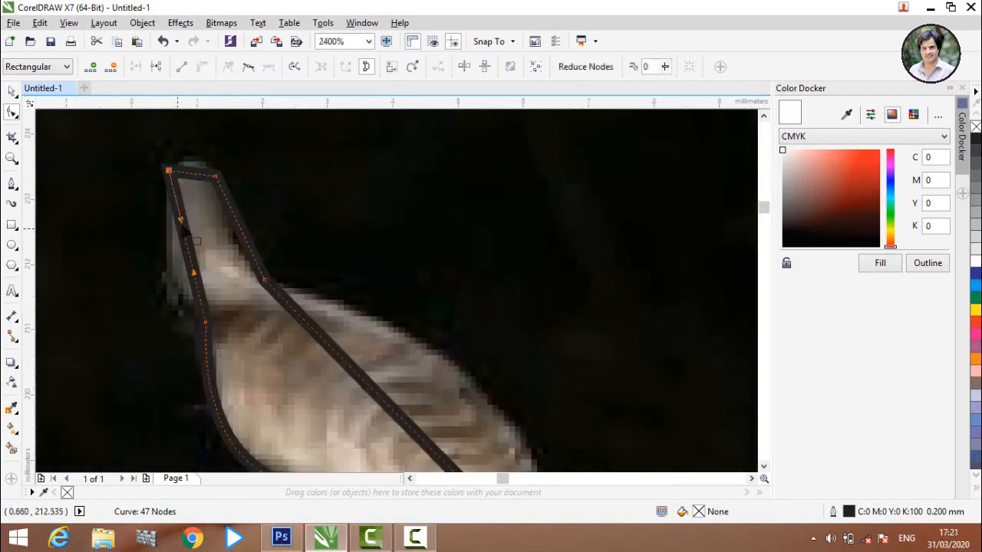
{"action": "left_click_drag", "start_coordinate": [184, 233], "coordinate": [135, 299]}
{"action": "left_click_drag", "start_coordinate": [192, 280], "coordinate": [191, 289]}
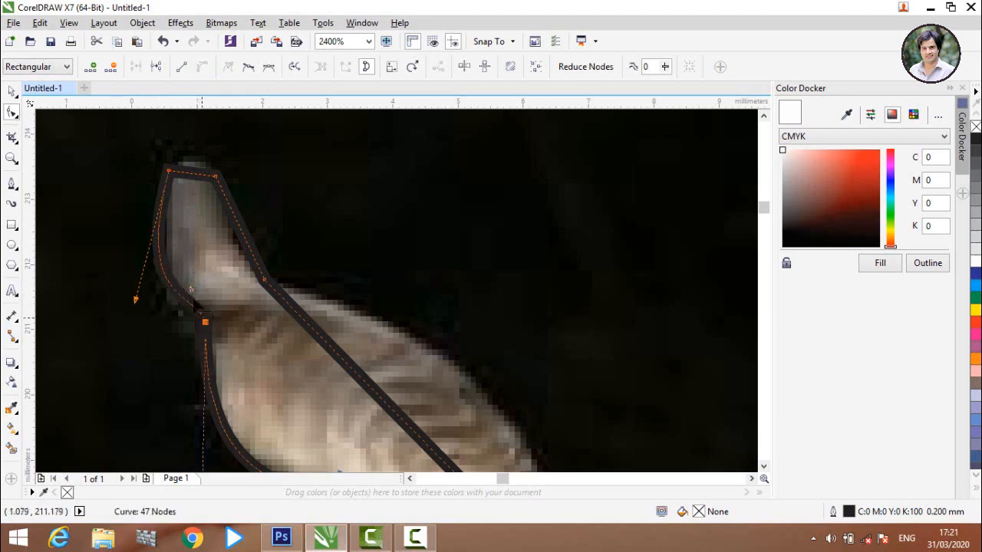
- Curve the short segment across the left horn's tip into a rounded end and fit the tip's inner segment to its edge
{"action": "left_click", "coordinate": [191, 177]}
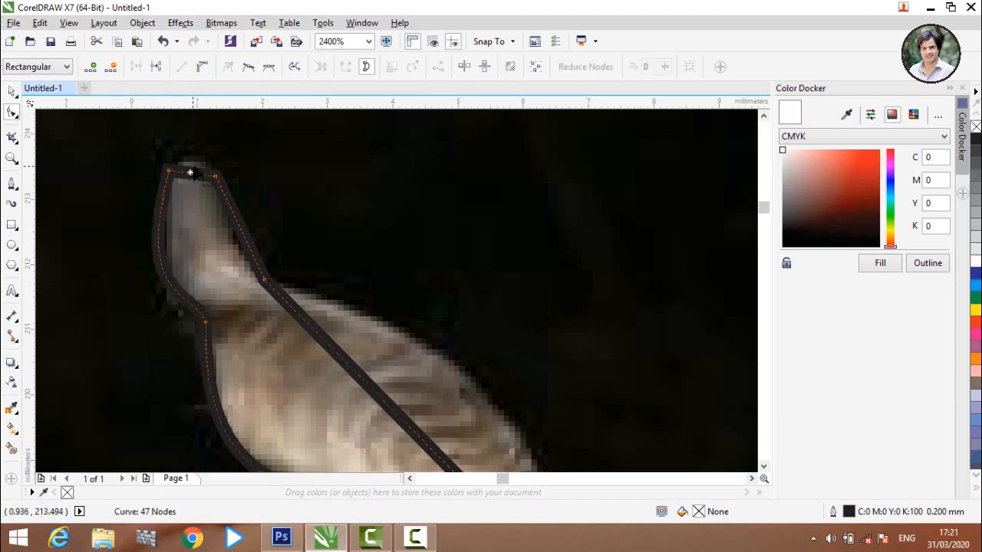
{"action": "left_click", "coordinate": [191, 173]}
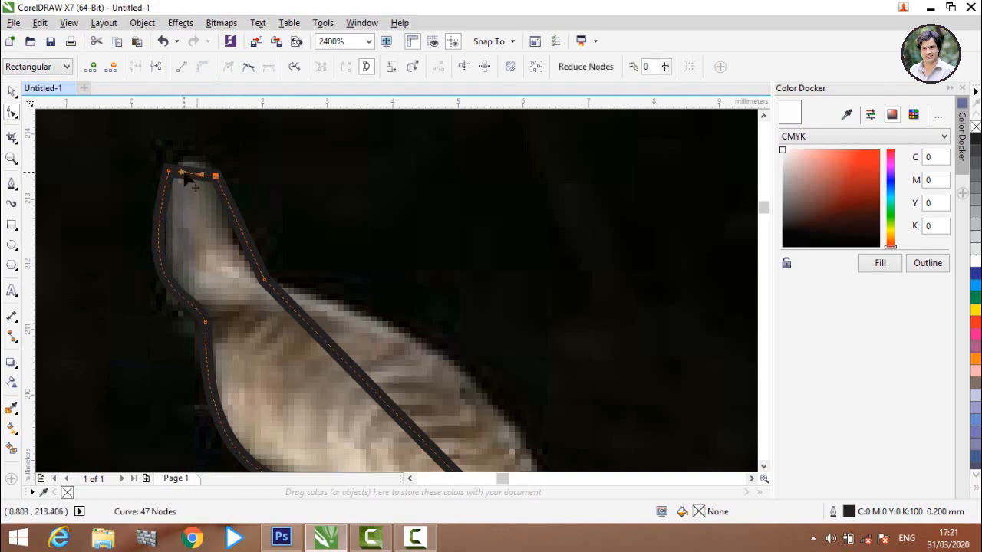
{"action": "left_click_drag", "start_coordinate": [186, 176], "coordinate": [212, 186]}
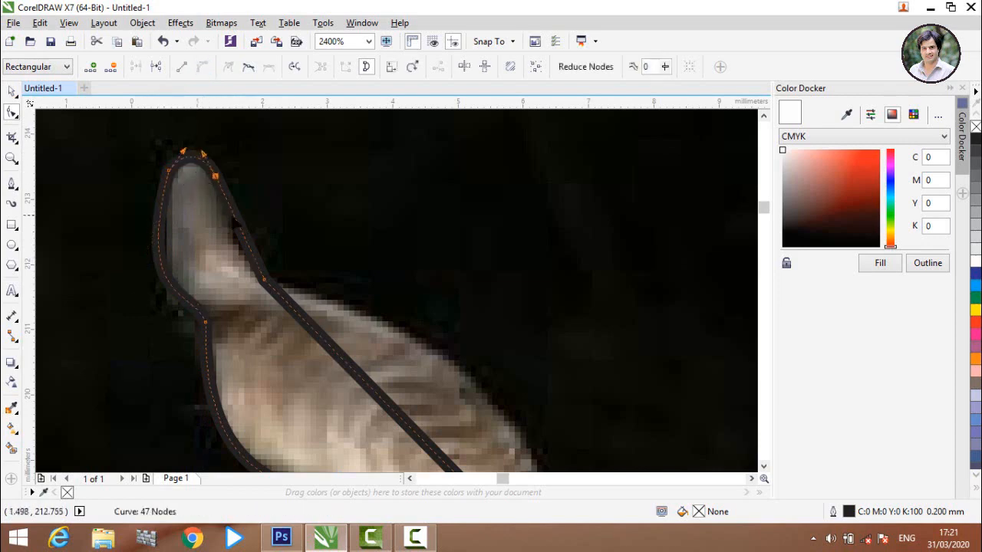
{"action": "left_click", "coordinate": [234, 217]}
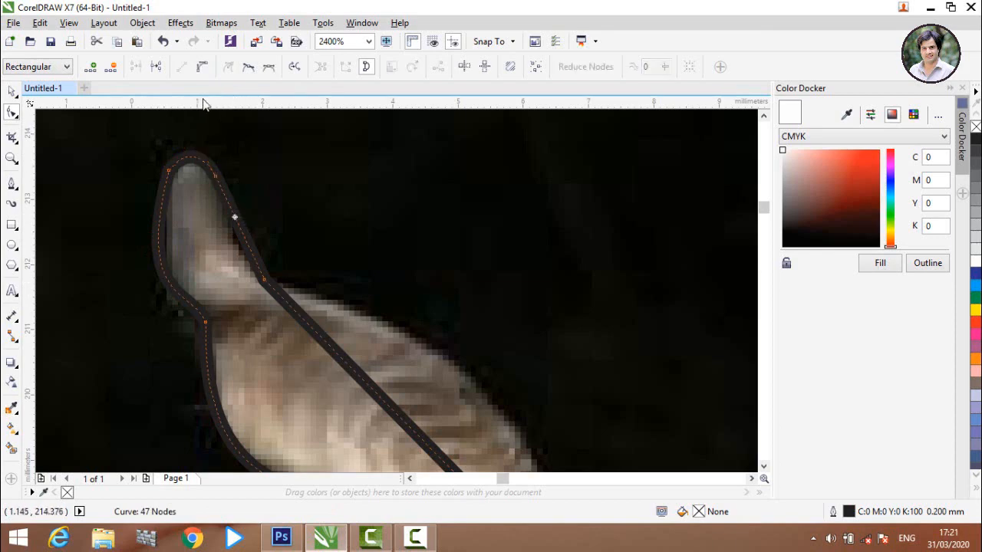
{"action": "left_click", "coordinate": [235, 216]}
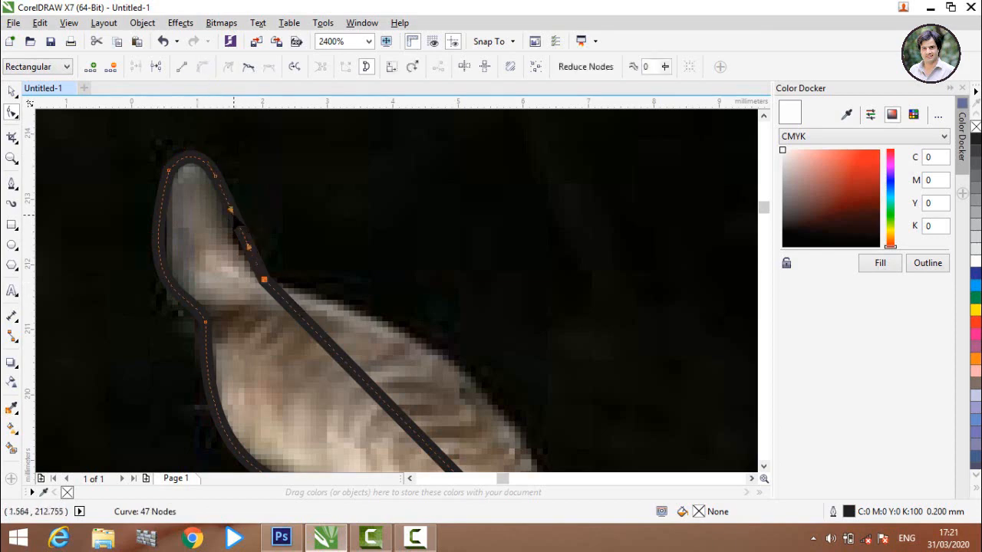
{"action": "left_click_drag", "start_coordinate": [230, 216], "coordinate": [244, 267]}
{"action": "scroll", "coordinate": [166, 210], "scroll_direction": "down", "scroll_amount": 1}
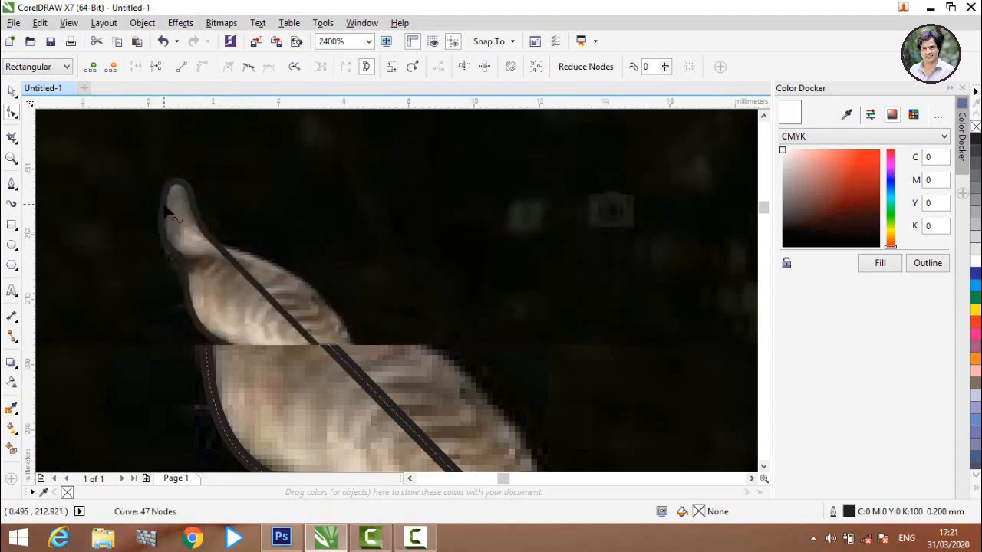
- Convert the inner segment along the left horn's uppermost bulge to a curve and bow it outward to the horn's edge
{"action": "scroll", "coordinate": [167, 211], "scroll_direction": "down", "scroll_amount": 2}
{"action": "scroll", "coordinate": [184, 208], "scroll_direction": "up", "scroll_amount": 1}
{"action": "left_click", "coordinate": [223, 241]}
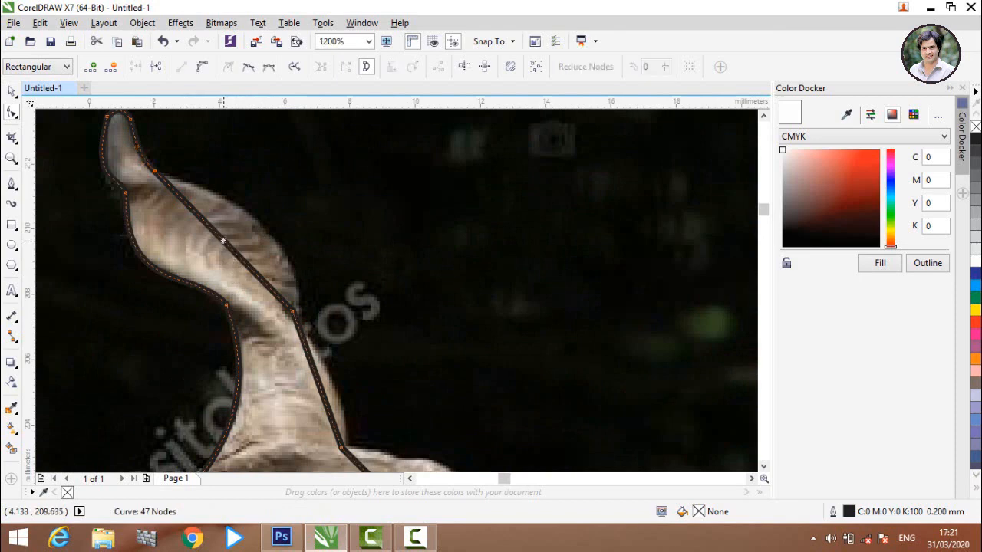
{"action": "left_click", "coordinate": [201, 67]}
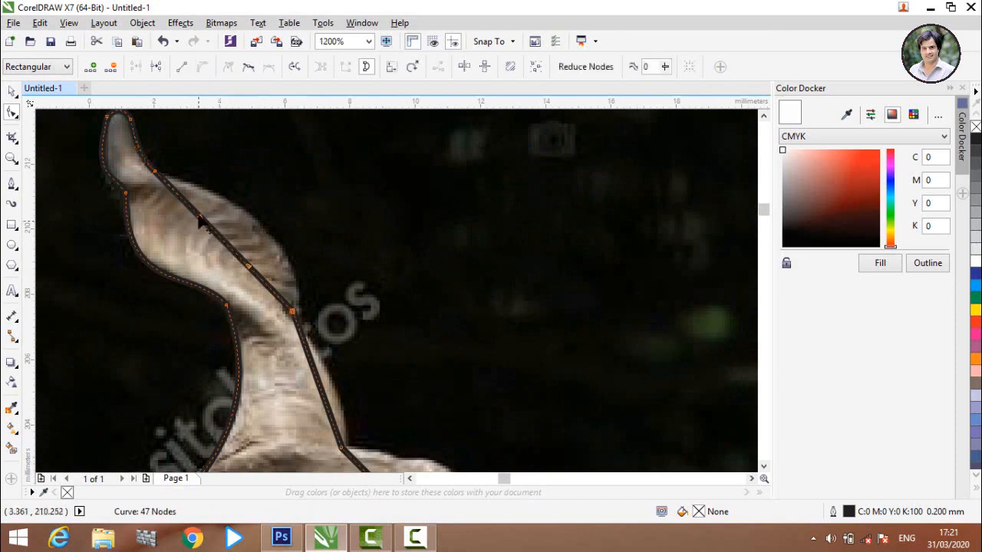
{"action": "left_click", "coordinate": [201, 215]}
{"action": "left_click_drag", "start_coordinate": [230, 214], "coordinate": [248, 208]}
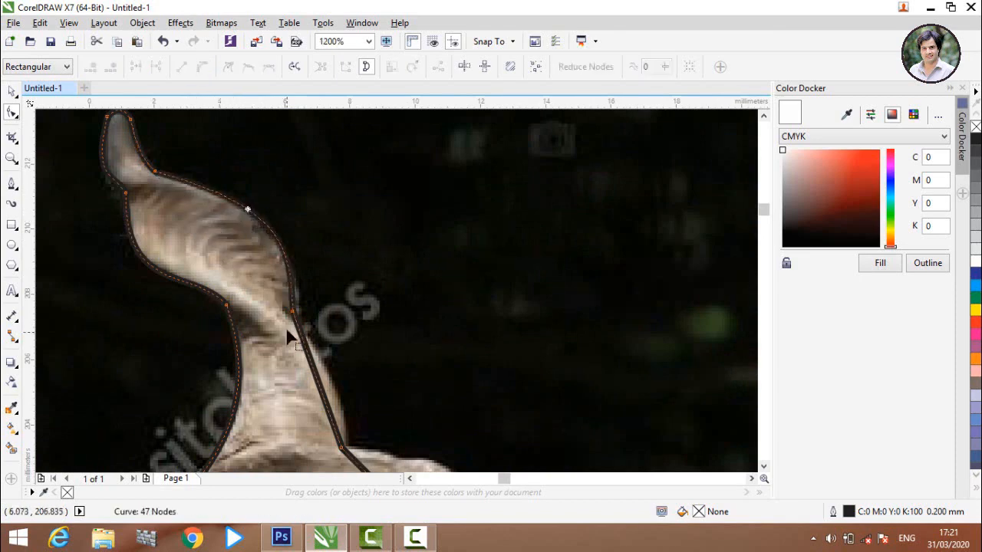
- Move the node at the lower end of the uppermost bulge's inner curve outward onto the left horn's edge
{"action": "scroll", "coordinate": [299, 346], "scroll_direction": "up", "scroll_amount": 2}
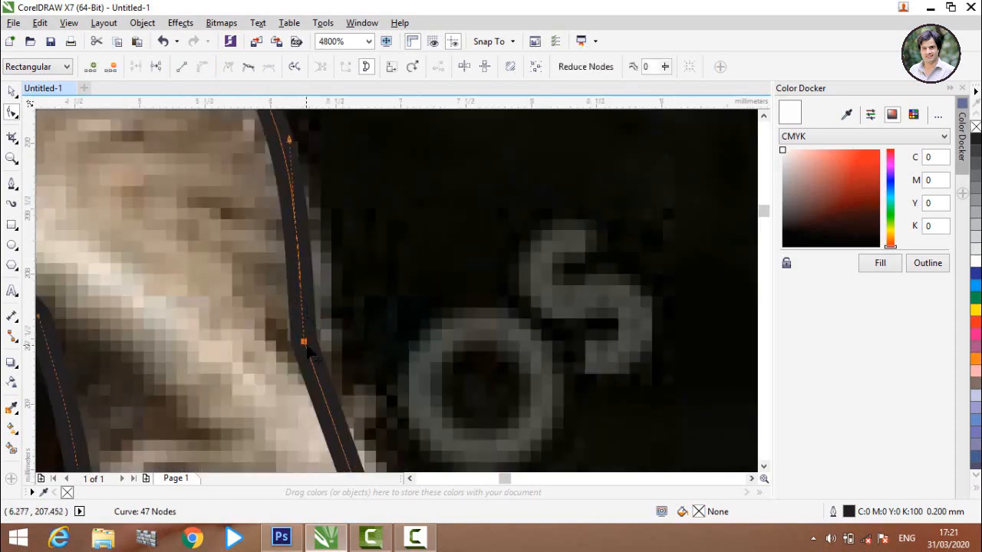
{"action": "left_click_drag", "start_coordinate": [304, 346], "coordinate": [328, 355]}
{"action": "scroll", "coordinate": [328, 357], "scroll_direction": "down", "scroll_amount": 3}
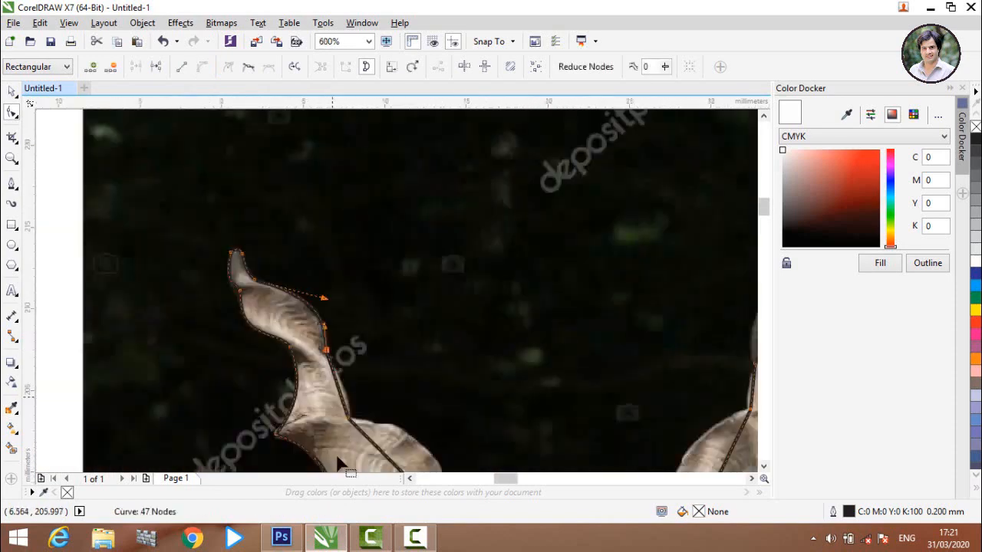
- Convert the inner segment below the left horn's uppermost bulge to a curve and bend it outward along the narrow neck
{"action": "scroll", "coordinate": [373, 468], "scroll_direction": "down", "scroll_amount": 3}
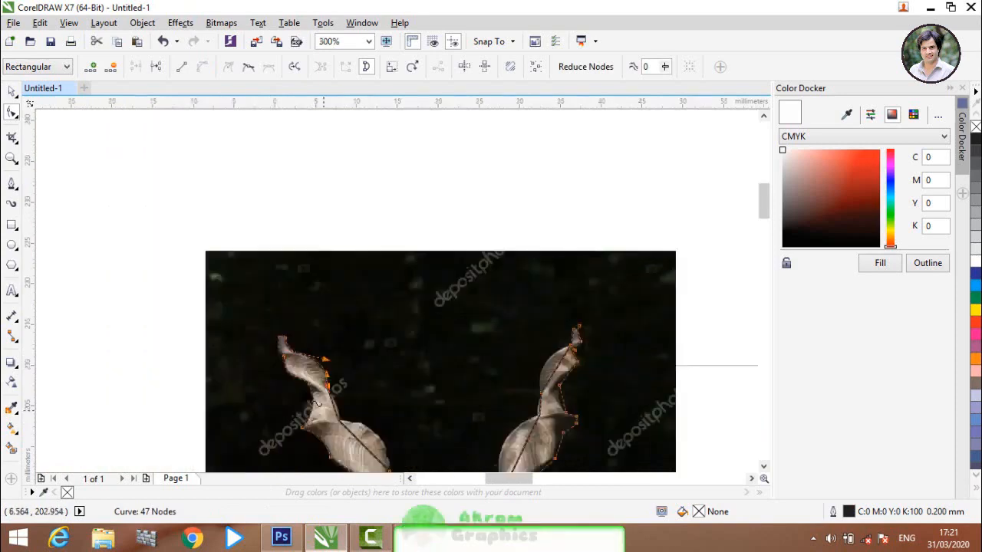
{"action": "scroll", "coordinate": [345, 425], "scroll_direction": "up", "scroll_amount": 3}
{"action": "scroll", "coordinate": [345, 426], "scroll_direction": "down", "scroll_amount": 3}
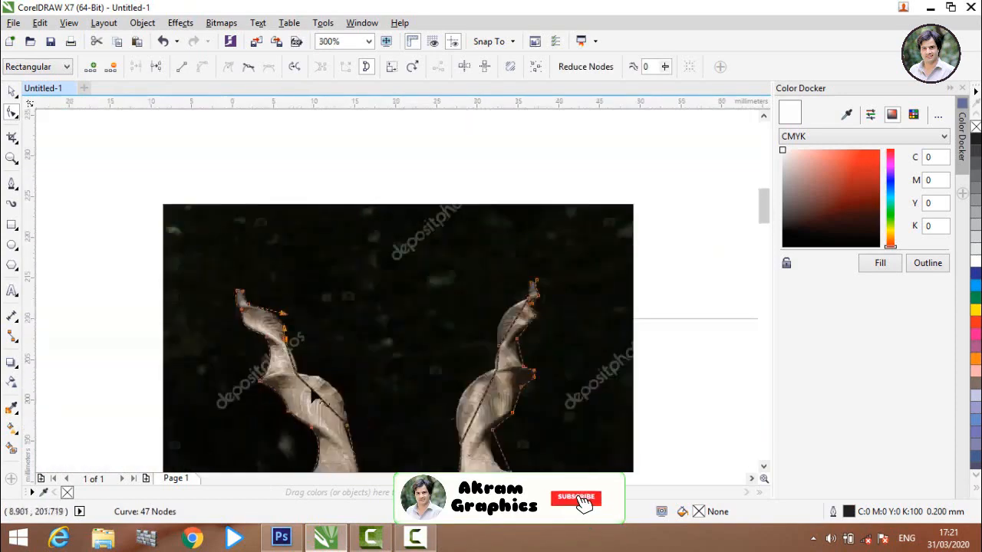
{"action": "scroll", "coordinate": [313, 395], "scroll_direction": "up", "scroll_amount": 4}
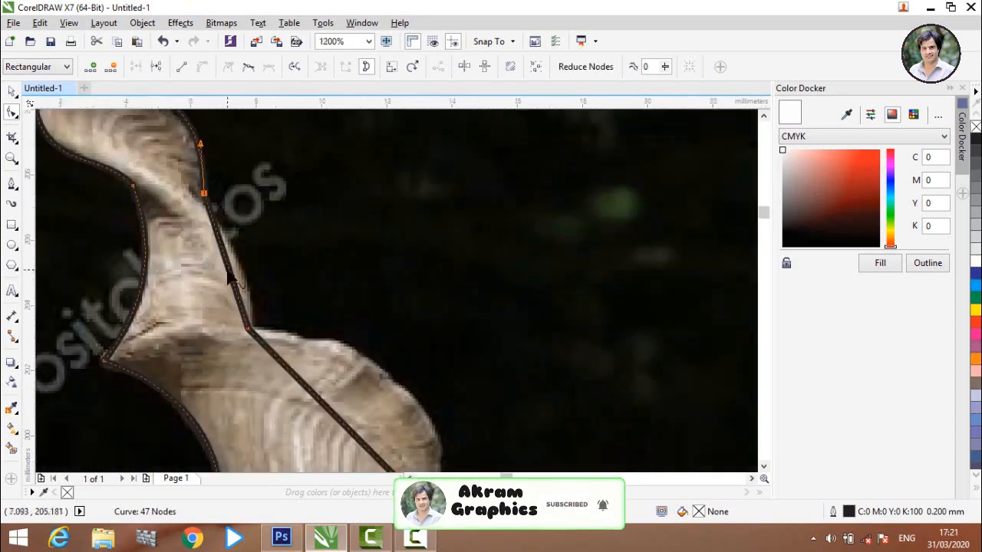
{"action": "left_click", "coordinate": [227, 260]}
{"action": "left_click", "coordinate": [227, 266]}
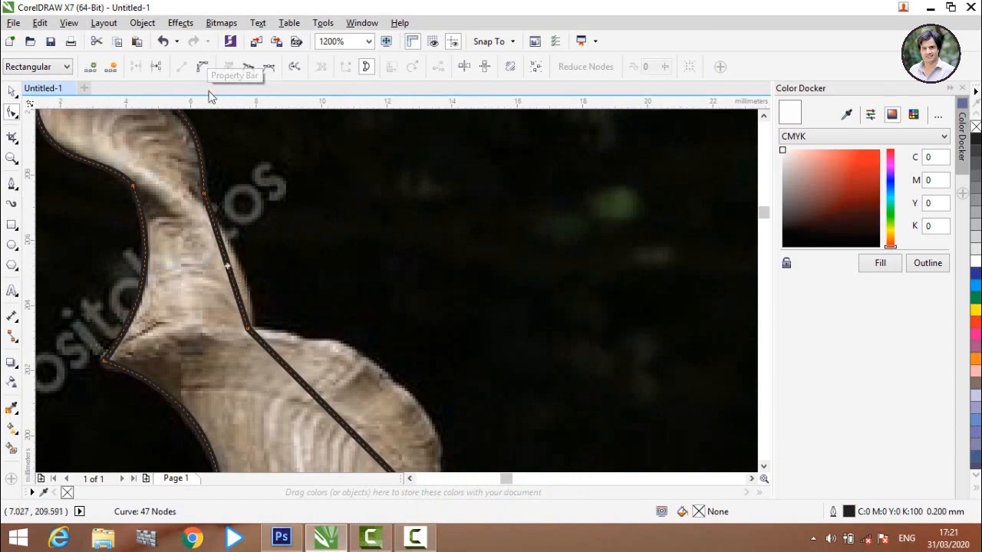
{"action": "left_click", "coordinate": [203, 65]}
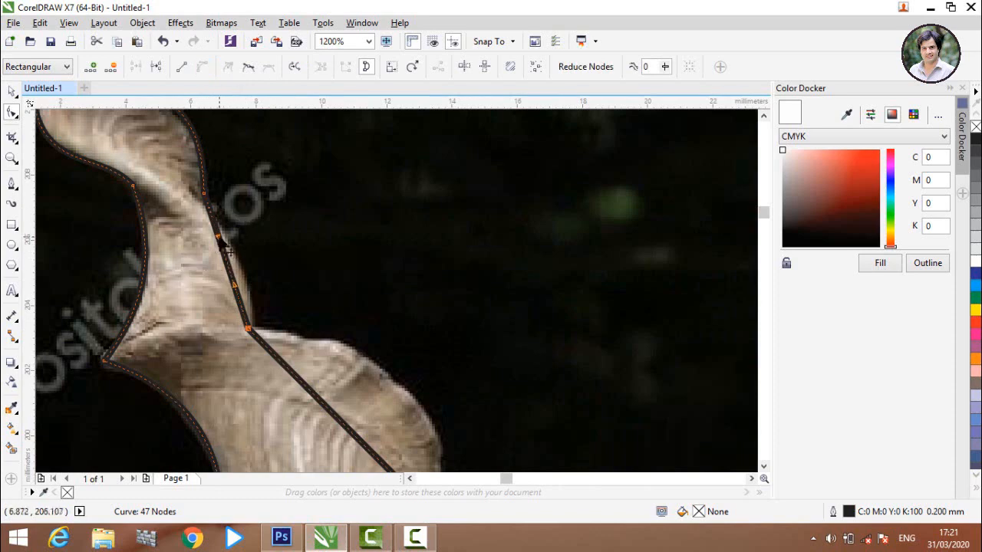
{"action": "left_click_drag", "start_coordinate": [222, 244], "coordinate": [231, 249]}
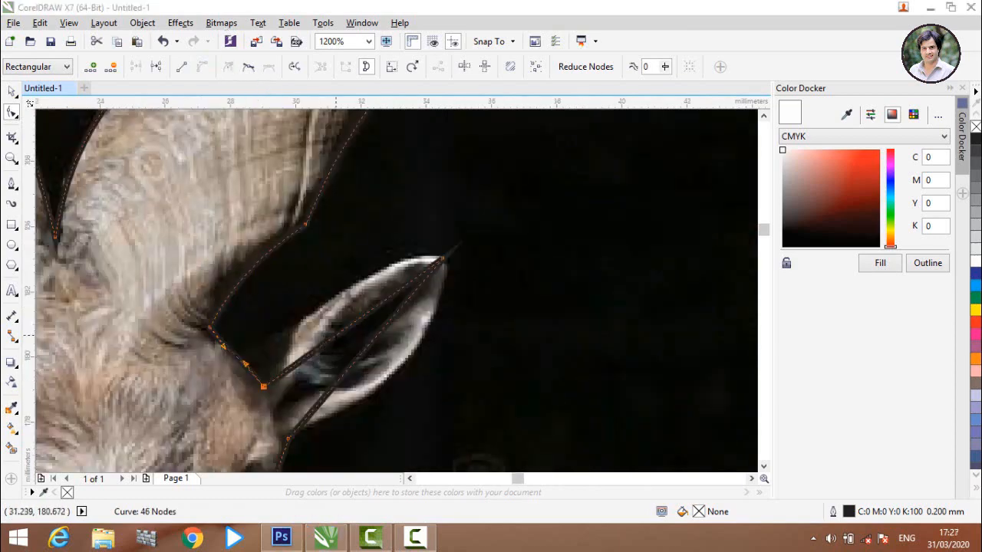
- Bend the right ear's upper segment outward so it follows the ear's top edge up to the tip
{"action": "left_click", "coordinate": [333, 335]}
{"action": "left_click", "coordinate": [331, 338]}
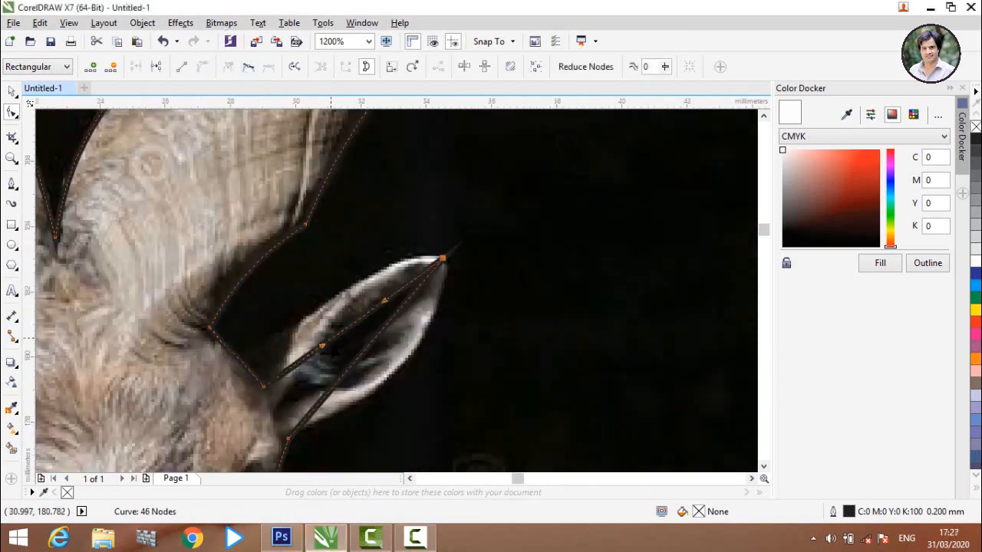
{"action": "left_click_drag", "start_coordinate": [340, 319], "coordinate": [336, 302]}
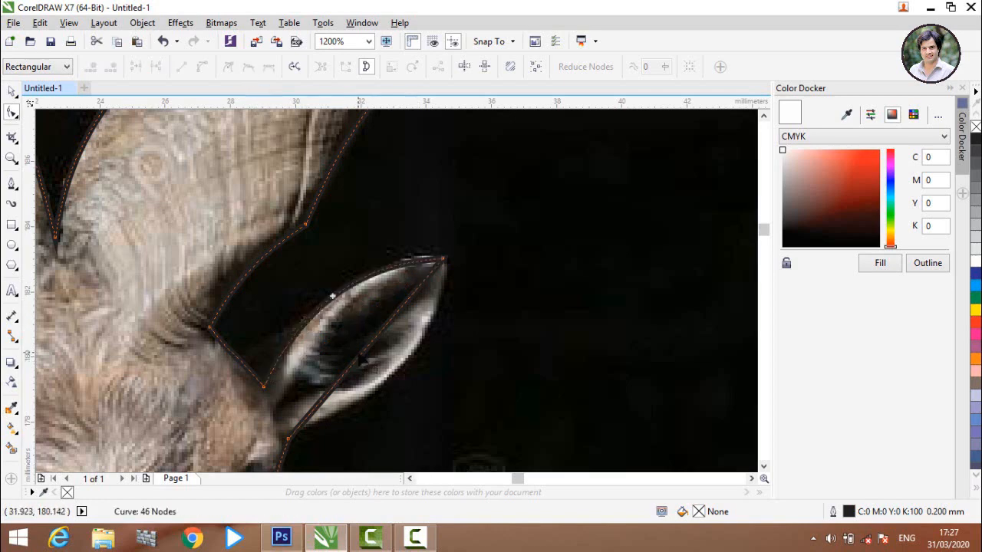
- Convert the right ear's lower segment to a curve and bow it outward along the ear's lower edge
{"action": "left_click", "coordinate": [355, 359]}
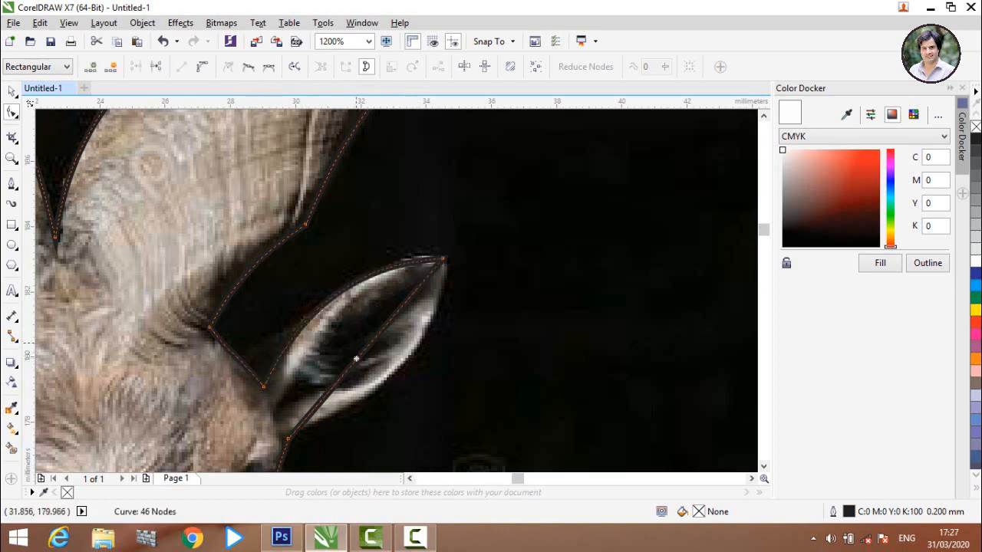
{"action": "left_click", "coordinate": [198, 67]}
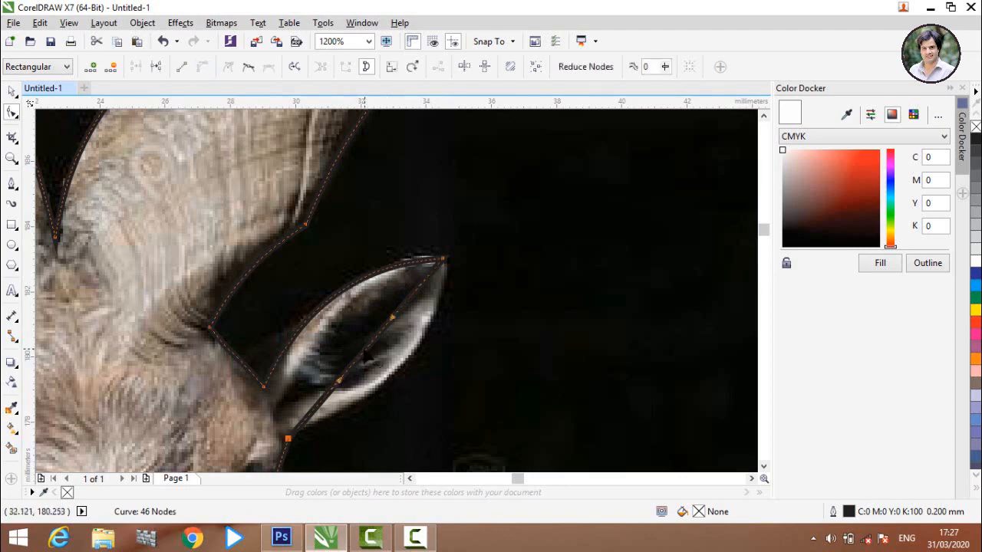
{"action": "left_click_drag", "start_coordinate": [367, 354], "coordinate": [395, 365]}
{"action": "left_click_drag", "start_coordinate": [399, 364], "coordinate": [399, 365]}
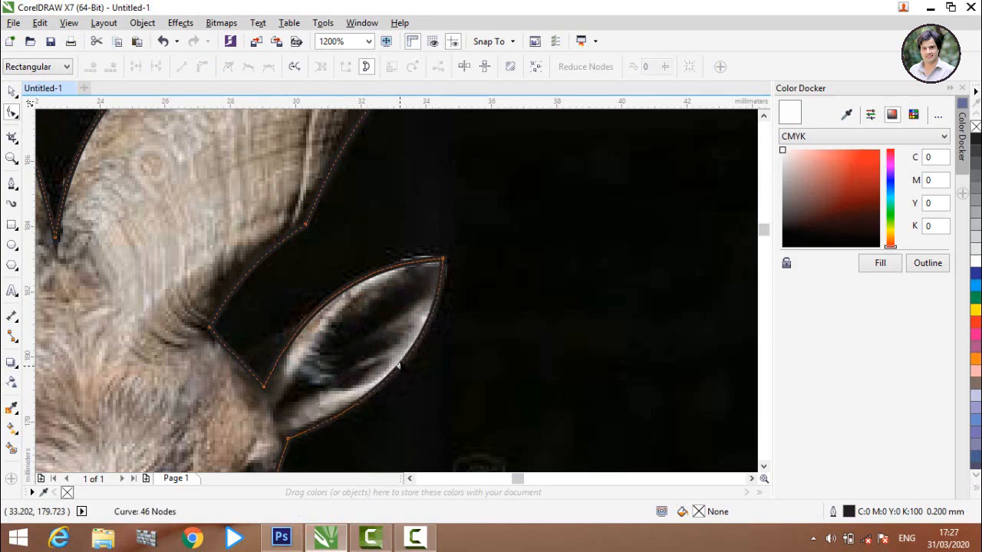
{"action": "scroll", "coordinate": [226, 116], "scroll_direction": "down", "scroll_amount": 1}
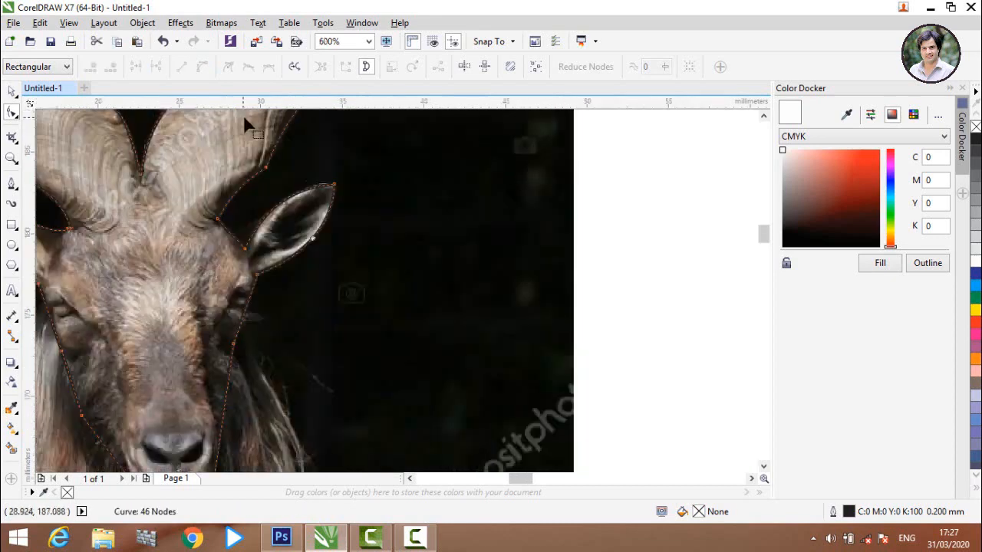
{"action": "scroll", "coordinate": [230, 327], "scroll_direction": "up", "scroll_amount": 2}
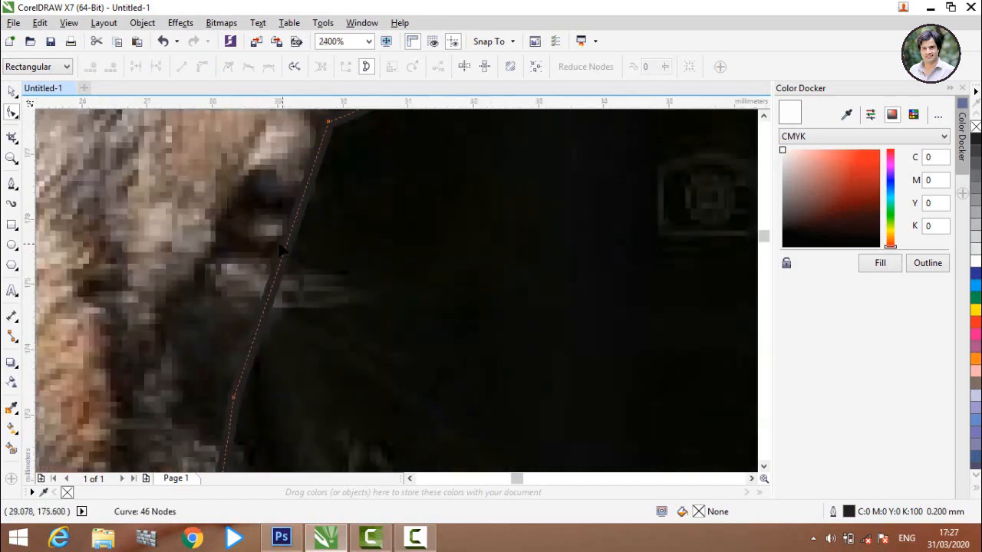
- Convert the face segment beside the right eye to a curve and bow it outward below the right ear, refining it at its lower node
{"action": "left_click", "coordinate": [287, 252]}
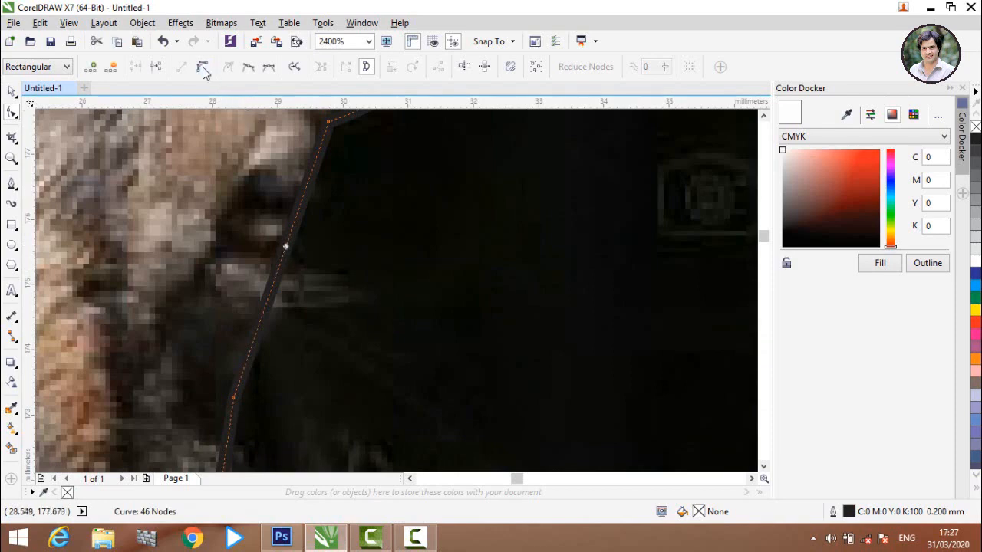
{"action": "left_click_drag", "start_coordinate": [301, 211], "coordinate": [312, 227]}
{"action": "scroll", "coordinate": [311, 228], "scroll_direction": "down", "scroll_amount": 2}
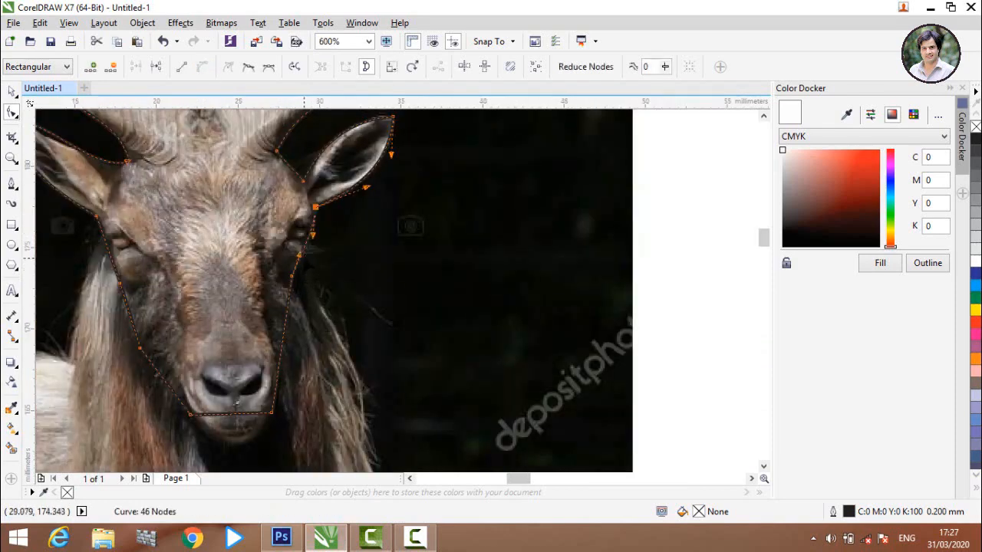
{"action": "left_click", "coordinate": [293, 272]}
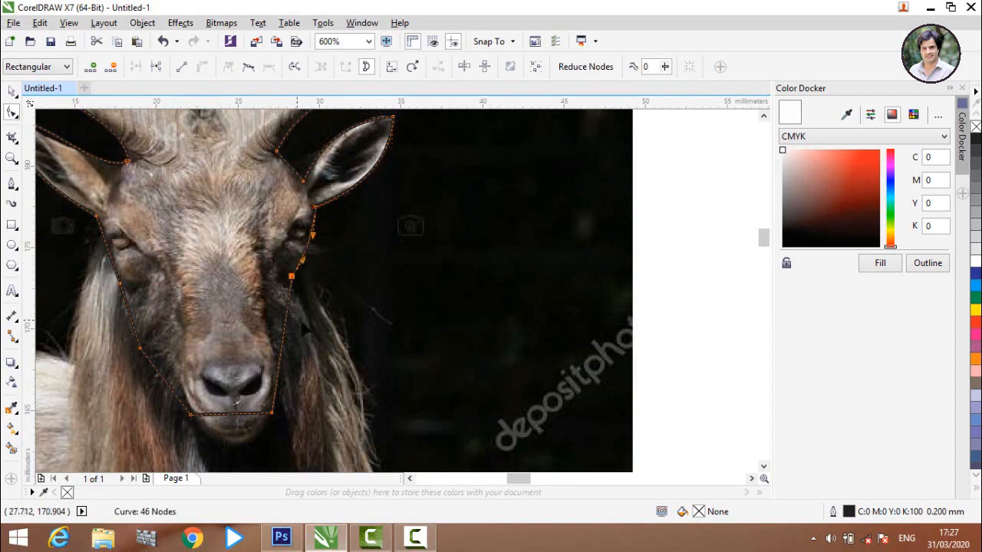
- Convert the right cheek's long lower segment to a curve and bend it slightly to follow the edge of the face
{"action": "left_click", "coordinate": [283, 334]}
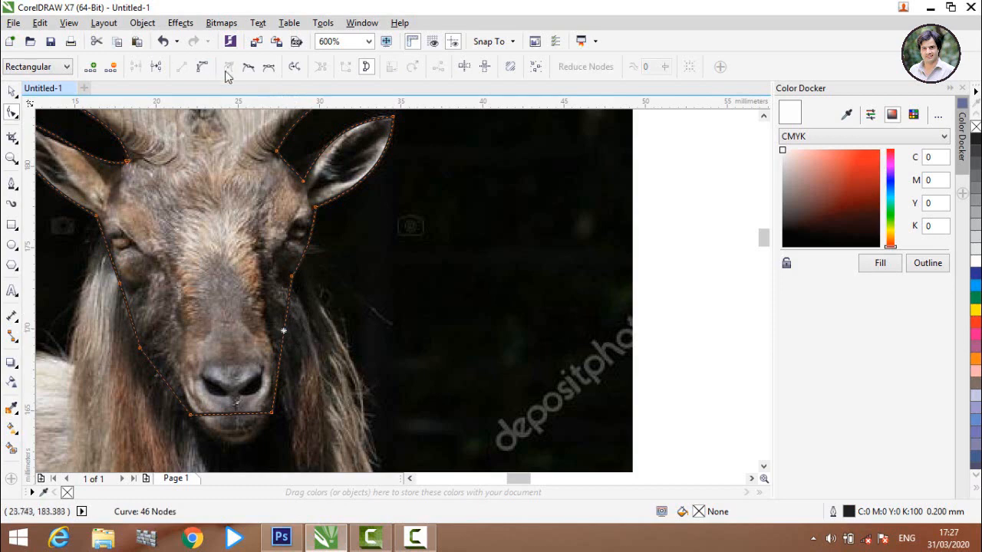
{"action": "left_click", "coordinate": [201, 67]}
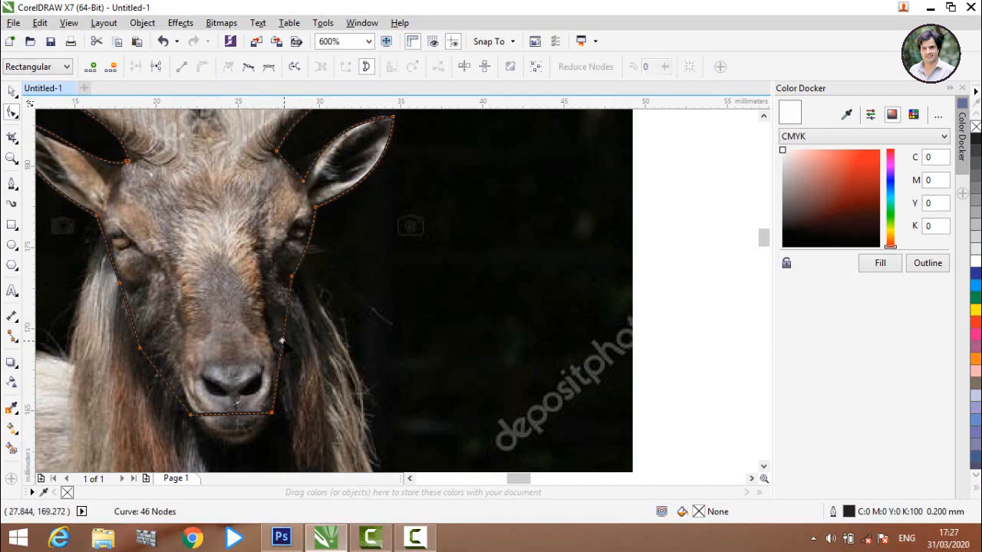
{"action": "mouse_move", "coordinate": [280, 341]}
{"action": "left_mouse_down"}
{"action": "mouse_move", "coordinate": [271, 337]}
{"action": "mouse_move", "coordinate": [280, 344]}
{"action": "left_mouse_up"}
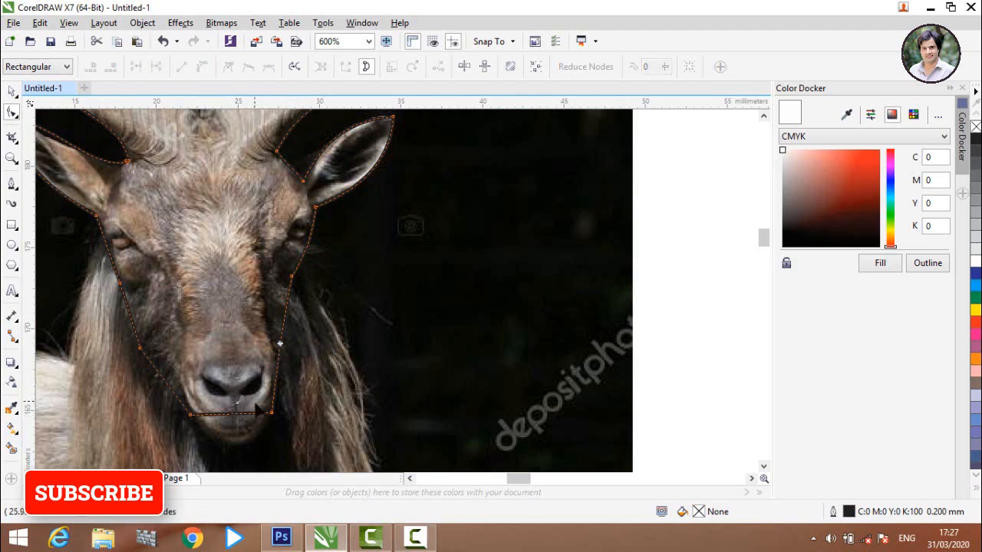
- Convert the straight segment across the mouth to a curve and pull it down around the chin
{"action": "left_click", "coordinate": [232, 412]}
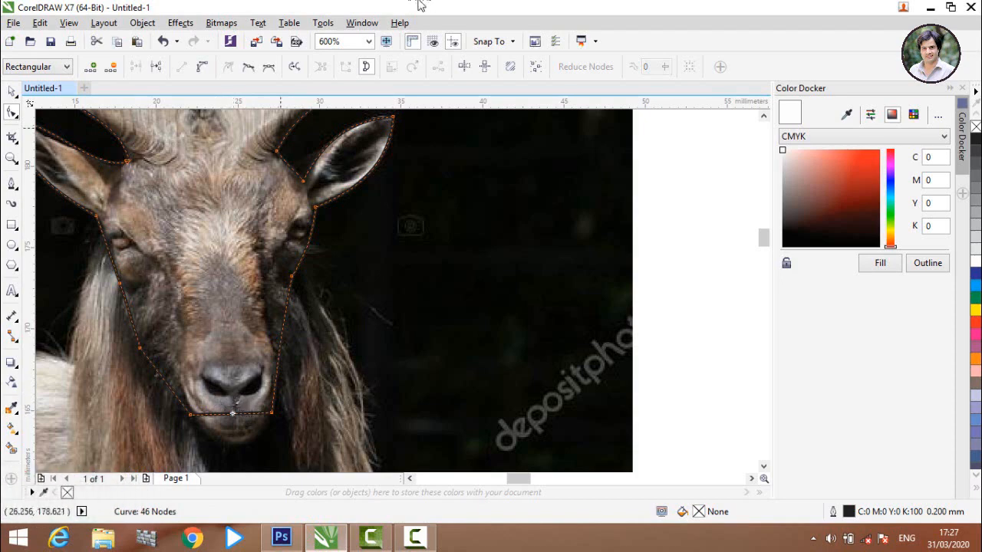
{"action": "left_click", "coordinate": [203, 70]}
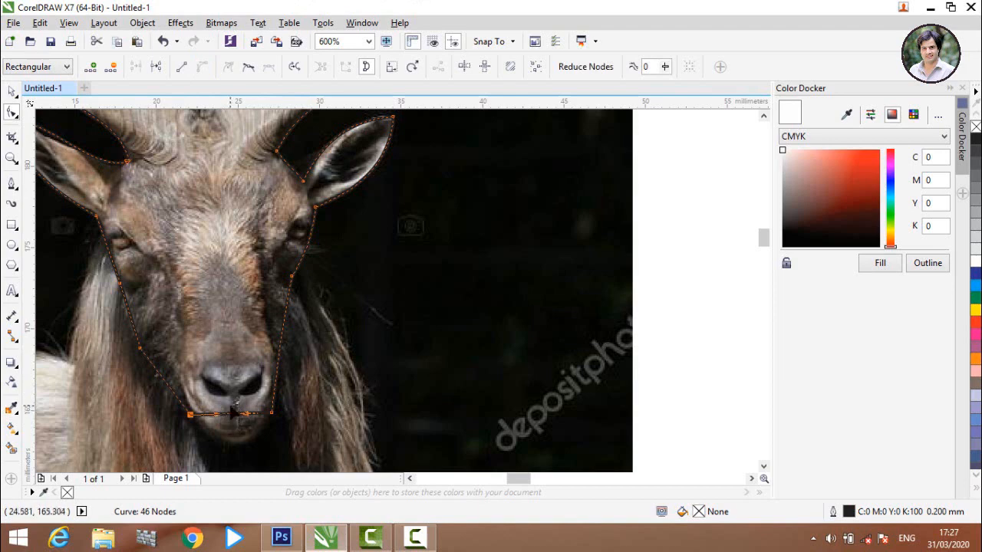
{"action": "left_click_drag", "start_coordinate": [236, 414], "coordinate": [237, 447]}
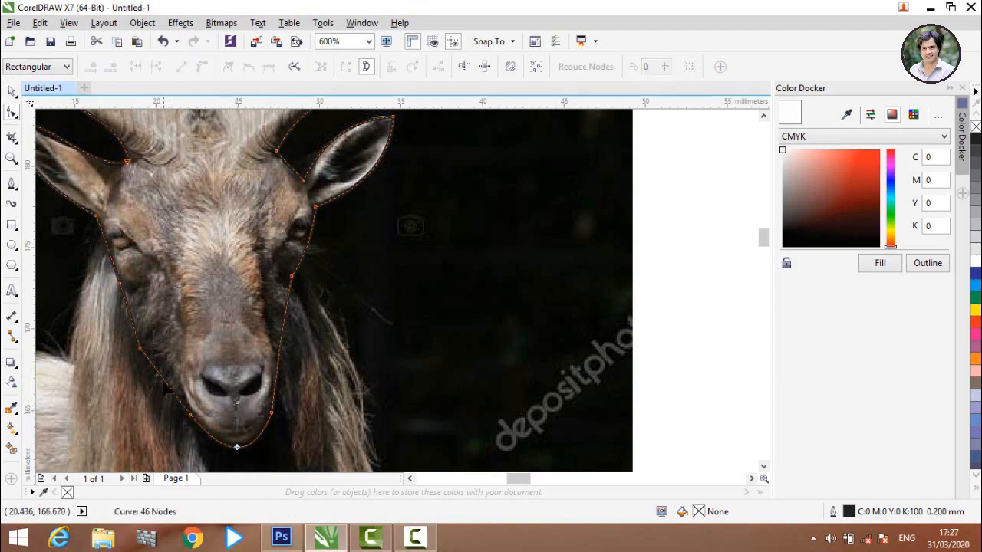
- Convert the left jaw segment between cheek and muzzle to a curve and bend it inward toward the muzzle
{"action": "left_click", "coordinate": [164, 379]}
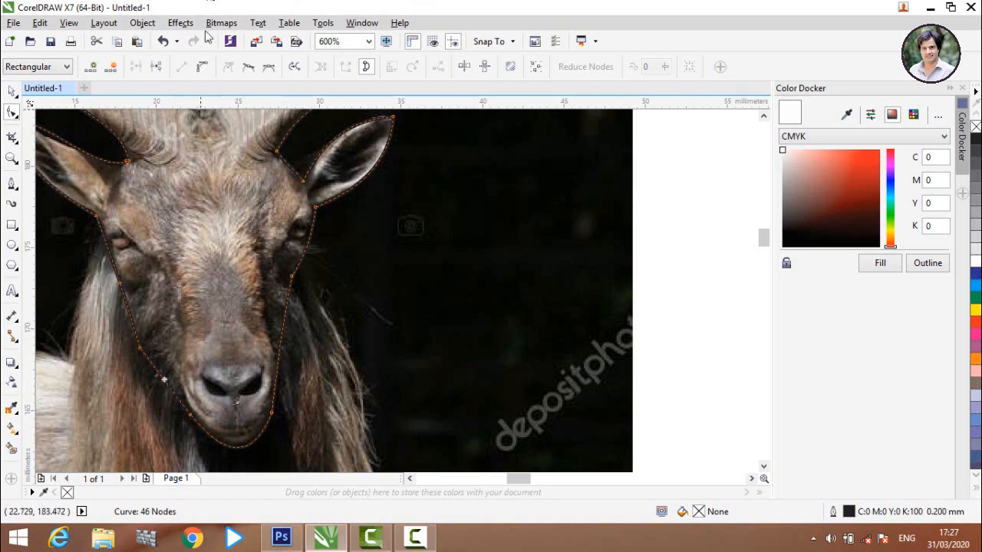
{"action": "left_click", "coordinate": [202, 66]}
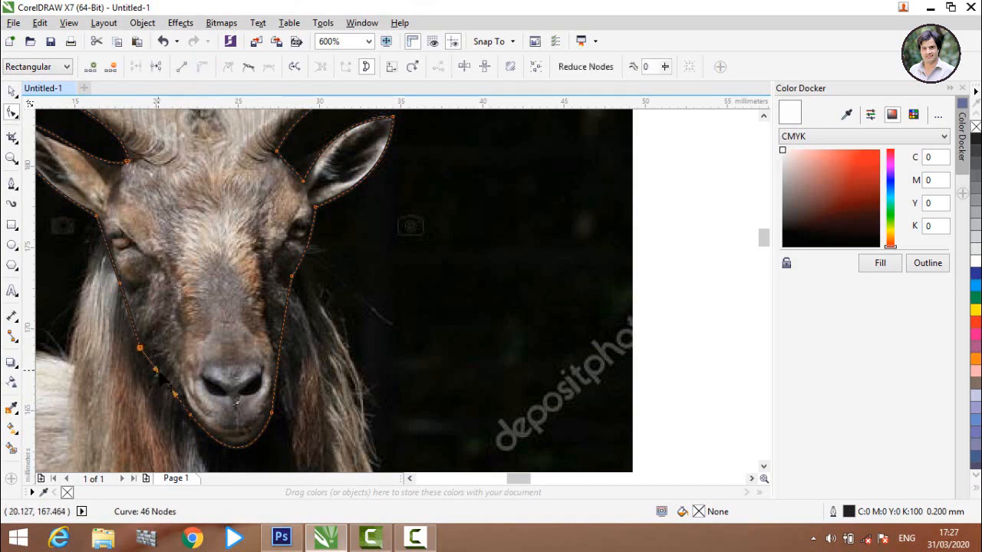
{"action": "left_click_drag", "start_coordinate": [165, 381], "coordinate": [168, 374]}
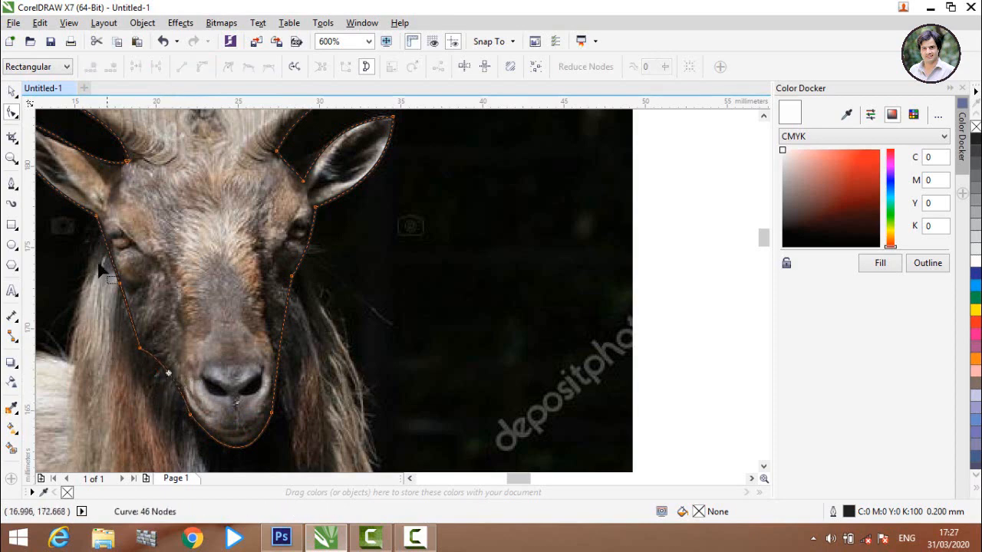
- Adjust both control handles of the left jaw segment to flatten its bend along the muzzle
{"action": "scroll", "coordinate": [150, 391], "scroll_direction": "up", "scroll_amount": 2}
{"action": "left_click", "coordinate": [226, 332]}
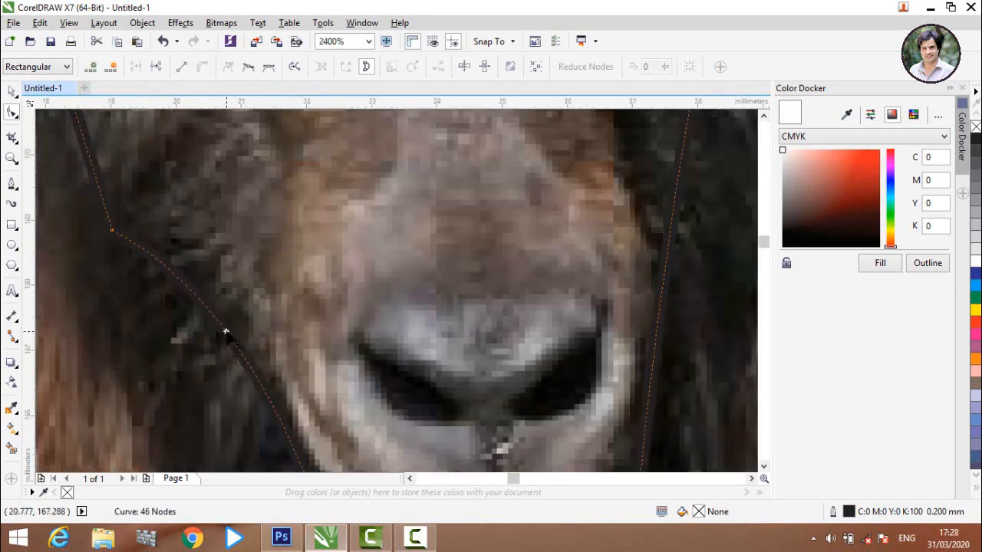
{"action": "scroll", "coordinate": [226, 332], "scroll_direction": "down", "scroll_amount": 1}
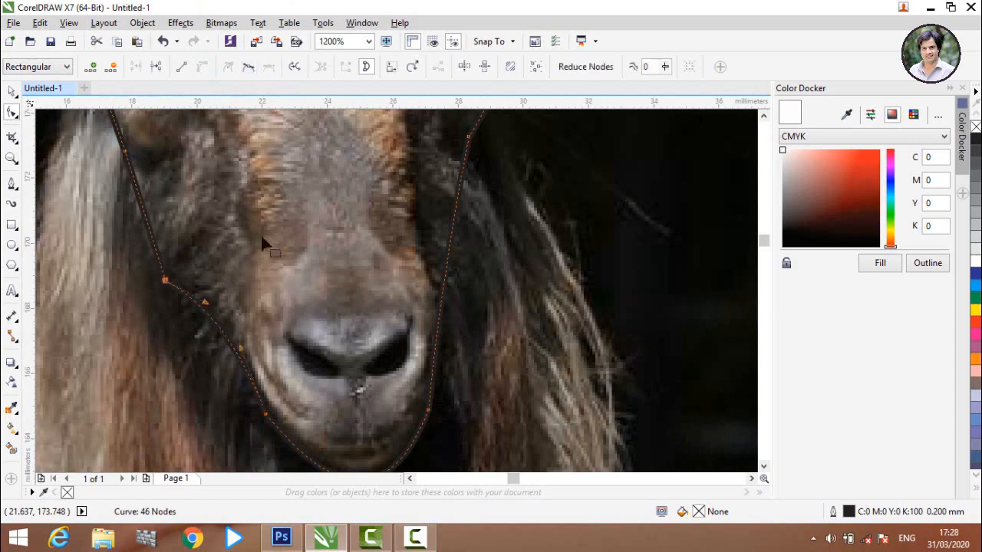
{"action": "left_click_drag", "start_coordinate": [205, 305], "coordinate": [185, 312]}
{"action": "left_click_drag", "start_coordinate": [241, 349], "coordinate": [235, 357]}
- Delete the outline node at the left cheek, where the side of the face meets the jaw segment
{"action": "scroll", "coordinate": [235, 356], "scroll_direction": "down", "scroll_amount": 2}
{"action": "scroll", "coordinate": [222, 321], "scroll_direction": "up", "scroll_amount": 2}
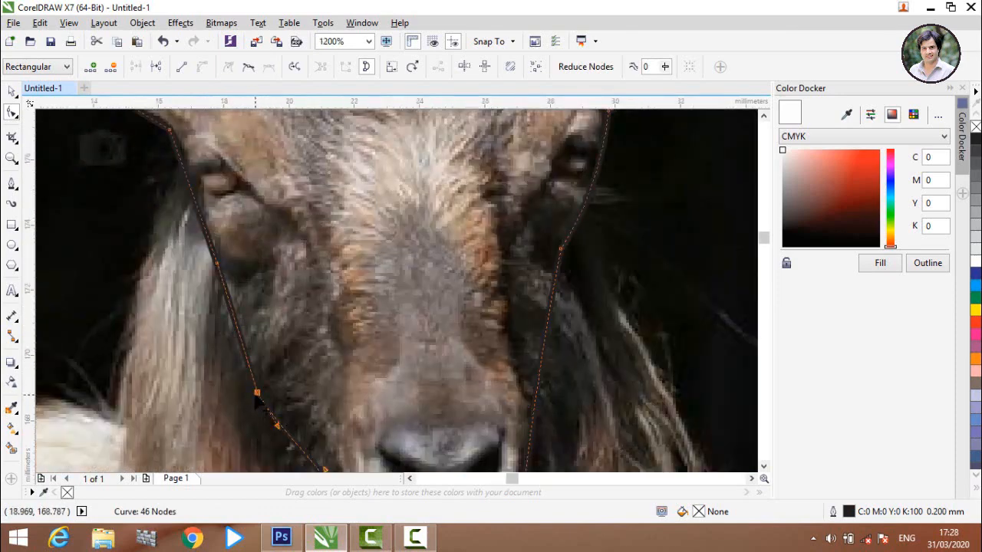
{"action": "key", "text": "Delete"}
{"action": "scroll", "coordinate": [250, 339], "scroll_direction": "down", "scroll_amount": 2}
{"action": "scroll", "coordinate": [250, 339], "scroll_direction": "up", "scroll_amount": 1}
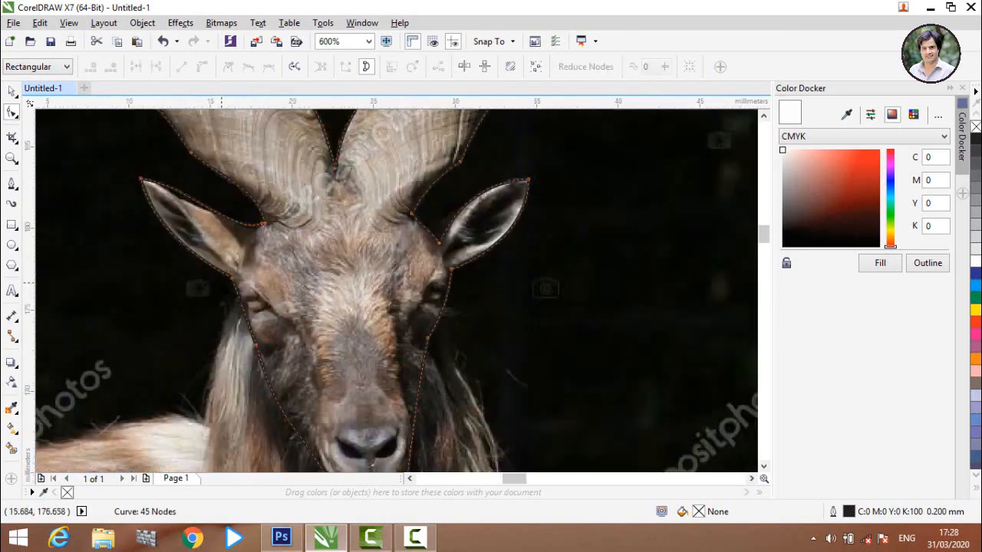
{"action": "scroll", "coordinate": [221, 283], "scroll_direction": "up", "scroll_amount": 1}
{"action": "scroll", "coordinate": [221, 282], "scroll_direction": "down", "scroll_amount": 1}
- Reshape the left ear's upper segment and adjust its tip handle so the curve follows the ear's top edge
{"action": "left_click", "coordinate": [140, 178]}
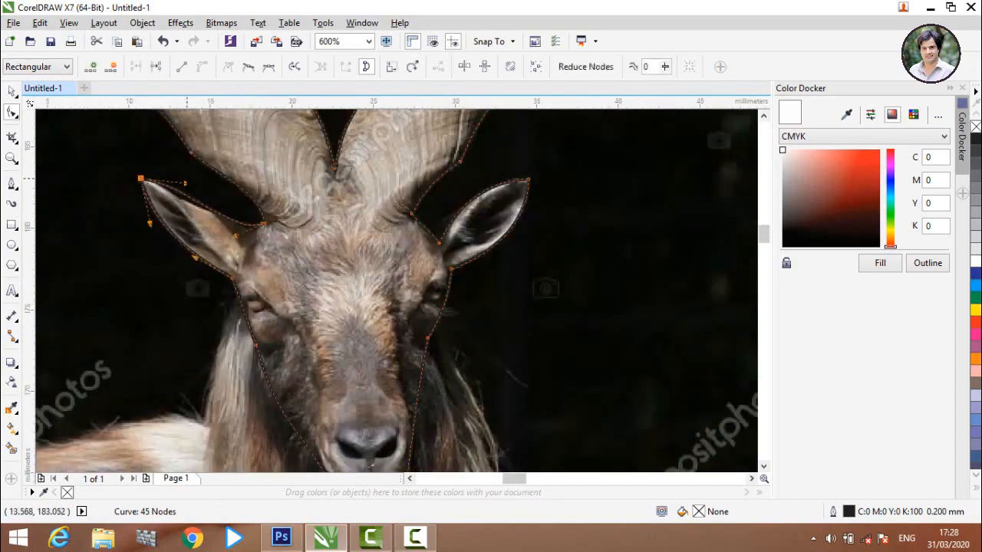
{"action": "scroll", "coordinate": [188, 186], "scroll_direction": "up", "scroll_amount": 2}
{"action": "left_click_drag", "start_coordinate": [190, 198], "coordinate": [205, 244]}
{"action": "scroll", "coordinate": [208, 245], "scroll_direction": "down", "scroll_amount": 2}
{"action": "scroll", "coordinate": [203, 251], "scroll_direction": "up", "scroll_amount": 2}
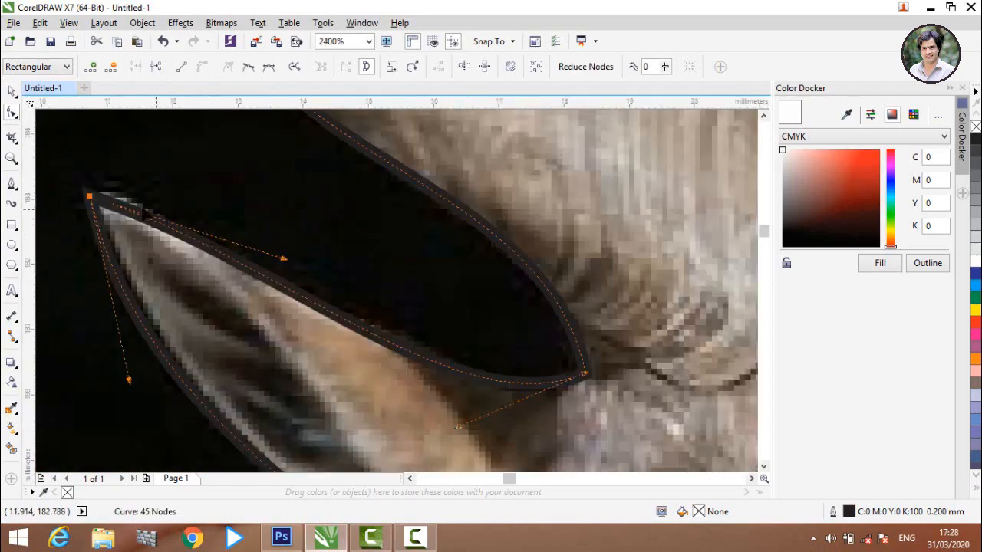
{"action": "left_click_drag", "start_coordinate": [284, 258], "coordinate": [138, 167]}
{"action": "scroll", "coordinate": [157, 263], "scroll_direction": "down", "scroll_amount": 3}
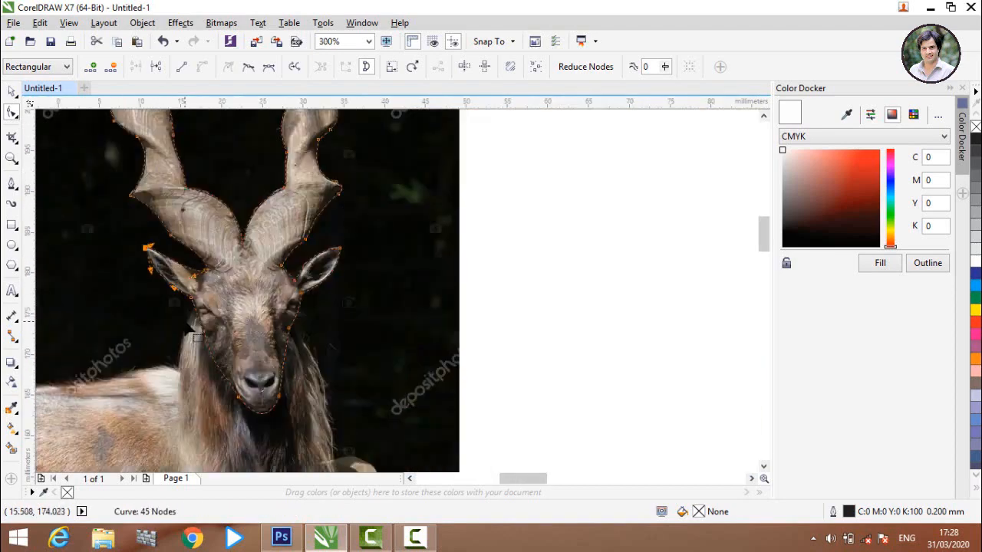
- Draw a V-shaped line about 16.6 mm wide and 5.1 mm high between the horns' outer edges, meeting at the forehead, using the Pen tool
{"action": "scroll", "coordinate": [189, 331], "scroll_direction": "down", "scroll_amount": 1}
{"action": "scroll", "coordinate": [192, 326], "scroll_direction": "up", "scroll_amount": 1}
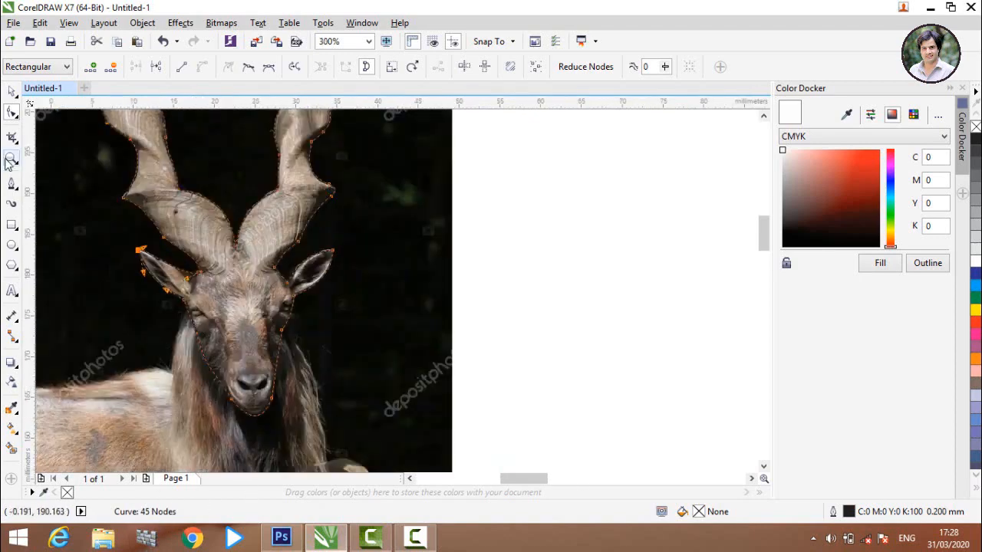
{"action": "left_click", "coordinate": [12, 185]}
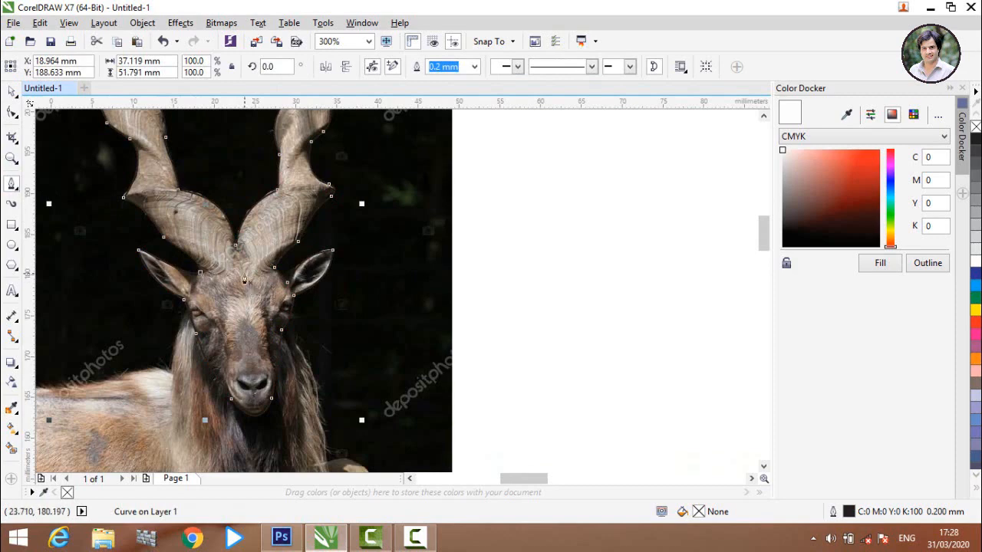
{"action": "scroll", "coordinate": [201, 270], "scroll_direction": "up", "scroll_amount": 1}
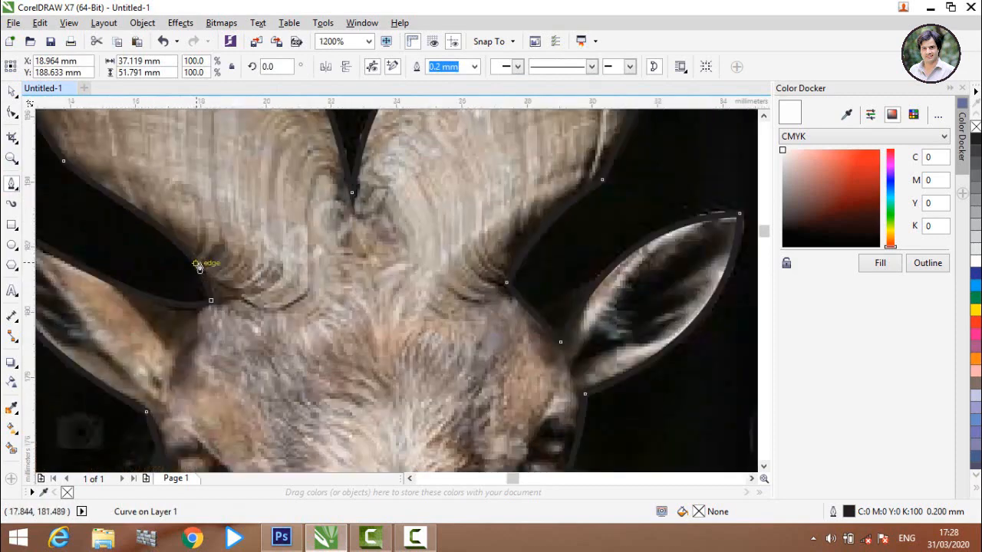
{"action": "left_click", "coordinate": [350, 352]}
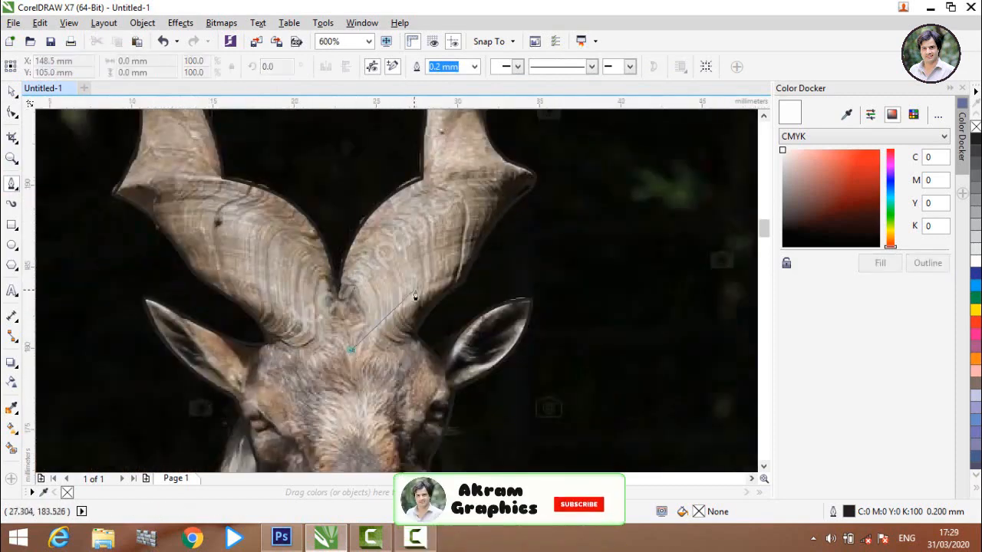
{"action": "left_click", "coordinate": [468, 269]}
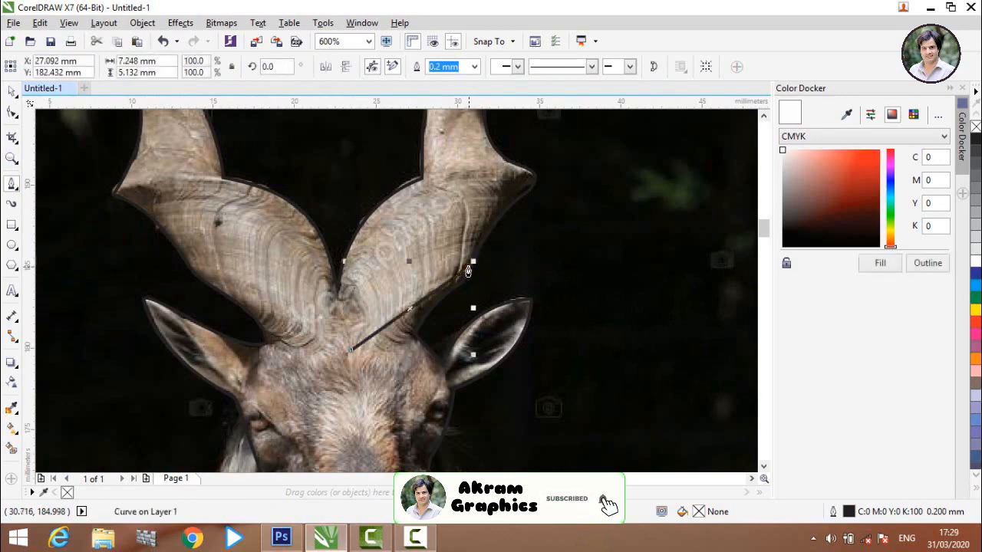
{"action": "left_click", "coordinate": [350, 353]}
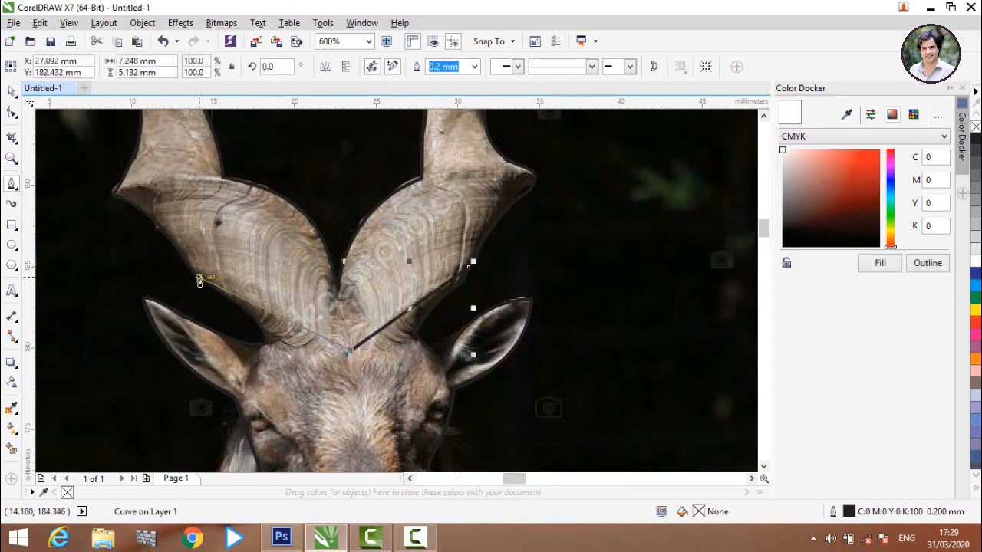
{"action": "left_click", "coordinate": [198, 281]}
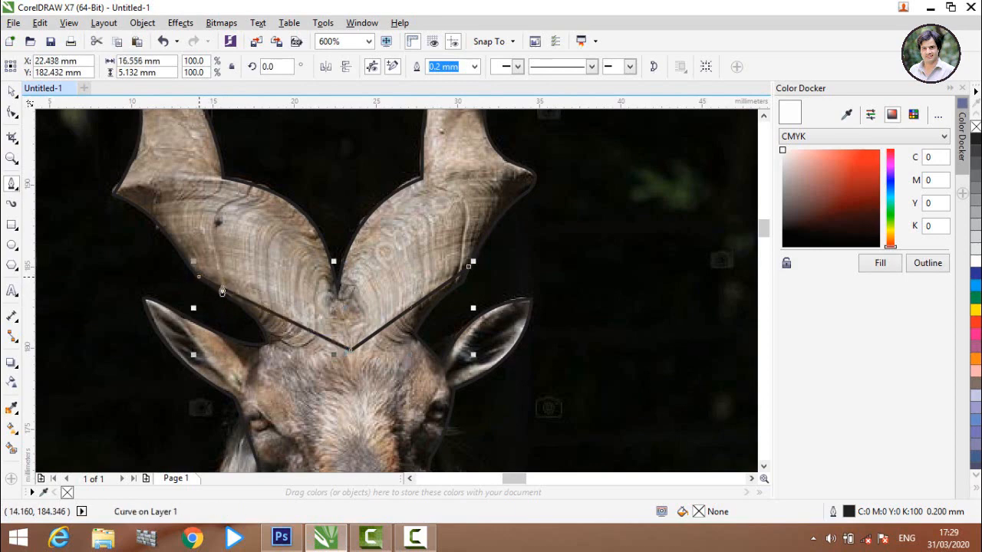
- Draw a line about 6.6 mm wide across the left horn's lowest twist, from its inner node to the outer corner
{"action": "scroll", "coordinate": [237, 283], "scroll_direction": "down", "scroll_amount": 5}
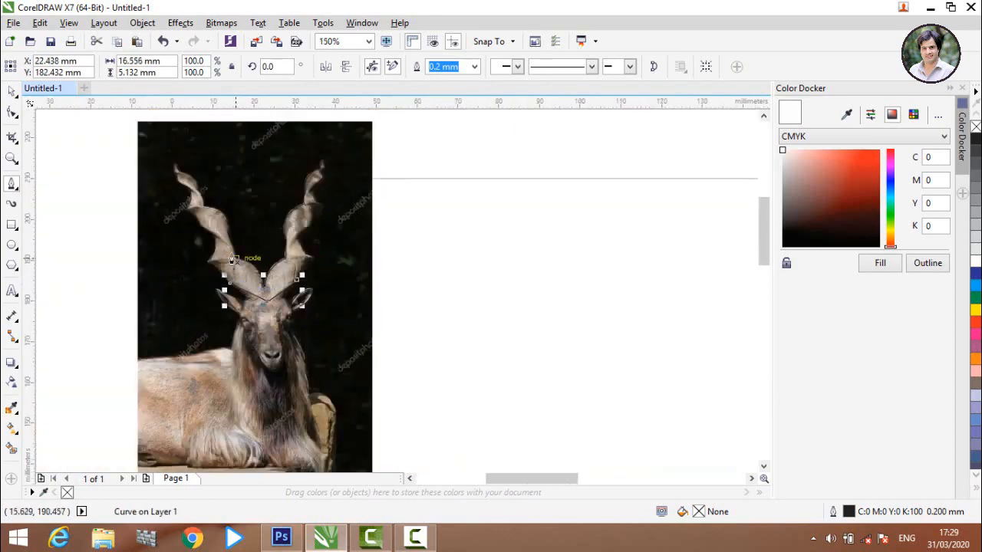
{"action": "scroll", "coordinate": [232, 280], "scroll_direction": "up", "scroll_amount": 5}
{"action": "left_click", "coordinate": [247, 278]}
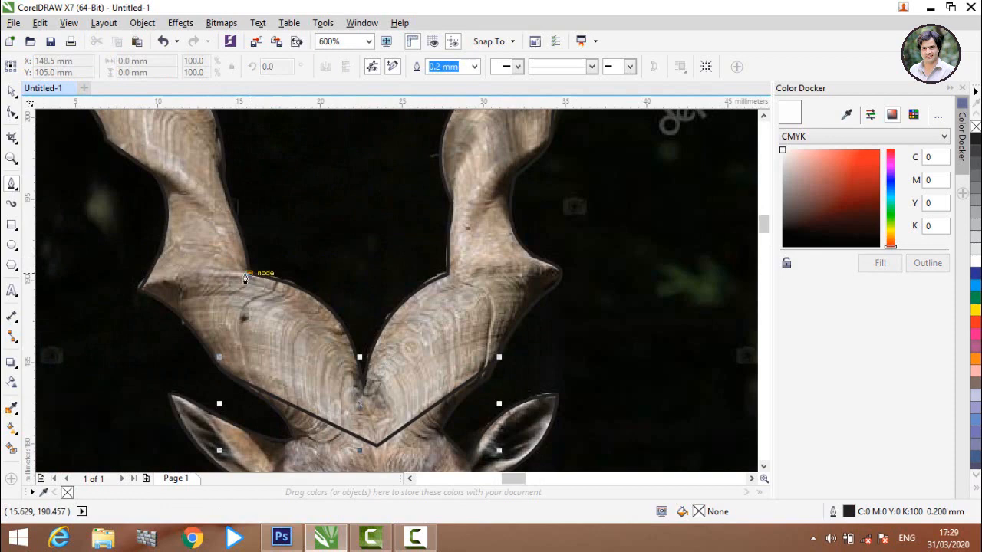
{"action": "left_click", "coordinate": [141, 290]}
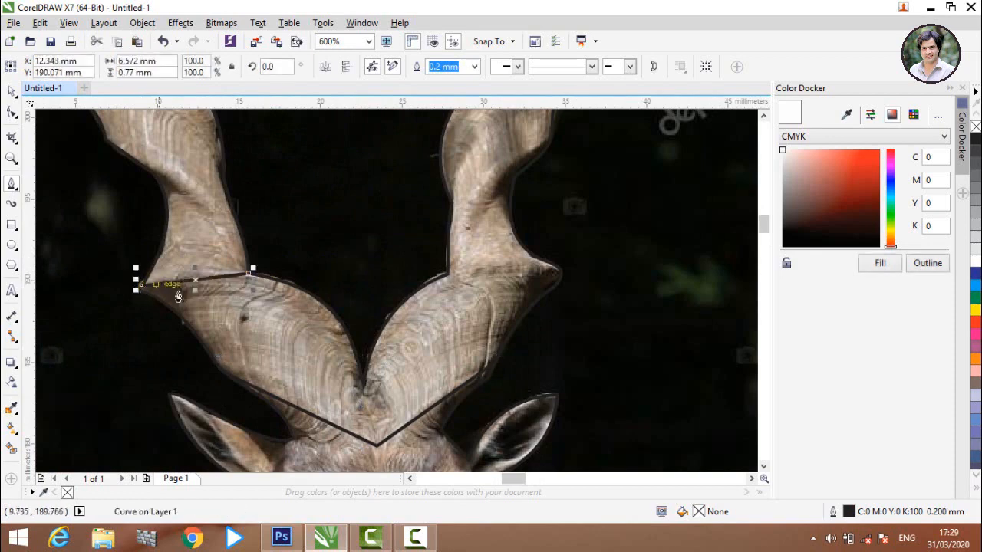
- Draw a diagonal line about 7.5 mm wide and 5.3 mm high across the left horn's neck above the lowest twist
{"action": "scroll", "coordinate": [230, 232], "scroll_direction": "down", "scroll_amount": 2}
{"action": "scroll", "coordinate": [230, 232], "scroll_direction": "up", "scroll_amount": 2}
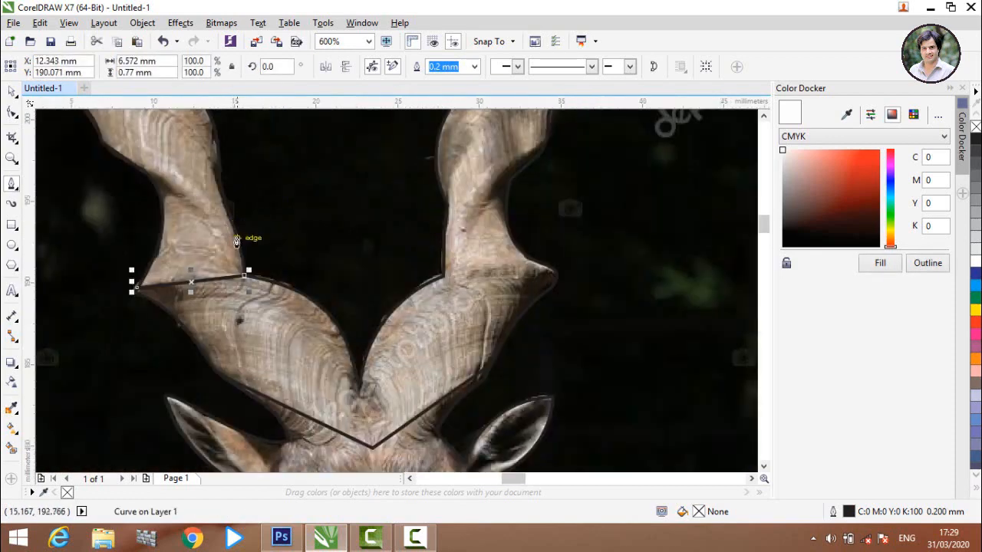
{"action": "left_click", "coordinate": [238, 236]}
{"action": "left_click", "coordinate": [116, 153]}
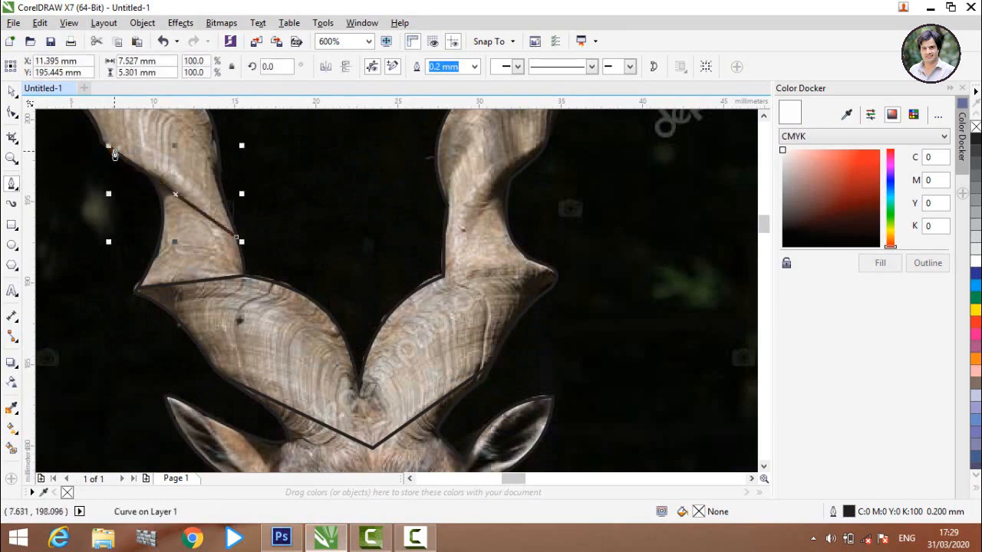
- Draw a line about 4.4 mm wide and 1 mm high across the left horn's next twist up, from inner node to outer corner
{"action": "scroll", "coordinate": [185, 199], "scroll_direction": "down", "scroll_amount": 2}
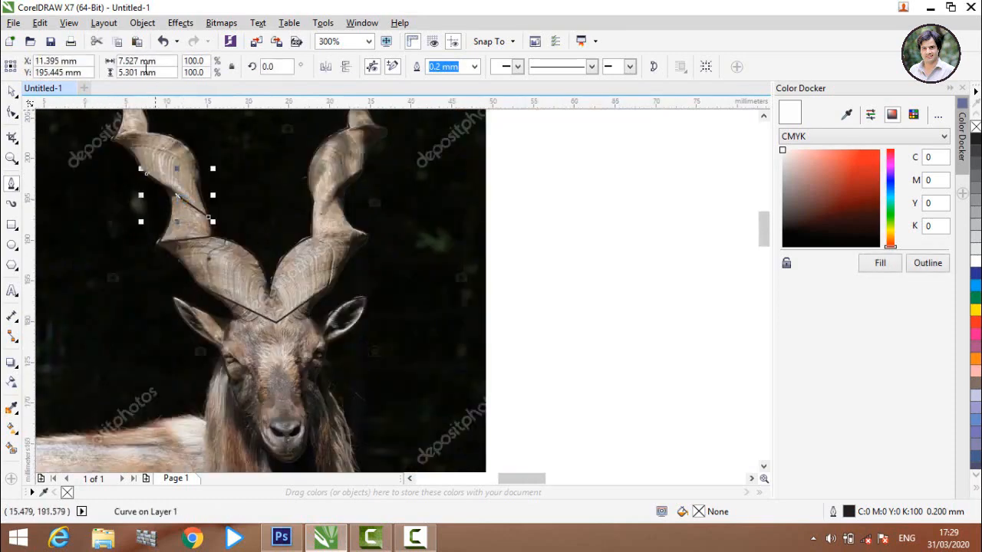
{"action": "scroll", "coordinate": [157, 134], "scroll_direction": "up", "scroll_amount": 6}
{"action": "scroll", "coordinate": [180, 164], "scroll_direction": "down", "scroll_amount": 4}
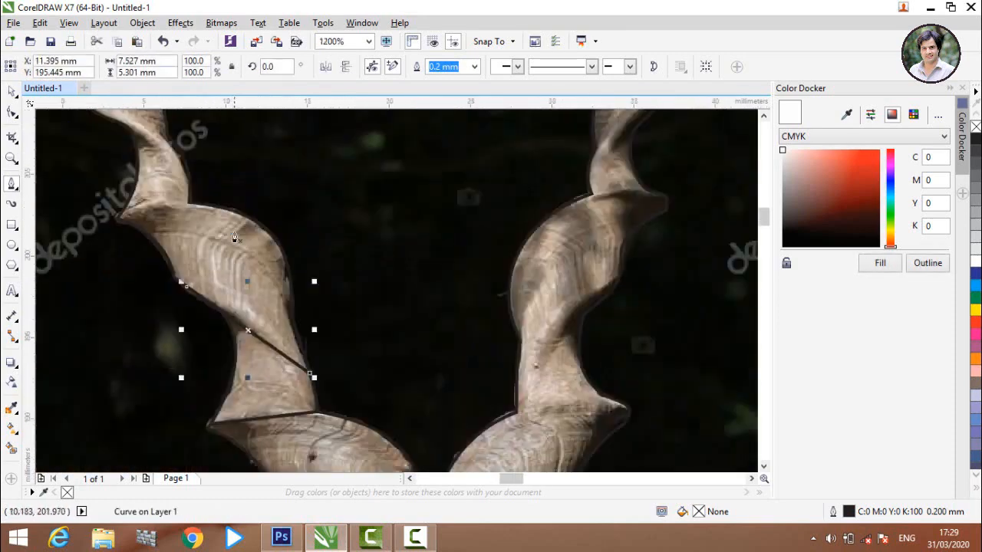
{"action": "scroll", "coordinate": [193, 206], "scroll_direction": "up", "scroll_amount": 4}
{"action": "scroll", "coordinate": [172, 226], "scroll_direction": "down", "scroll_amount": 2}
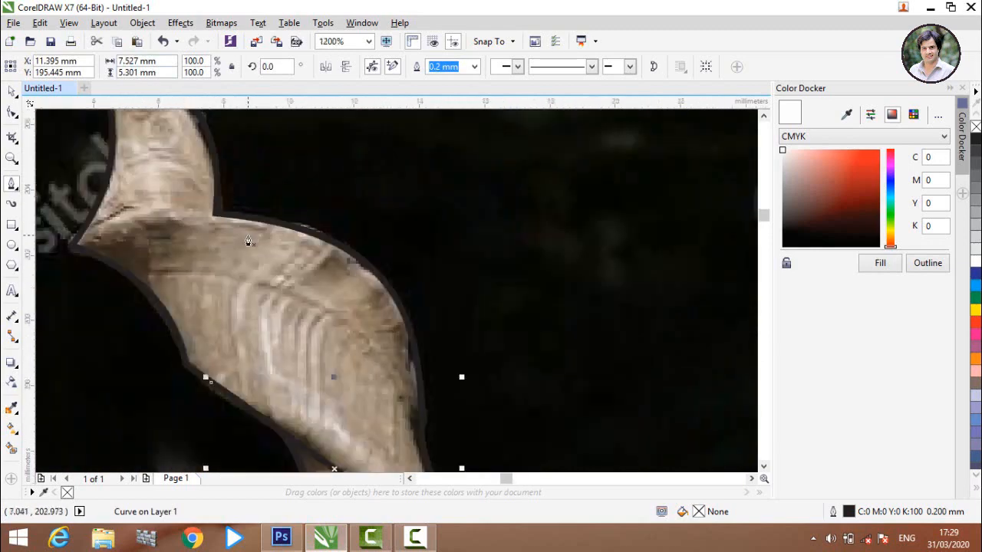
{"action": "left_click", "coordinate": [215, 216]}
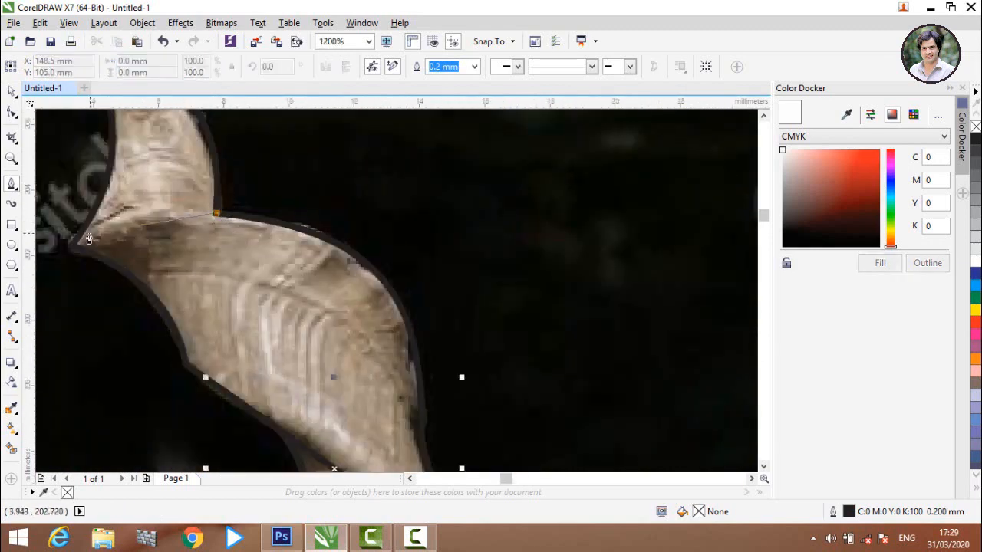
{"action": "left_click", "coordinate": [75, 248]}
- Extend that line diagonally up the horn's upper neck, and draw a separate line about 4.7 mm wide and 1.4 mm high below the tip
{"action": "scroll", "coordinate": [146, 234], "scroll_direction": "down", "scroll_amount": 3}
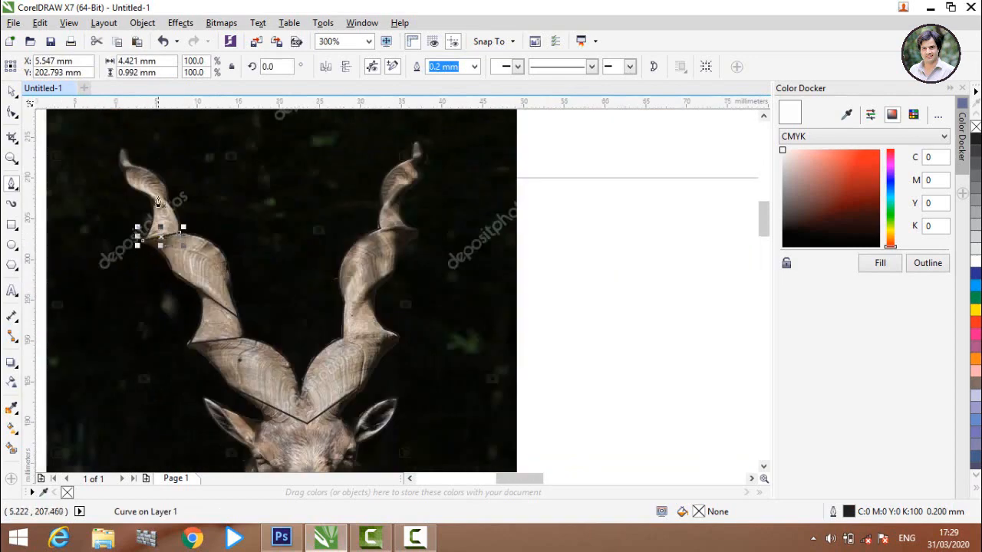
{"action": "scroll", "coordinate": [165, 253], "scroll_direction": "up", "scroll_amount": 3}
{"action": "scroll", "coordinate": [218, 281], "scroll_direction": "down", "scroll_amount": 2}
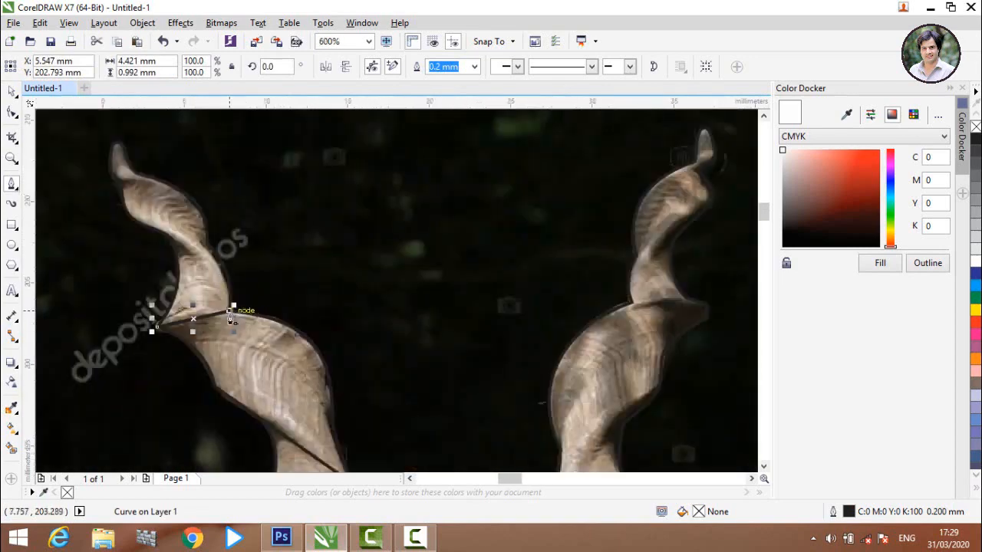
{"action": "left_click", "coordinate": [167, 242]}
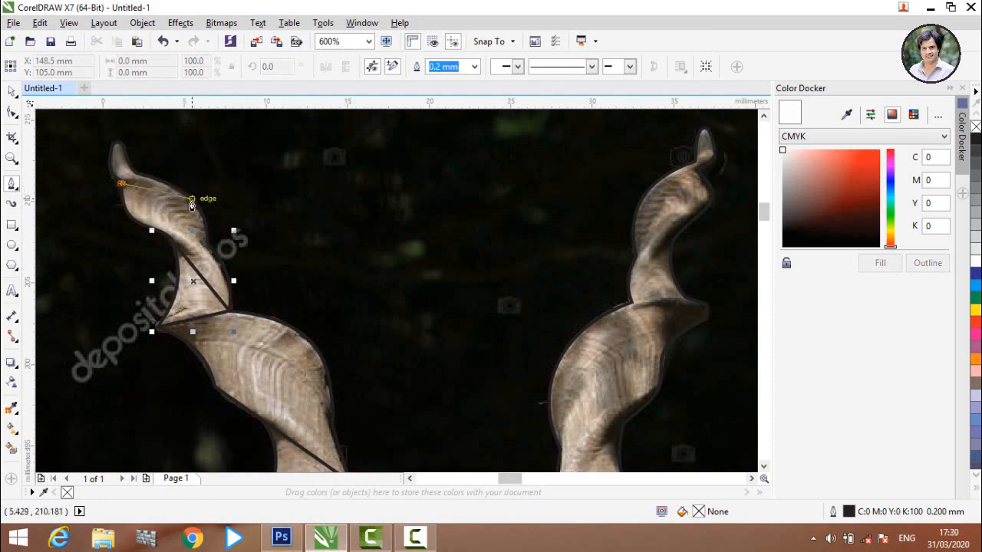
{"action": "double_click", "coordinate": [197, 207]}
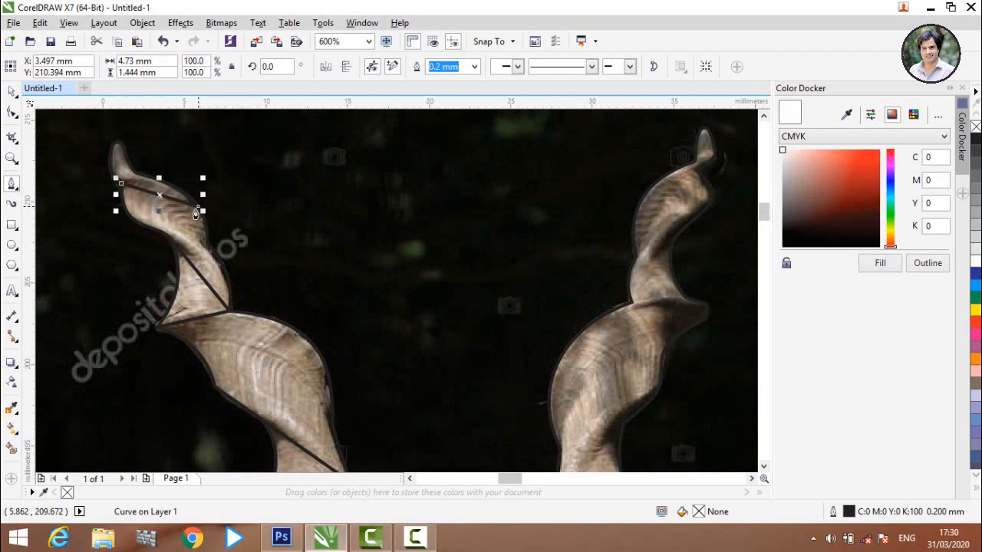
{"action": "left_click", "coordinate": [13, 92]}
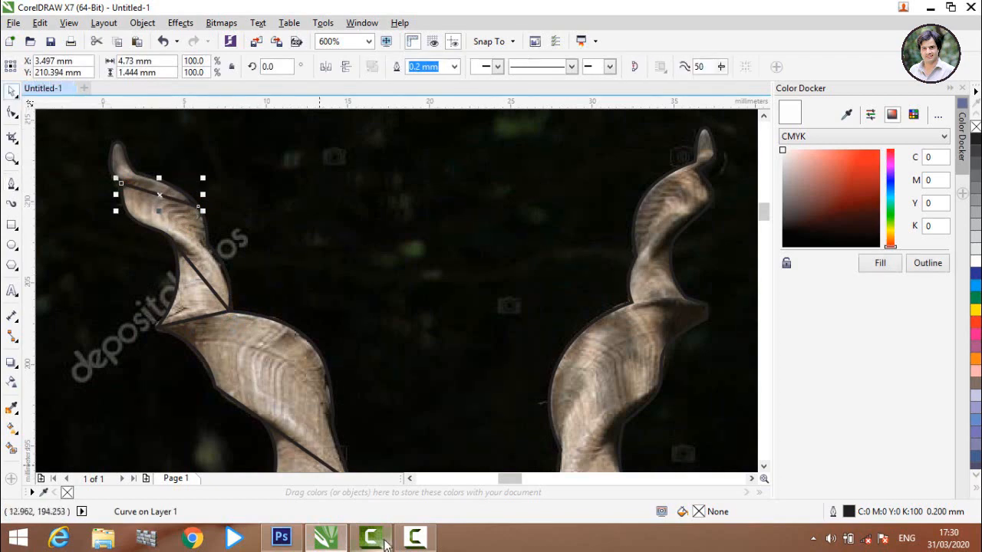
{"action": "left_click", "coordinate": [414, 538]}
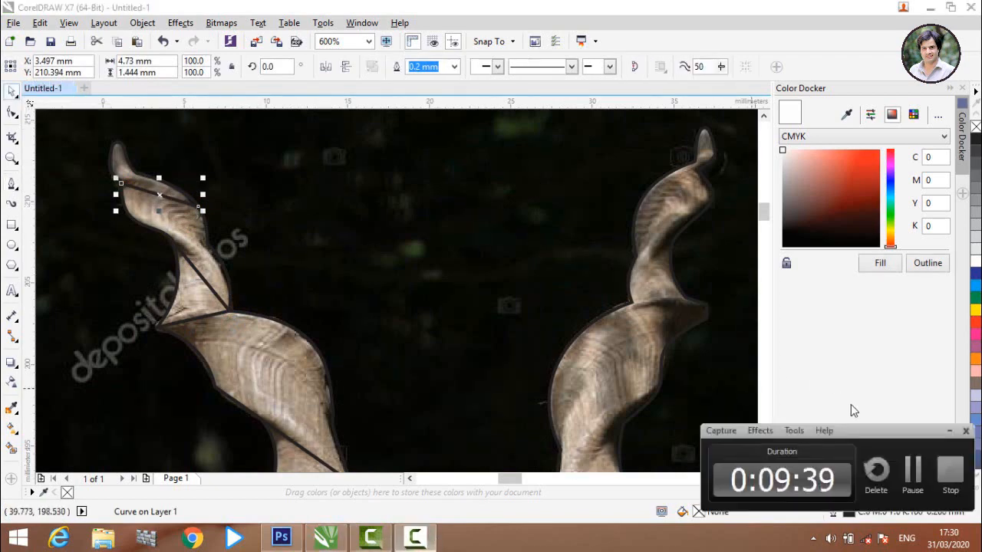
{"action": "left_click", "coordinate": [912, 472]}
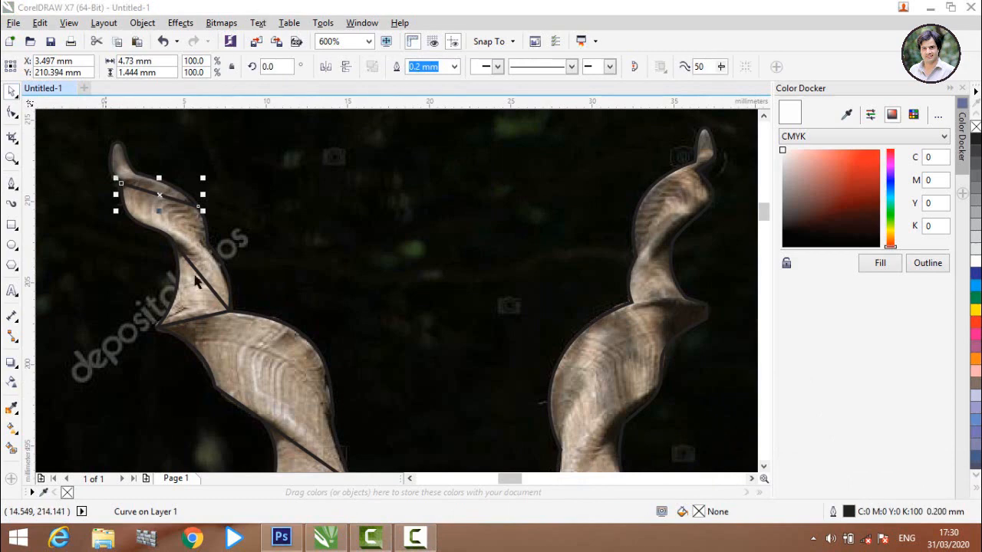
- Select the straight line below the left horn's tip and convert its segment to a curve with the Shape tool
{"action": "left_click", "coordinate": [167, 211]}
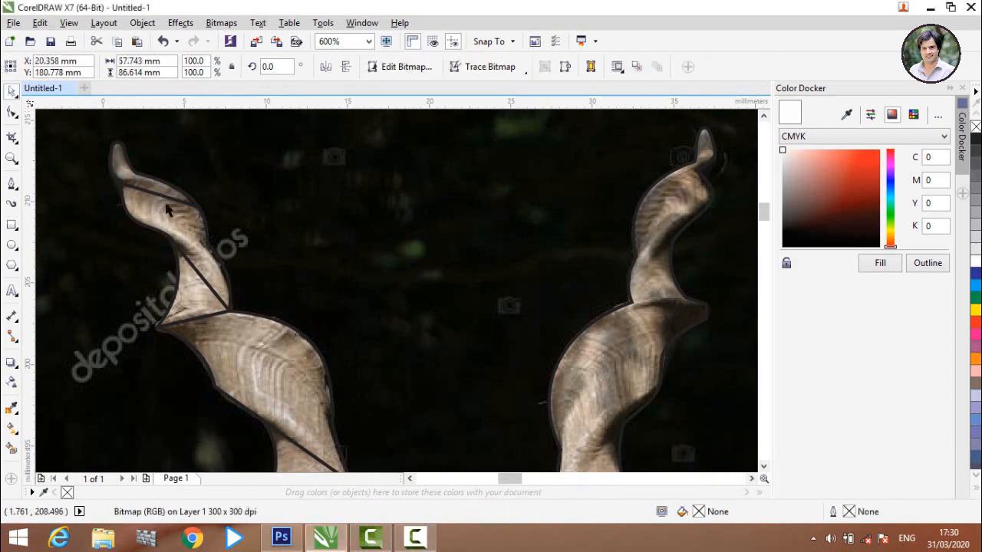
{"action": "left_click", "coordinate": [154, 197]}
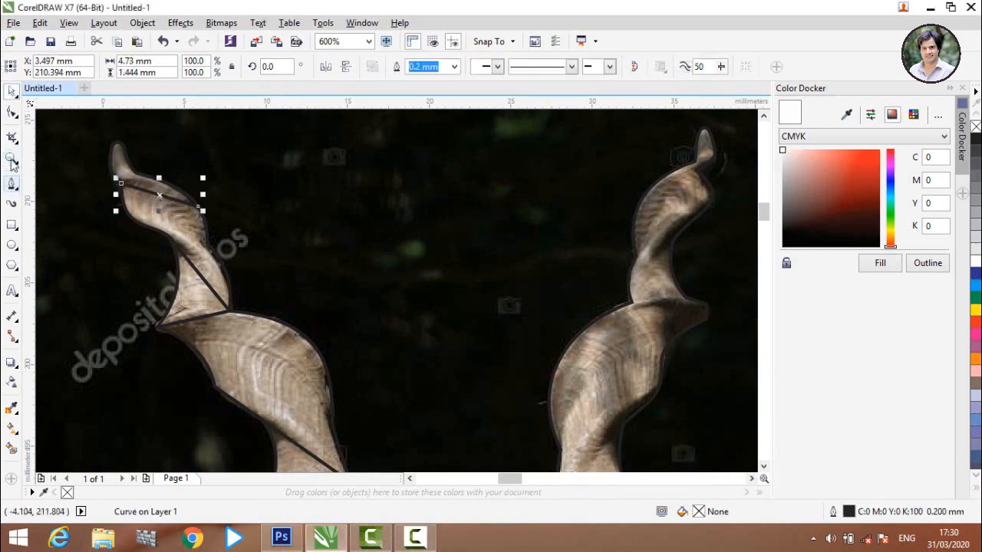
{"action": "left_click", "coordinate": [12, 113]}
{"action": "scroll", "coordinate": [161, 241], "scroll_direction": "up", "scroll_amount": 2}
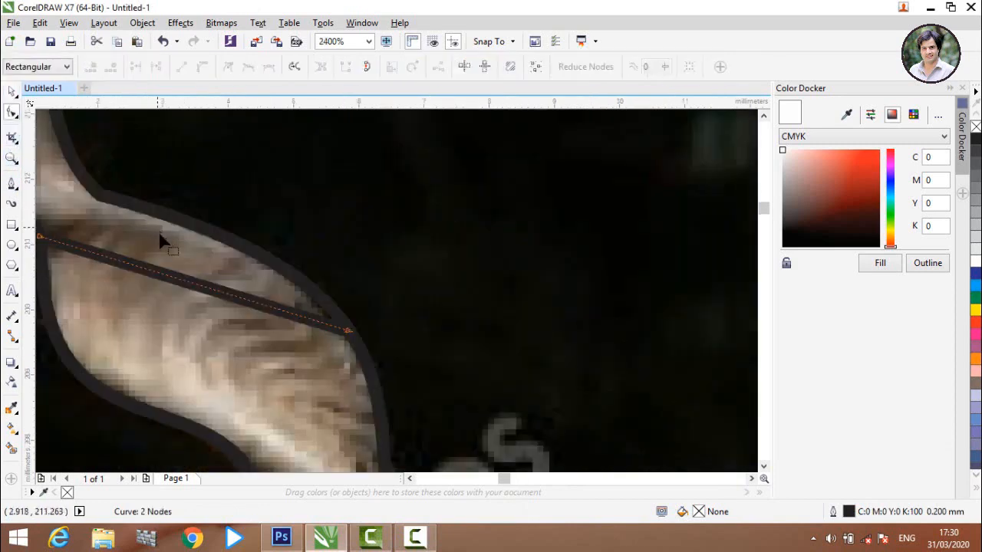
{"action": "left_click", "coordinate": [181, 280]}
{"action": "left_click", "coordinate": [202, 67]}
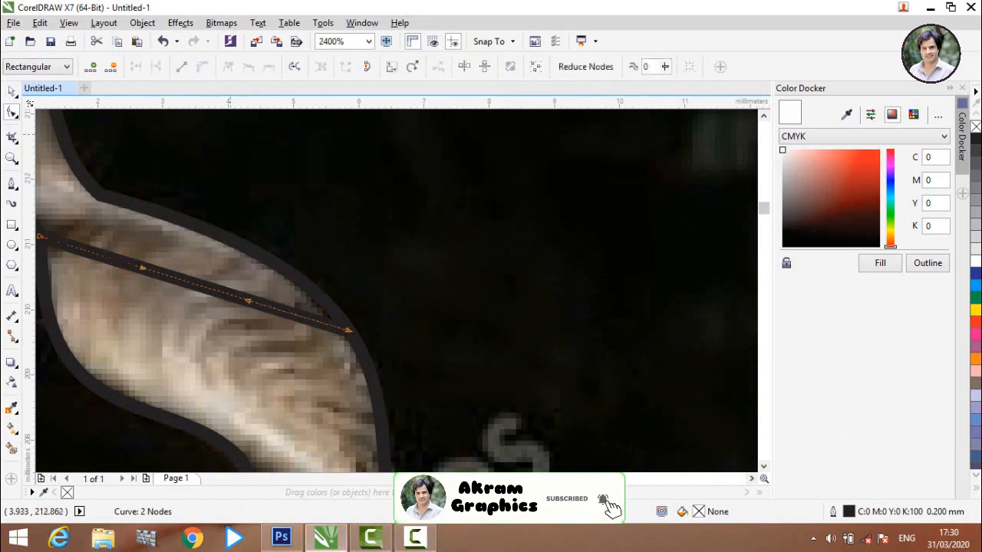
- Bend the curve below the left horn's tip and move both end nodes onto the horn's outline, adjusting the handles to follow the twist's upper edge
{"action": "scroll", "coordinate": [261, 294], "scroll_direction": "down", "scroll_amount": 2}
{"action": "scroll", "coordinate": [226, 291], "scroll_direction": "up", "scroll_amount": 1}
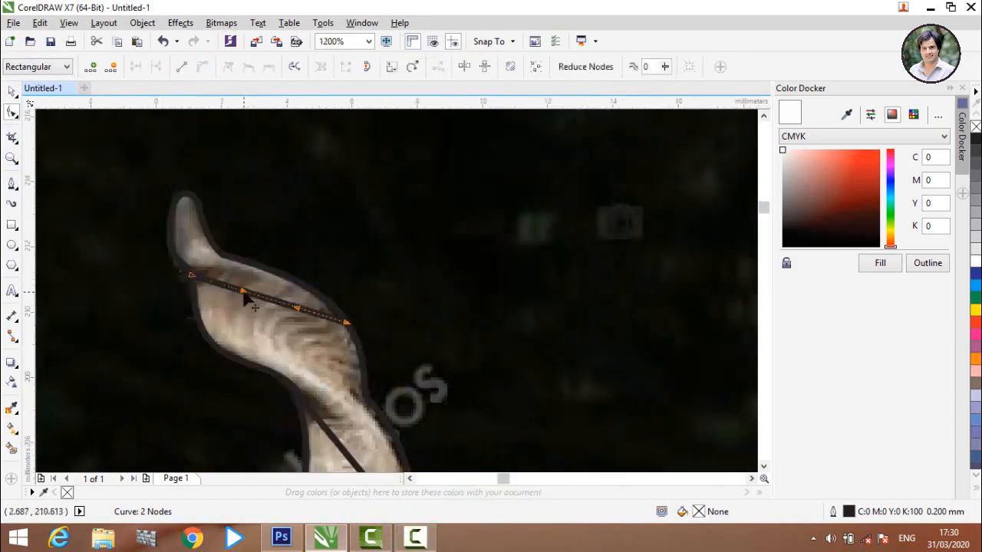
{"action": "left_click_drag", "start_coordinate": [244, 297], "coordinate": [247, 268]}
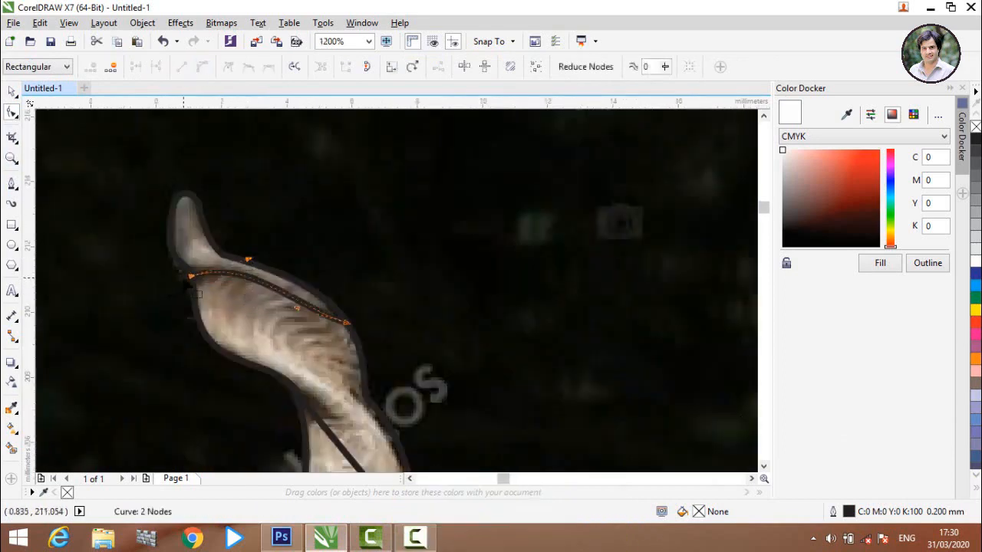
{"action": "scroll", "coordinate": [196, 307], "scroll_direction": "down", "scroll_amount": 1}
{"action": "scroll", "coordinate": [192, 295], "scroll_direction": "up", "scroll_amount": 2}
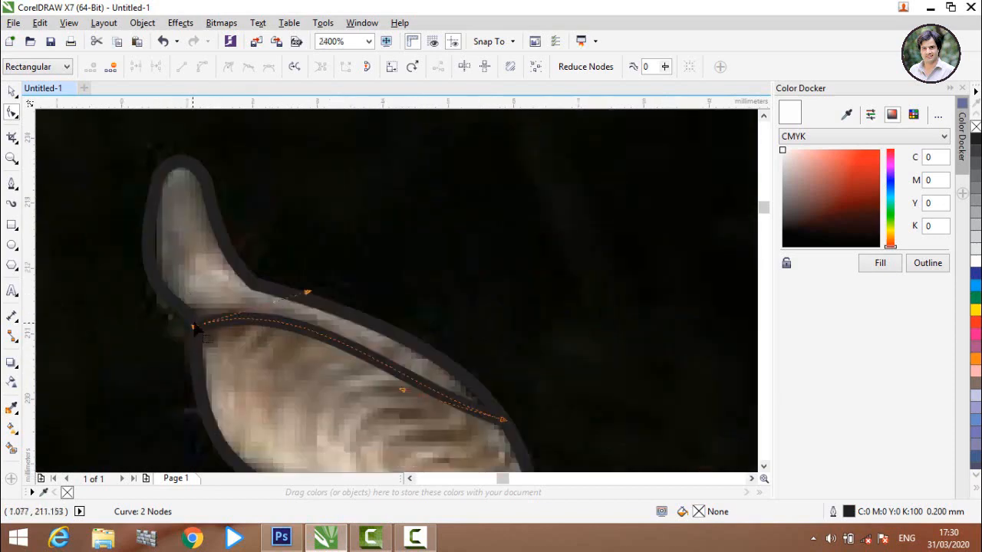
{"action": "left_click_drag", "start_coordinate": [195, 328], "coordinate": [168, 300]}
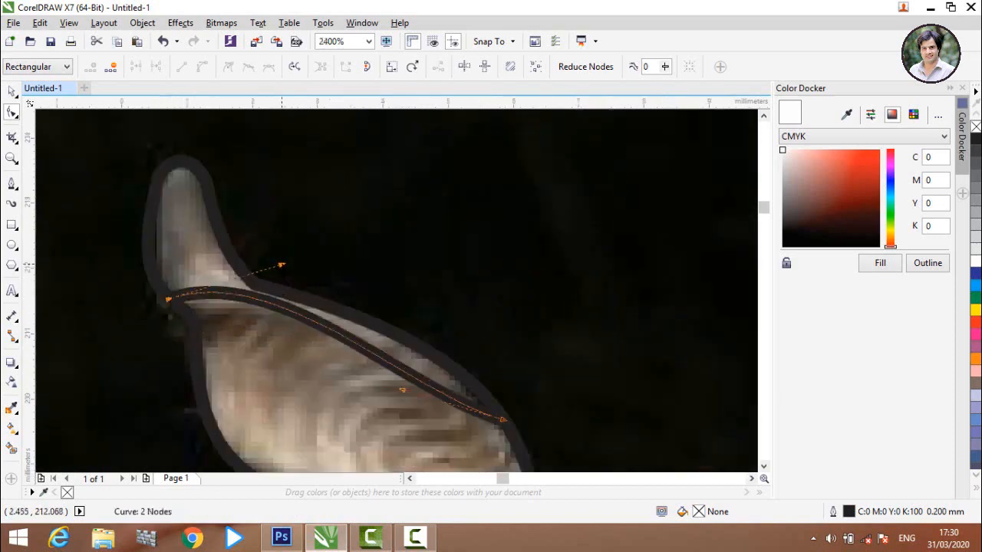
{"action": "left_click_drag", "start_coordinate": [282, 264], "coordinate": [296, 294]}
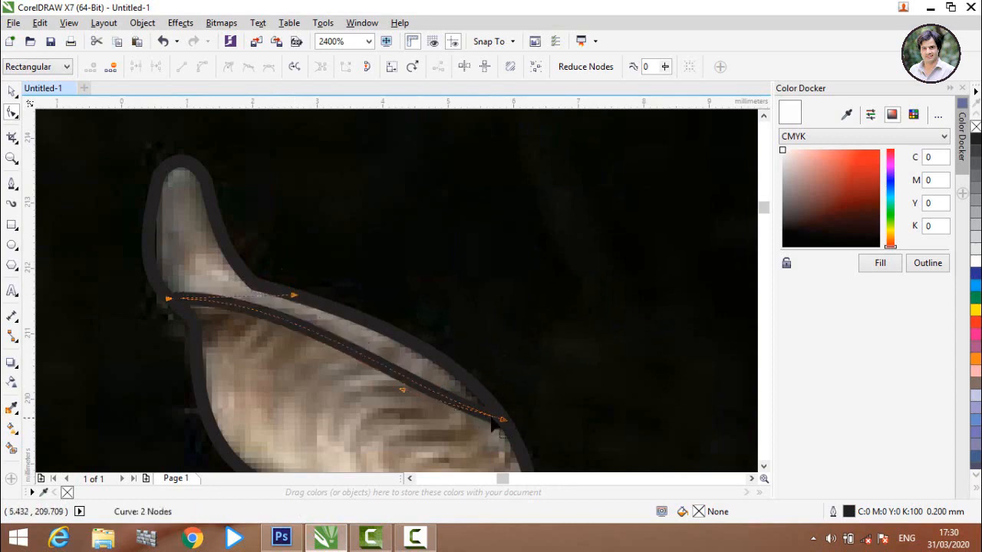
{"action": "left_click_drag", "start_coordinate": [502, 422], "coordinate": [433, 355]}
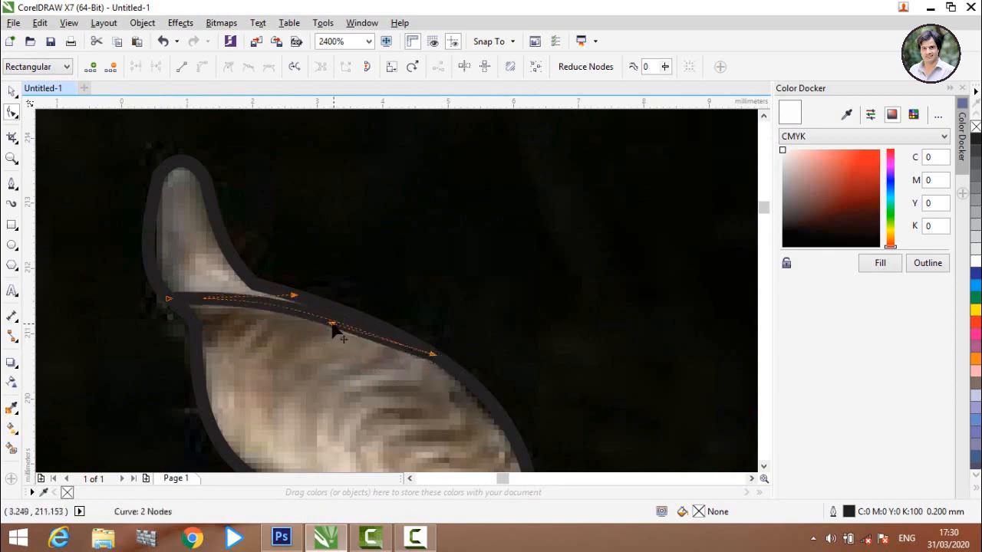
{"action": "left_click_drag", "start_coordinate": [332, 328], "coordinate": [314, 324]}
- Convert the diagonal line on the left horn's upper neck to a curve and bow it toward the horn's inner edge
{"action": "scroll", "coordinate": [314, 325], "scroll_direction": "down", "scroll_amount": 4}
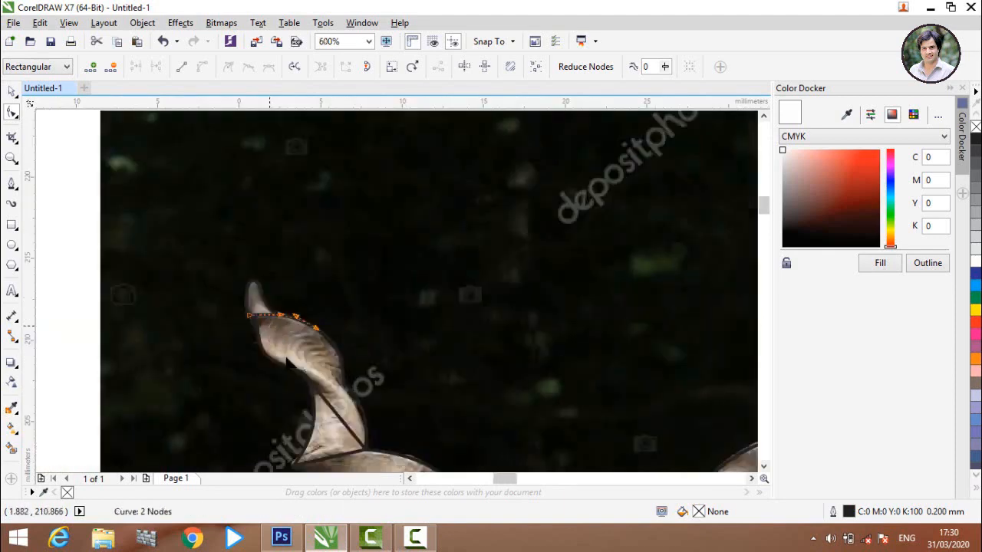
{"action": "scroll", "coordinate": [291, 357], "scroll_direction": "up", "scroll_amount": 4}
{"action": "scroll", "coordinate": [301, 345], "scroll_direction": "down", "scroll_amount": 4}
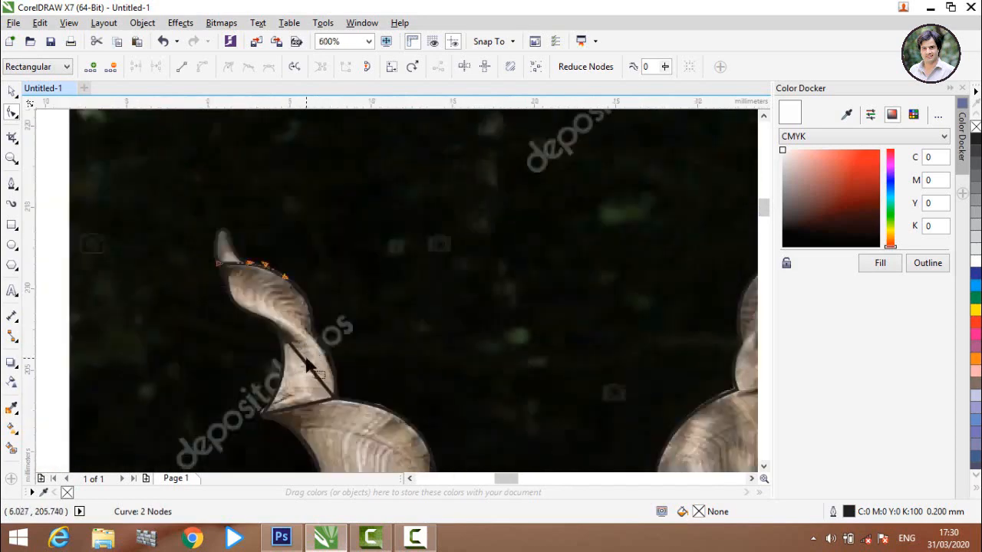
{"action": "double_click", "coordinate": [307, 366]}
{"action": "scroll", "coordinate": [307, 369], "scroll_direction": "up", "scroll_amount": 4}
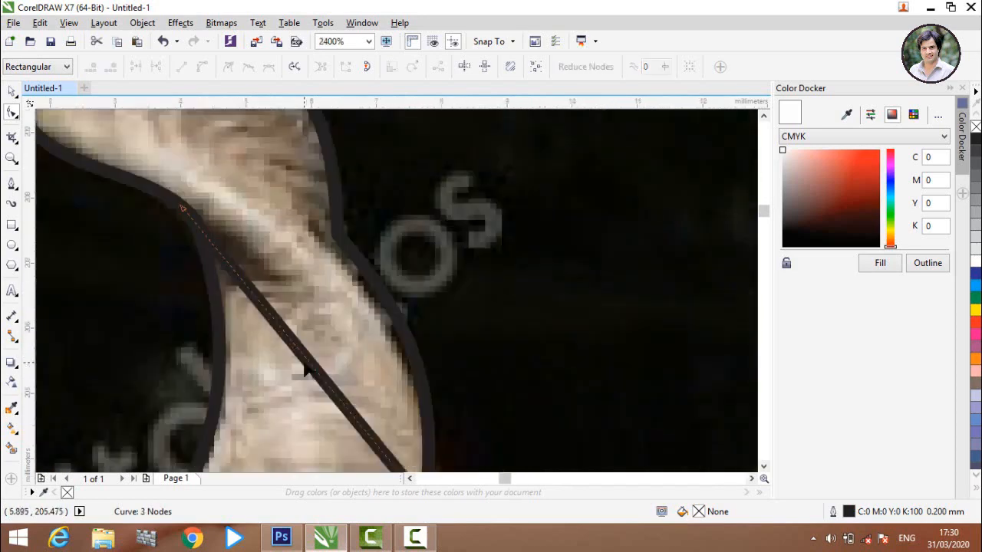
{"action": "left_click", "coordinate": [307, 363]}
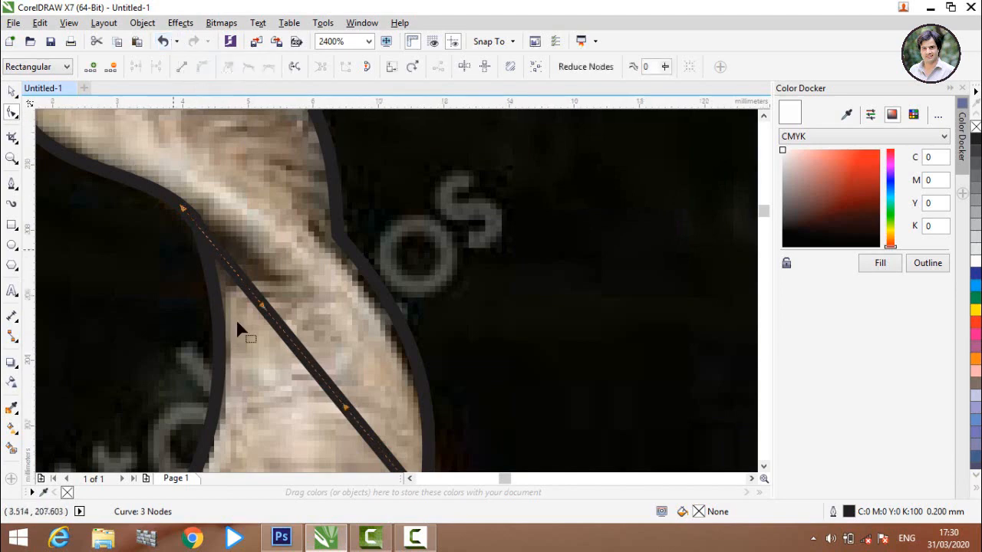
{"action": "scroll", "coordinate": [261, 338], "scroll_direction": "down", "scroll_amount": 2}
{"action": "scroll", "coordinate": [267, 345], "scroll_direction": "up", "scroll_amount": 2}
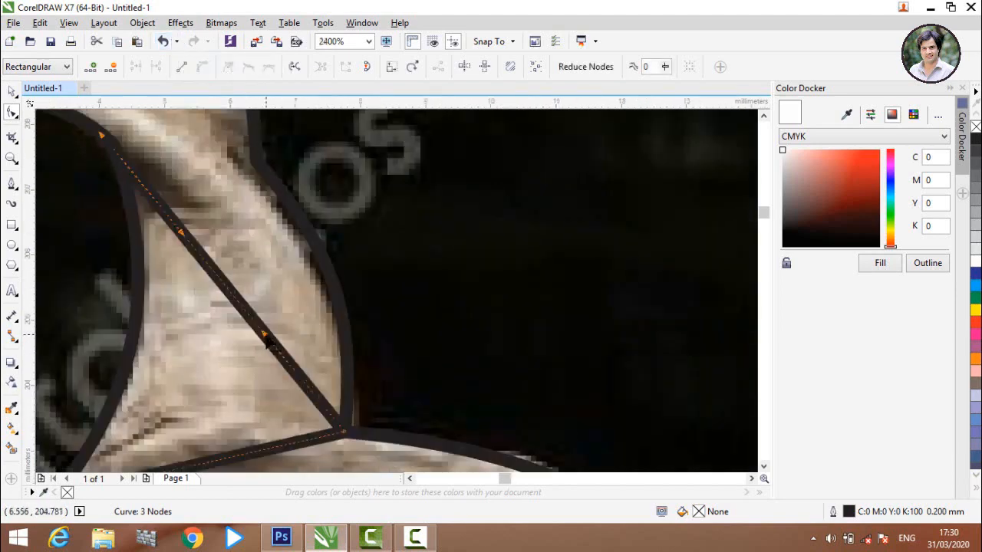
{"action": "left_click_drag", "start_coordinate": [272, 337], "coordinate": [170, 228]}
{"action": "scroll", "coordinate": [169, 253], "scroll_direction": "down", "scroll_amount": 2}
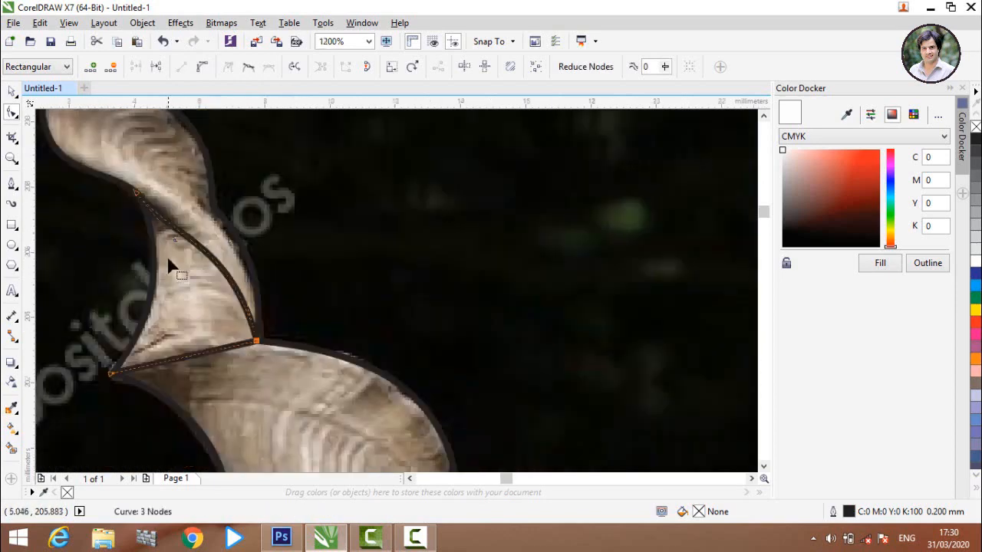
- Arch the upper-neck curve along the twist's edge, curve the cross line beneath it, and move their shared node past the horn's inner edge
{"action": "scroll", "coordinate": [173, 230], "scroll_direction": "up", "scroll_amount": 4}
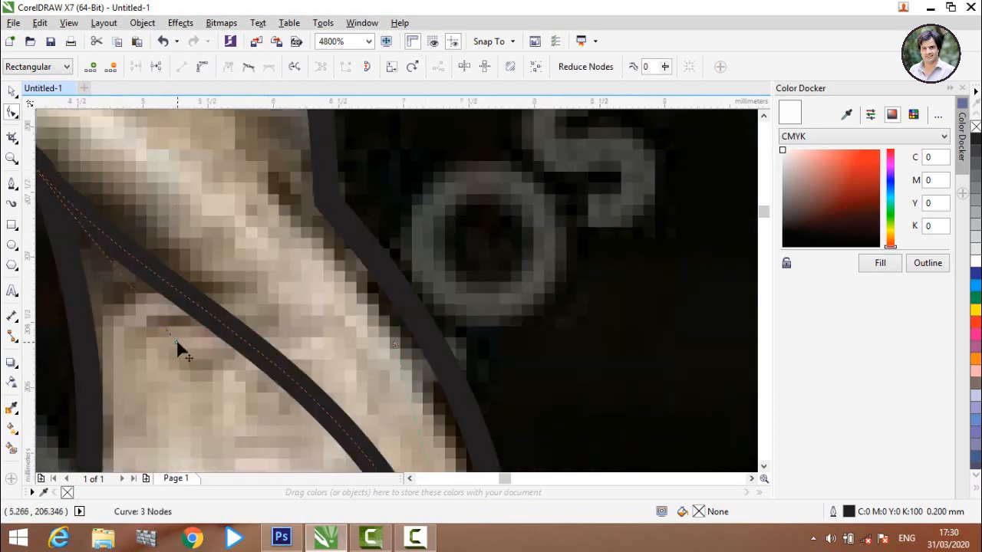
{"action": "scroll", "coordinate": [177, 339], "scroll_direction": "down", "scroll_amount": 1}
{"action": "scroll", "coordinate": [154, 301], "scroll_direction": "down", "scroll_amount": 1}
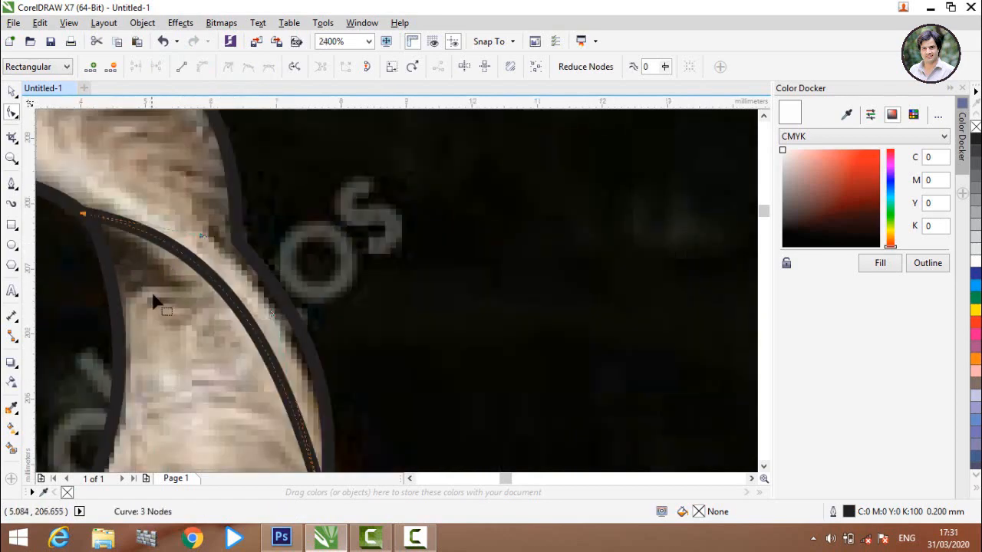
{"action": "scroll", "coordinate": [153, 302], "scroll_direction": "down", "scroll_amount": 1}
{"action": "scroll", "coordinate": [190, 367], "scroll_direction": "down", "scroll_amount": 1}
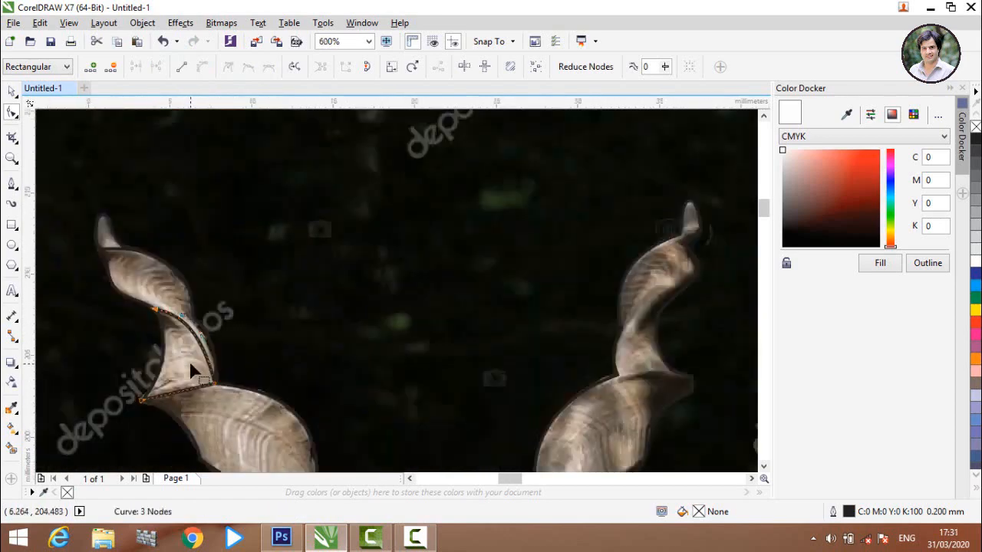
{"action": "scroll", "coordinate": [198, 428], "scroll_direction": "up", "scroll_amount": 1}
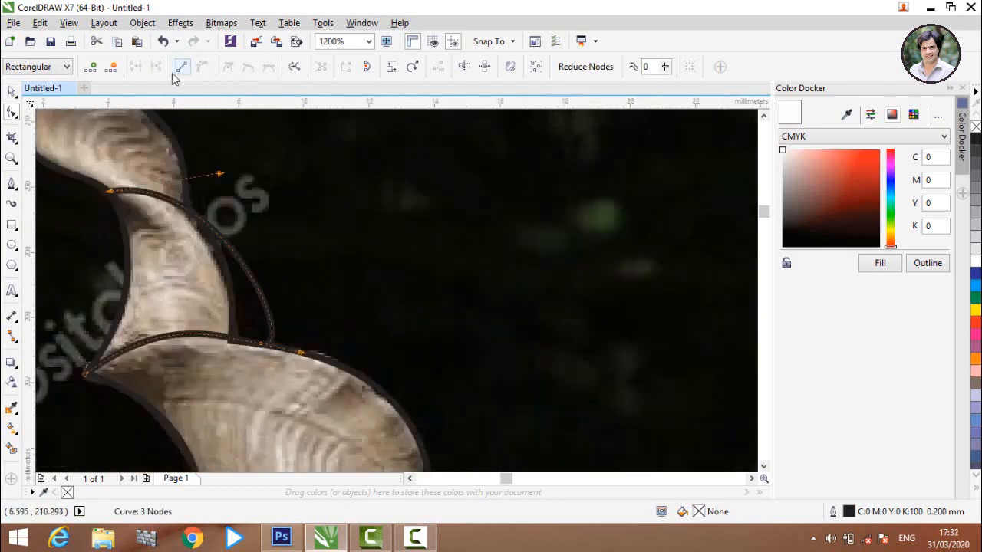
{"action": "left_click", "coordinate": [11, 91]}
{"action": "left_click", "coordinate": [312, 244]}
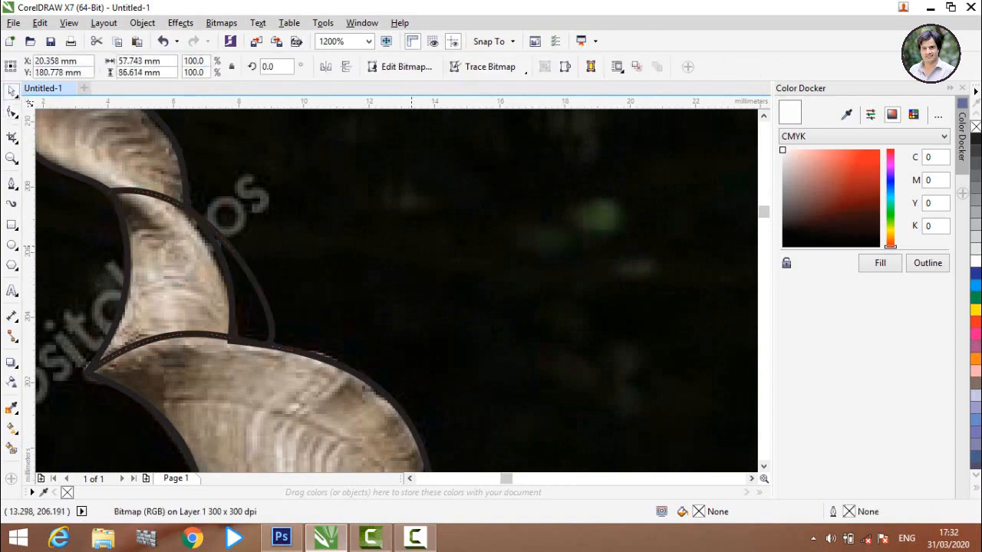
- Fill the V-shaped base section shared by both horns with Smart Fill
{"action": "scroll", "coordinate": [312, 245], "scroll_direction": "down", "scroll_amount": 1}
{"action": "scroll", "coordinate": [312, 245], "scroll_direction": "down", "scroll_amount": 1}
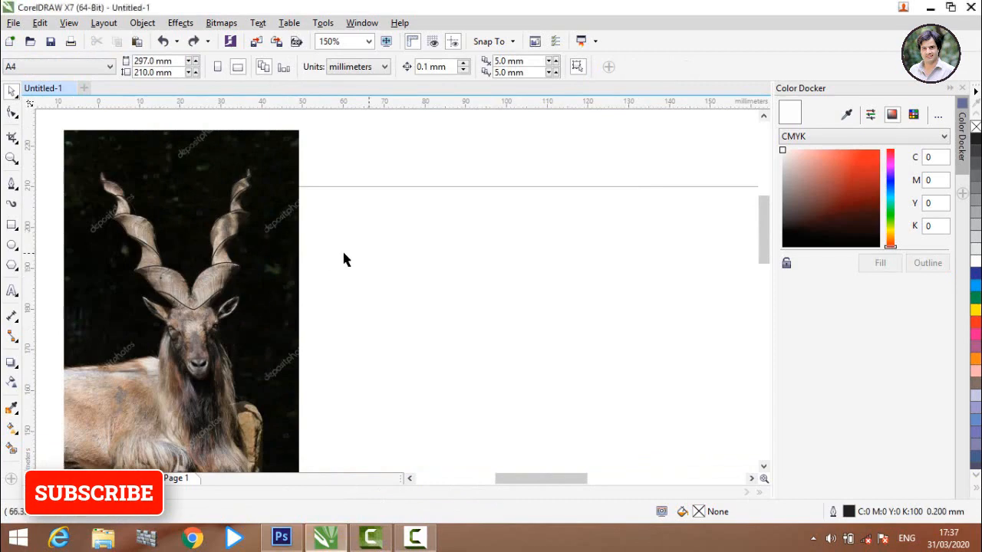
{"action": "scroll", "coordinate": [159, 258], "scroll_direction": "up", "scroll_amount": 1}
{"action": "scroll", "coordinate": [159, 259], "scroll_direction": "down", "scroll_amount": 1}
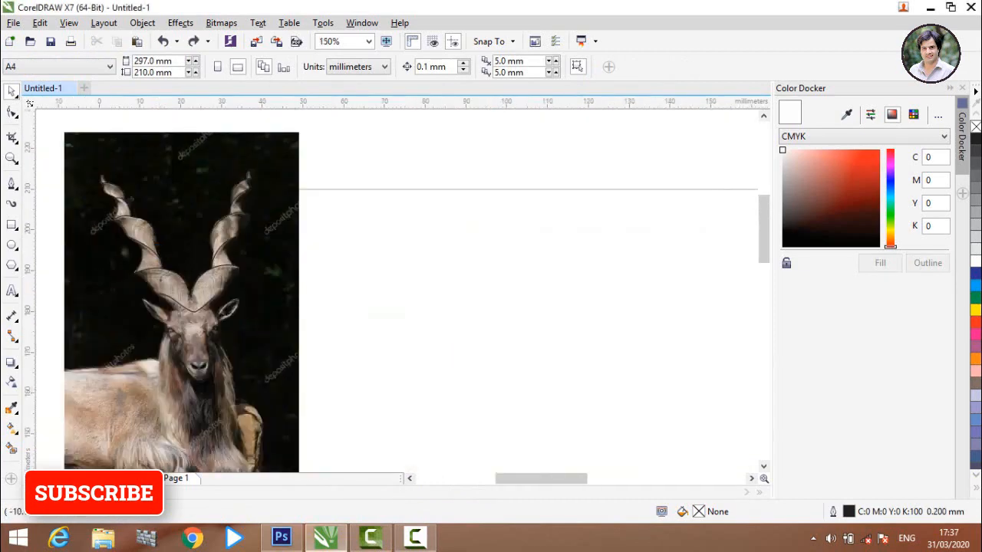
{"action": "left_click", "coordinate": [12, 449]}
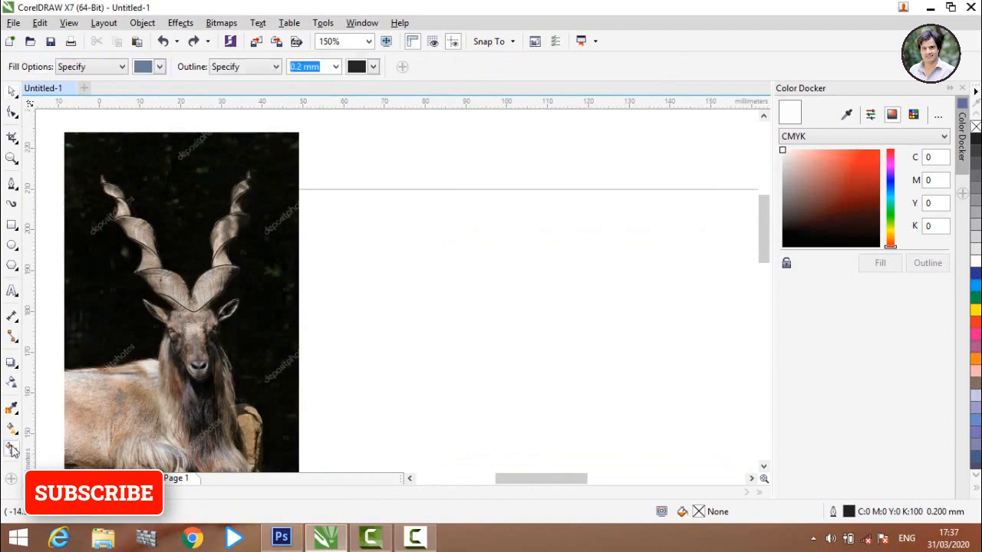
{"action": "left_click", "coordinate": [202, 296]}
{"action": "scroll", "coordinate": [129, 254], "scroll_direction": "up", "scroll_amount": 2}
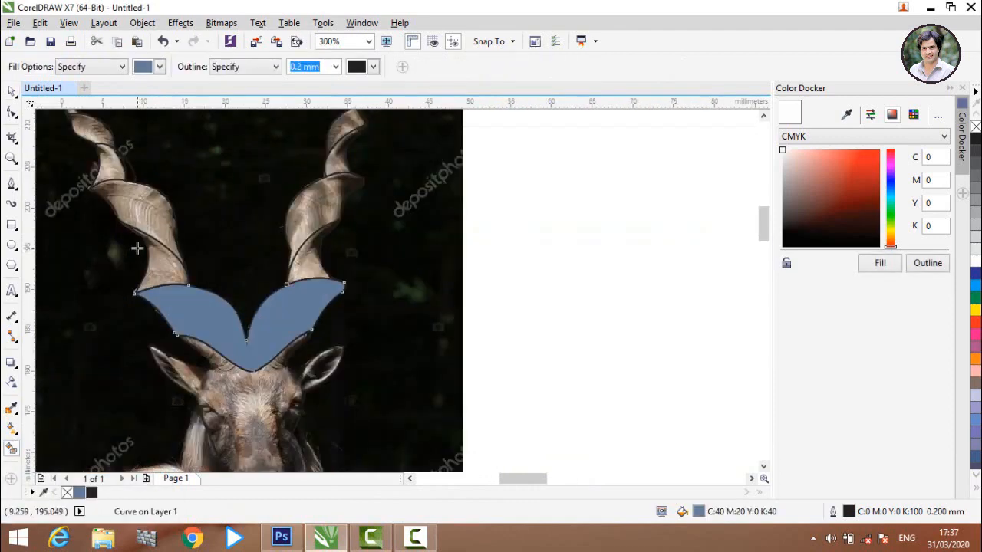
- Fill the remaining sections of the left horn with Smart Fill, working from above the base up to the tip
{"action": "scroll", "coordinate": [135, 247], "scroll_direction": "down", "scroll_amount": 2}
{"action": "scroll", "coordinate": [176, 299], "scroll_direction": "up", "scroll_amount": 2}
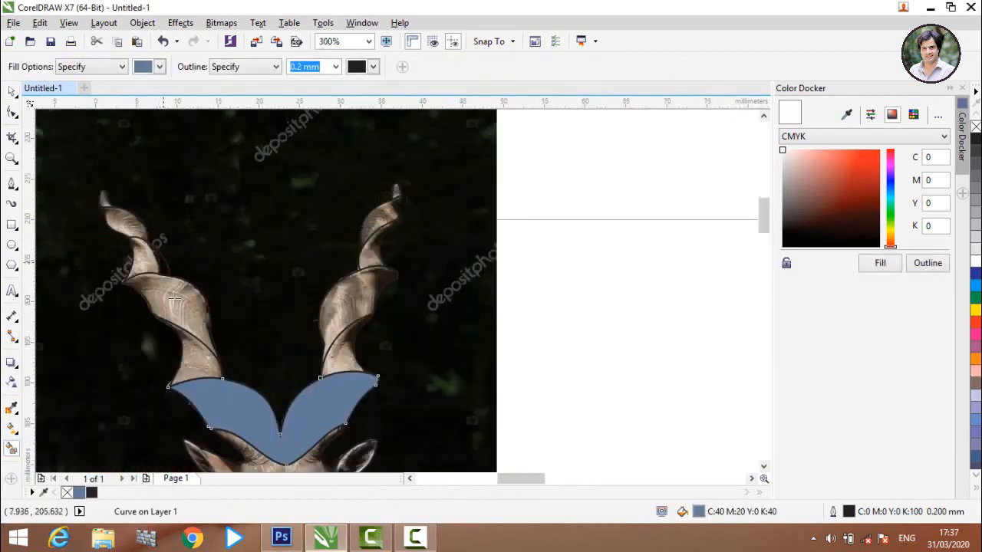
{"action": "left_click", "coordinate": [201, 362]}
{"action": "left_click", "coordinate": [191, 308]}
{"action": "left_click", "coordinate": [147, 255]}
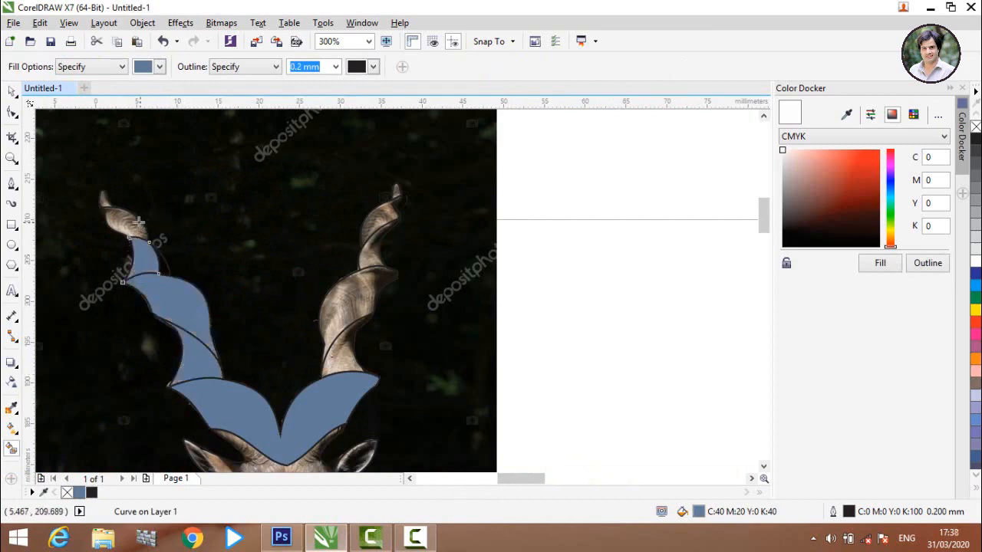
{"action": "left_click", "coordinate": [129, 224]}
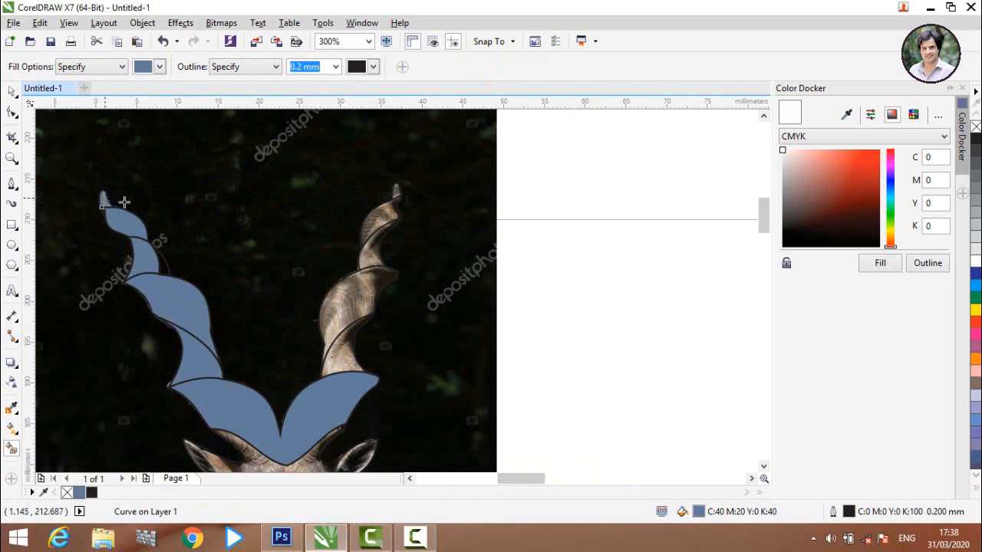
- Fill the right horn's sections above the base with Smart Fill
{"action": "left_click", "coordinate": [384, 217]}
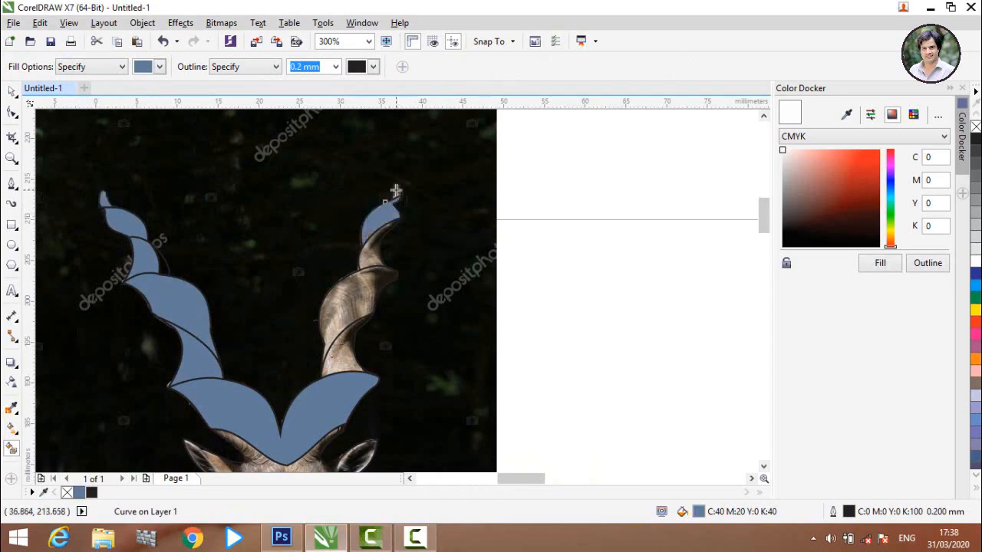
{"action": "left_click", "coordinate": [363, 302]}
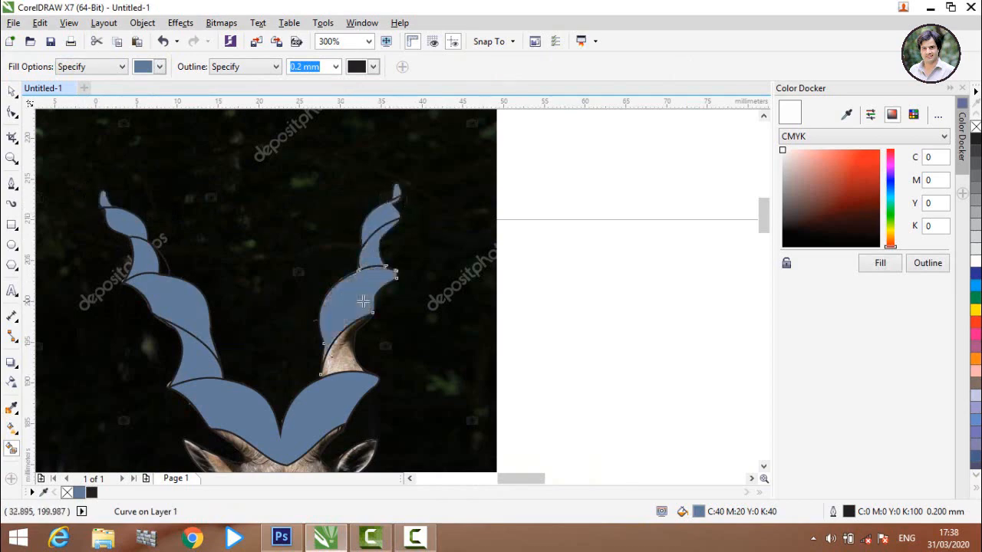
{"action": "left_click", "coordinate": [351, 363]}
- Try to fill the goat's face and ears outline with Smart Fill
{"action": "scroll", "coordinate": [250, 330], "scroll_direction": "down", "scroll_amount": 1}
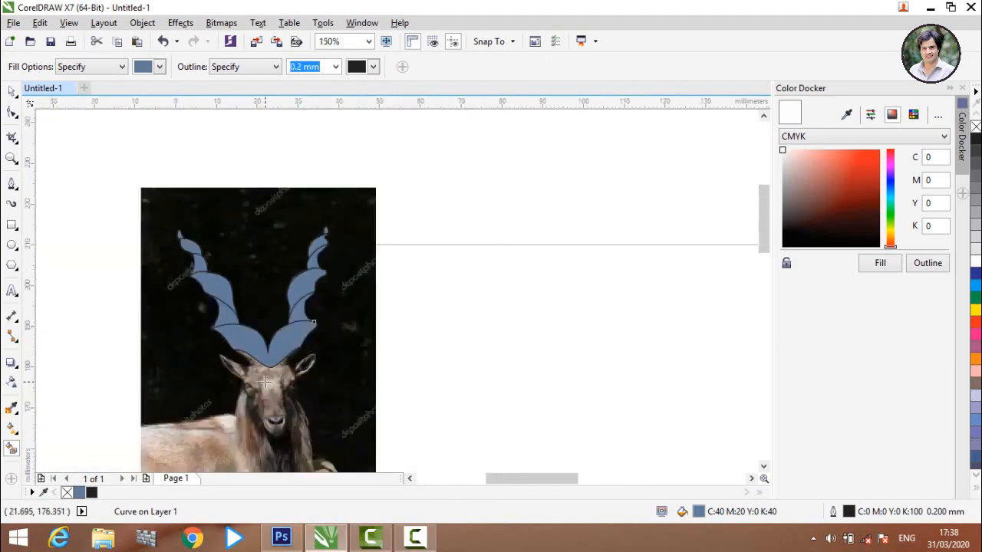
{"action": "scroll", "coordinate": [263, 381], "scroll_direction": "up", "scroll_amount": 1}
{"action": "left_click", "coordinate": [257, 348]}
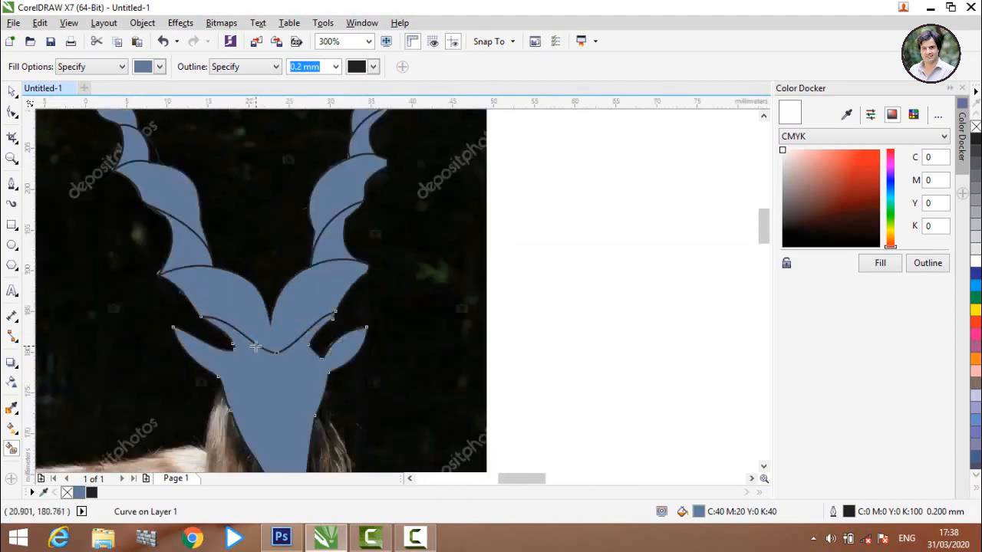
{"action": "key", "text": "ctrl+z"}
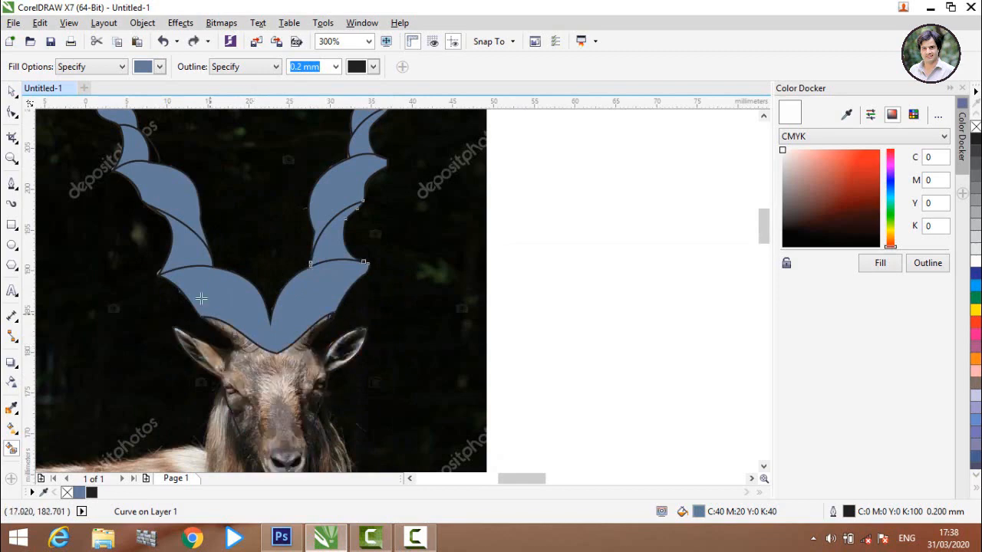
- Select the goat photo and move it to the right, clear of the traced artwork
{"action": "left_click", "coordinate": [11, 91]}
{"action": "left_click", "coordinate": [479, 345]}
{"action": "scroll", "coordinate": [283, 392], "scroll_direction": "down", "scroll_amount": 1}
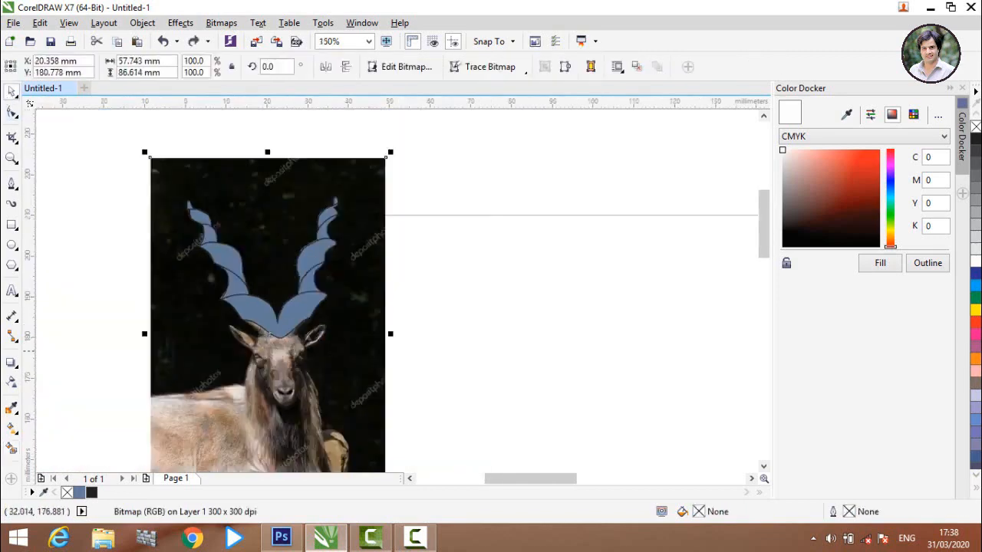
{"action": "left_click_drag", "start_coordinate": [410, 349], "coordinate": [620, 344]}
{"action": "left_click", "coordinate": [376, 328]}
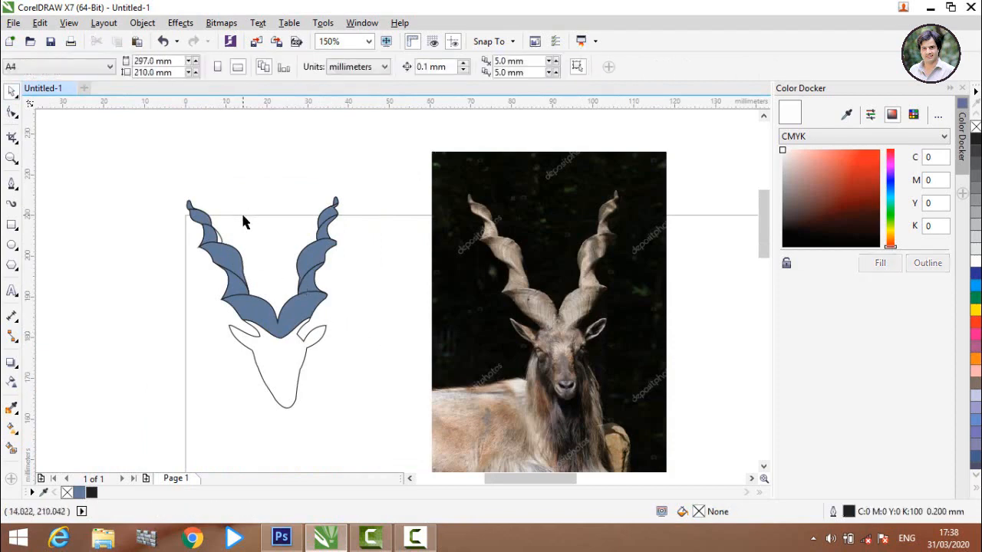
- Apply a linear fountain fill to the horns' shared base section, running diagonally from its lower left to its upper right
{"action": "scroll", "coordinate": [242, 222], "scroll_direction": "up", "scroll_amount": 1}
{"action": "scroll", "coordinate": [242, 222], "scroll_direction": "down", "scroll_amount": 1}
{"action": "scroll", "coordinate": [391, 369], "scroll_direction": "up", "scroll_amount": 1}
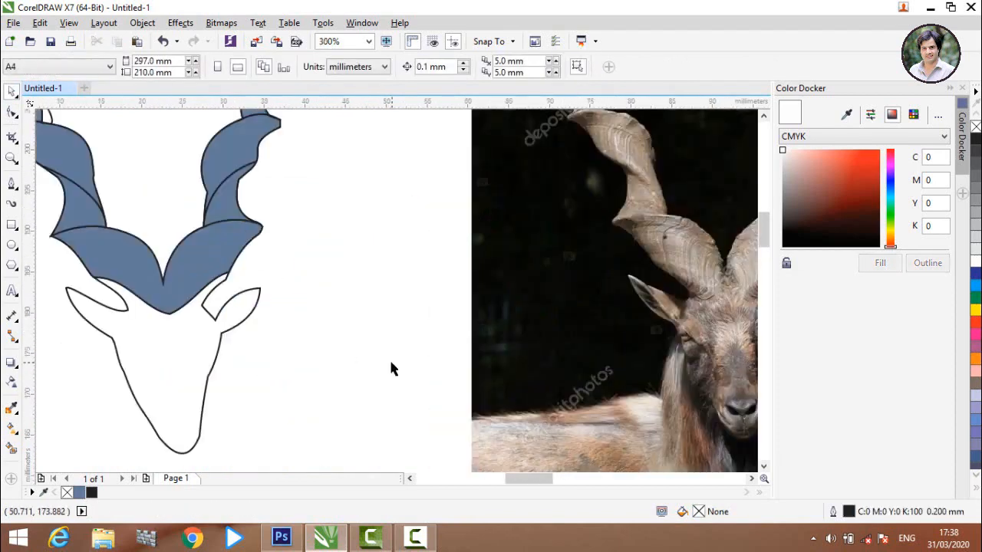
{"action": "left_click", "coordinate": [228, 279]}
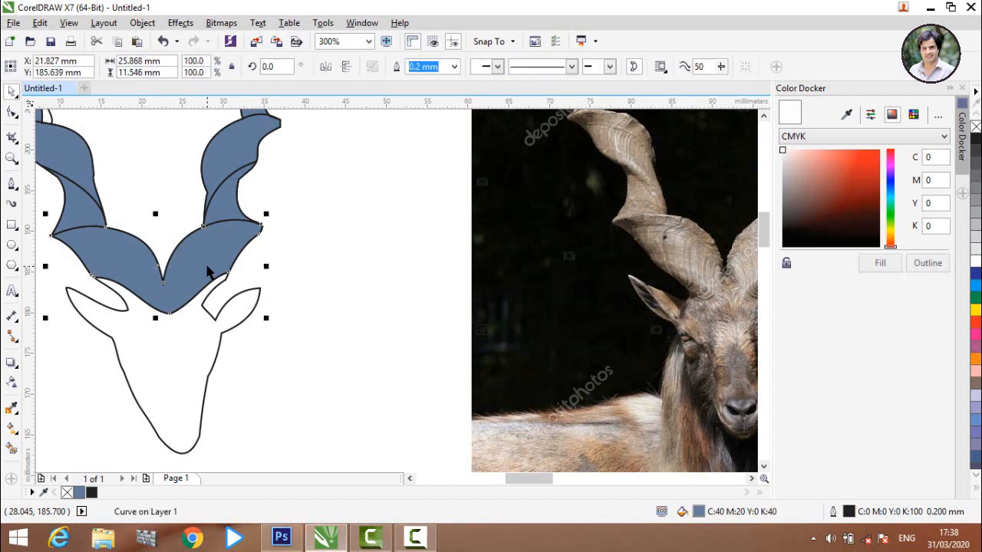
{"action": "left_click", "coordinate": [11, 430]}
{"action": "left_click_drag", "start_coordinate": [98, 357], "coordinate": [286, 210]}
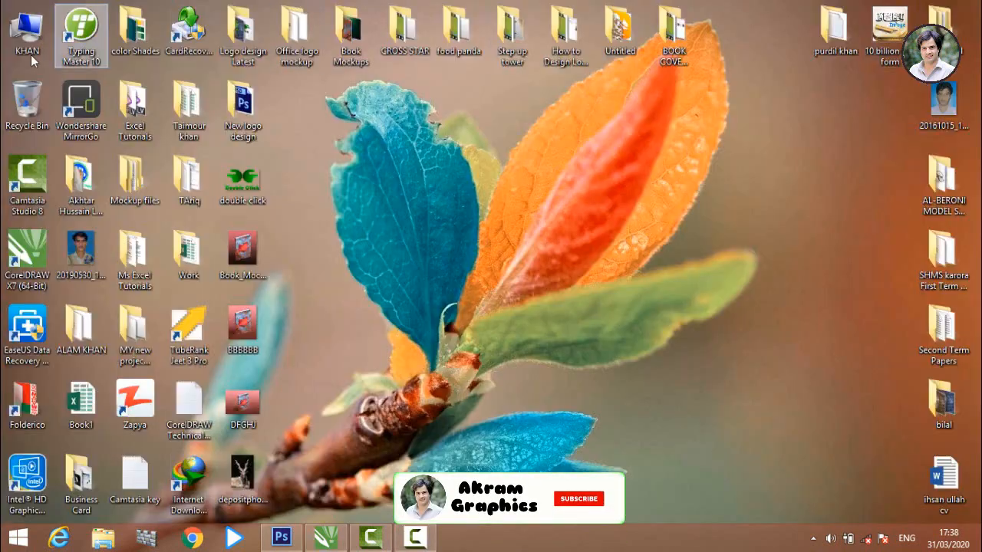
- Open the desktop's color Shades folder and bring the brown cc (2) palette image into the CorelDRAW drawing
{"action": "double_click", "coordinate": [140, 47]}
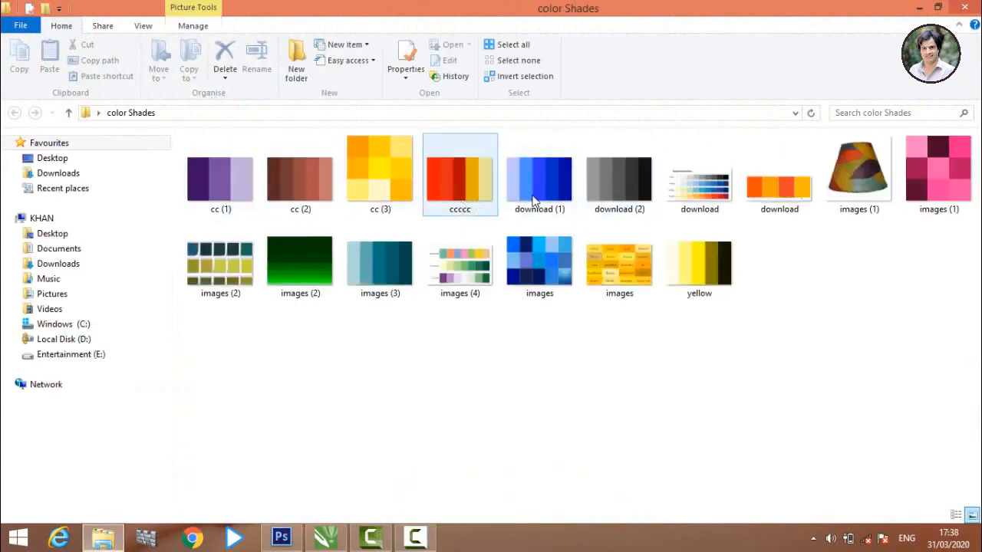
{"action": "left_click", "coordinate": [374, 190]}
{"action": "left_click", "coordinate": [300, 179]}
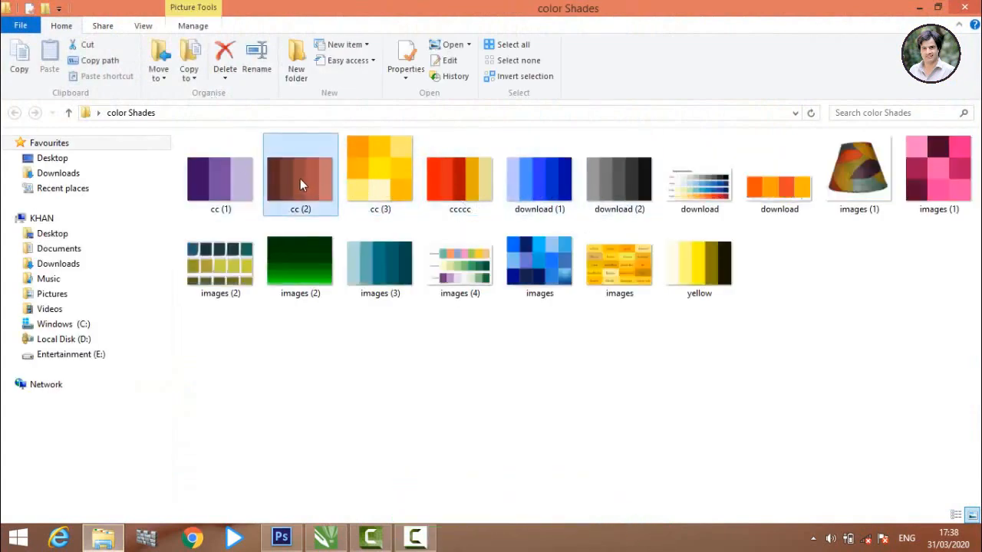
{"action": "left_click_drag", "start_coordinate": [300, 186], "coordinate": [341, 317]}
- Scale the palette image to 50% and place it beside the traced horns
{"action": "scroll", "coordinate": [340, 311], "scroll_direction": "down", "scroll_amount": 3}
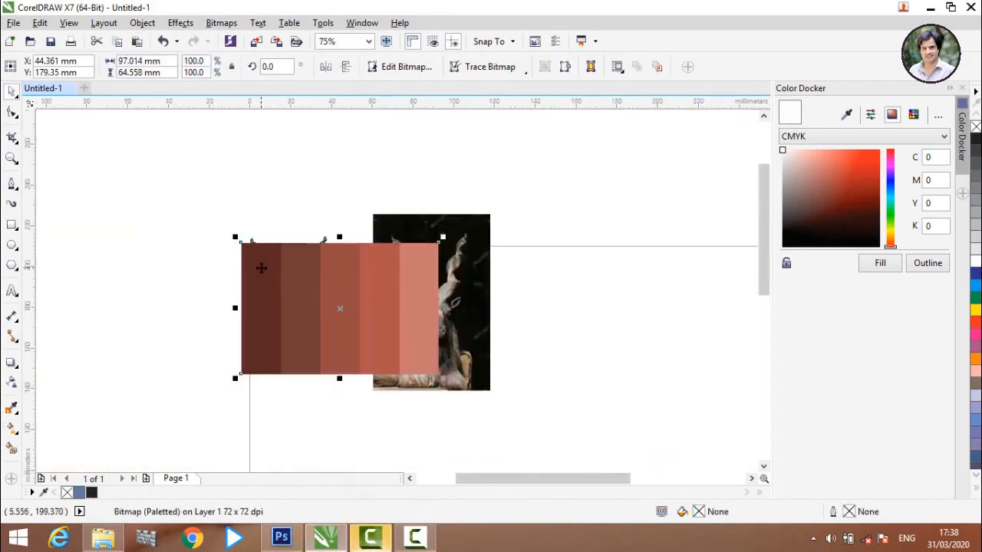
{"action": "left_click_drag", "start_coordinate": [234, 238], "coordinate": [335, 305]}
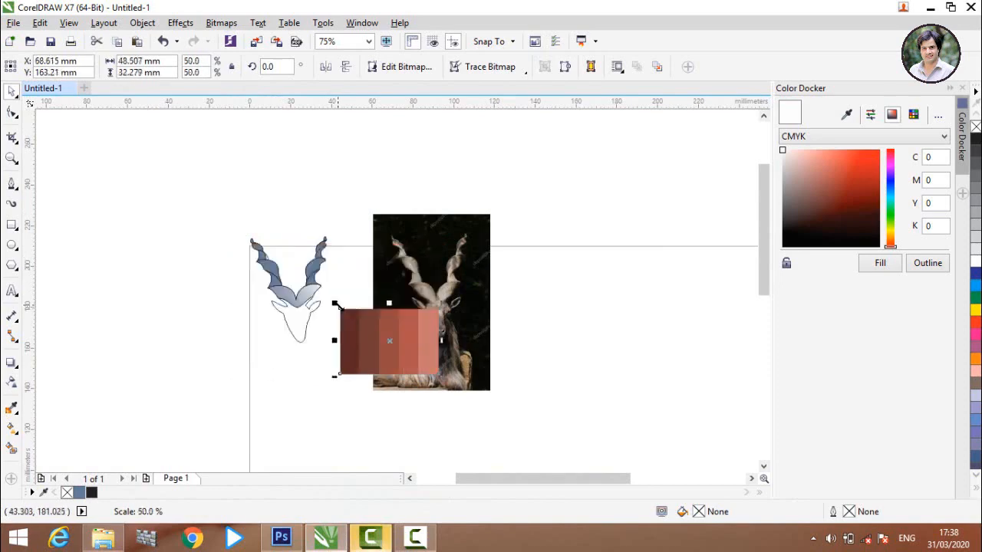
{"action": "left_click_drag", "start_coordinate": [377, 342], "coordinate": [377, 284]}
- Move the start node of the horn base's fountain fill upward and set its color to #562424, sampled from the palette's darkest swatch
{"action": "scroll", "coordinate": [244, 321], "scroll_direction": "up", "scroll_amount": 3}
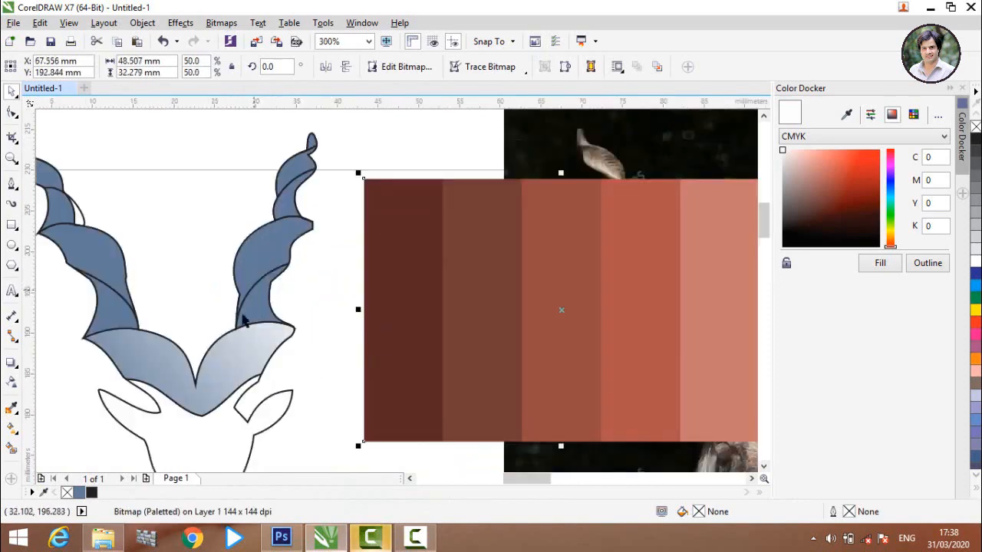
{"action": "left_click", "coordinate": [247, 359]}
{"action": "left_click", "coordinate": [12, 428]}
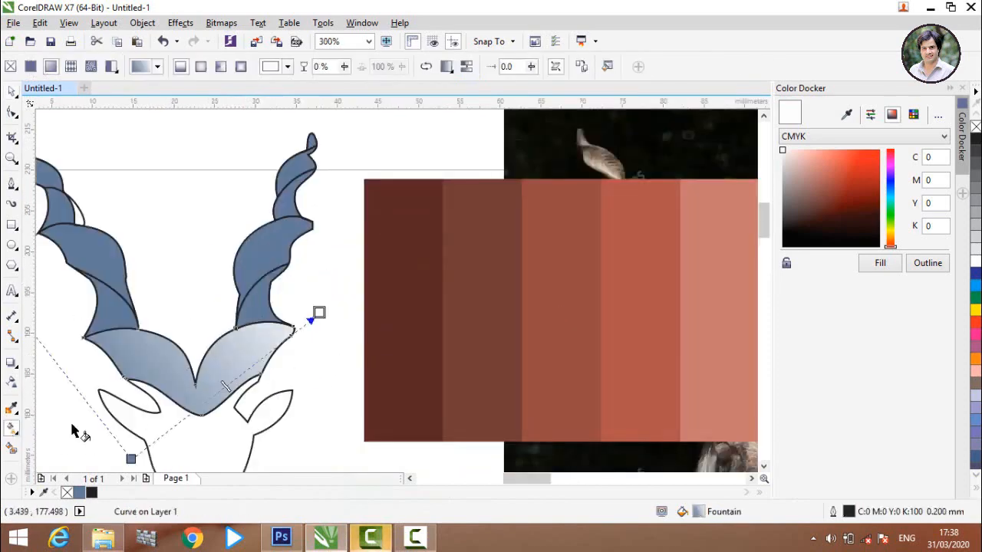
{"action": "left_click_drag", "start_coordinate": [132, 459], "coordinate": [136, 397]}
{"action": "left_click", "coordinate": [133, 419]}
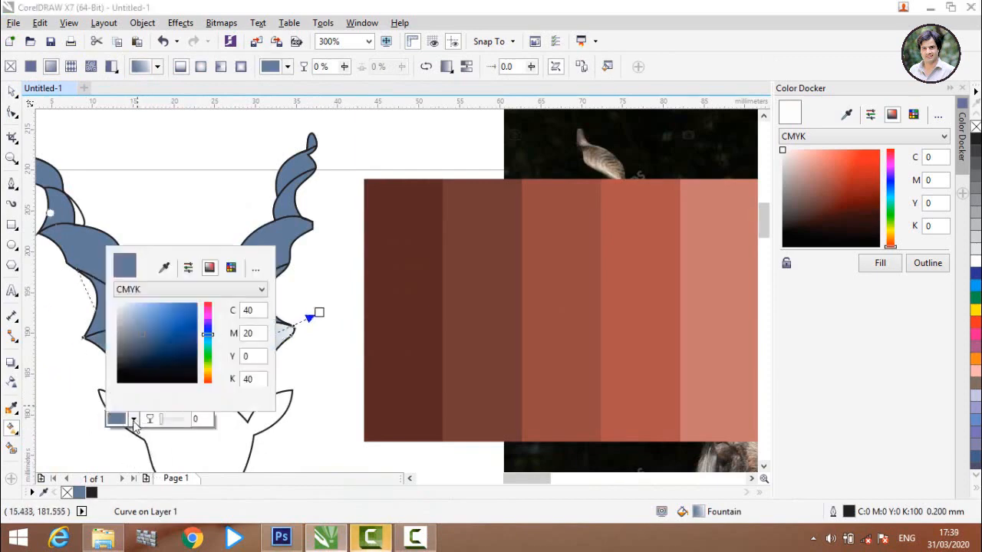
{"action": "left_click", "coordinate": [163, 267]}
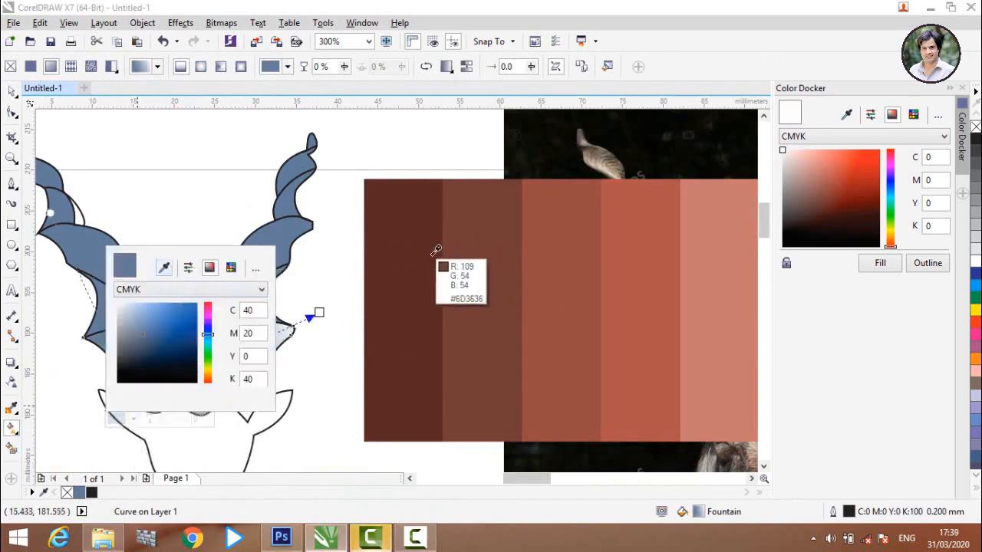
{"action": "left_click", "coordinate": [432, 258]}
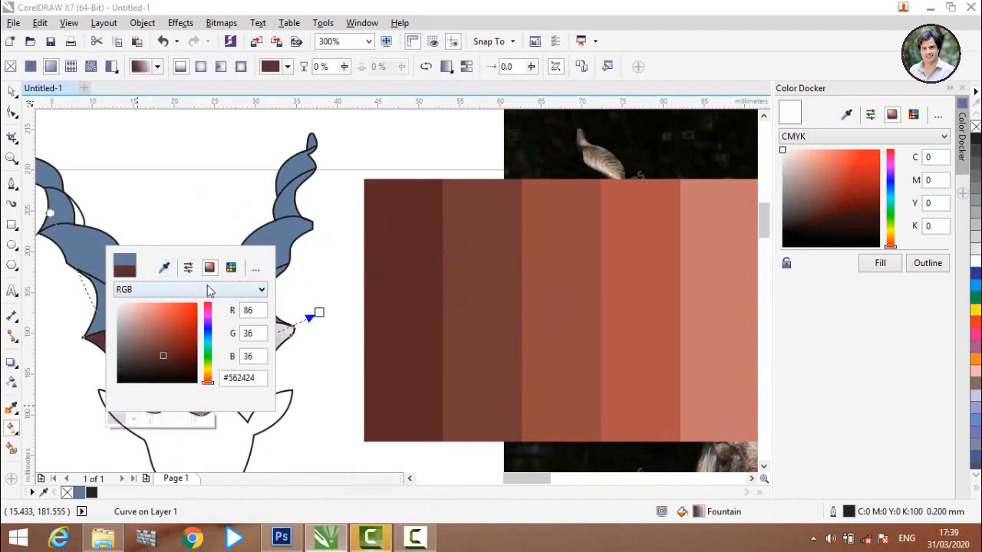
- Set the end color of the horn base's fountain fill to #A94C4C, sampled from the palette's fourth swatch
{"action": "left_click", "coordinate": [316, 315]}
{"action": "left_click", "coordinate": [317, 314]}
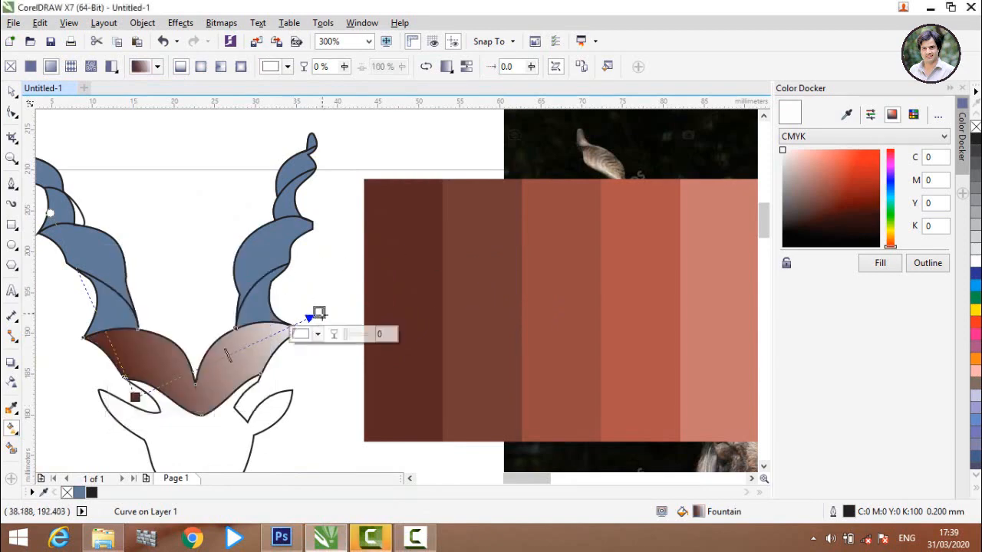
{"action": "left_click", "coordinate": [318, 340]}
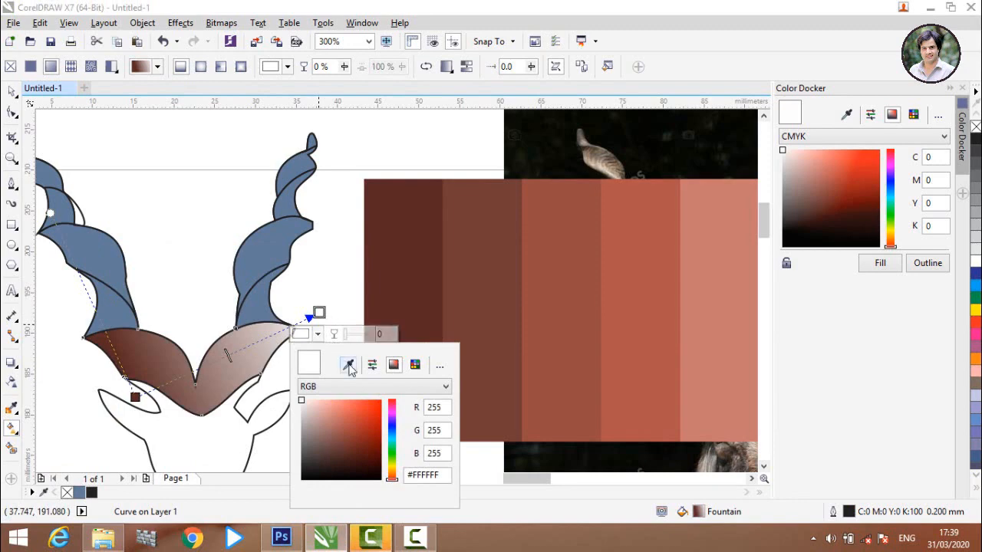
{"action": "left_click", "coordinate": [348, 365]}
{"action": "left_click", "coordinate": [664, 314]}
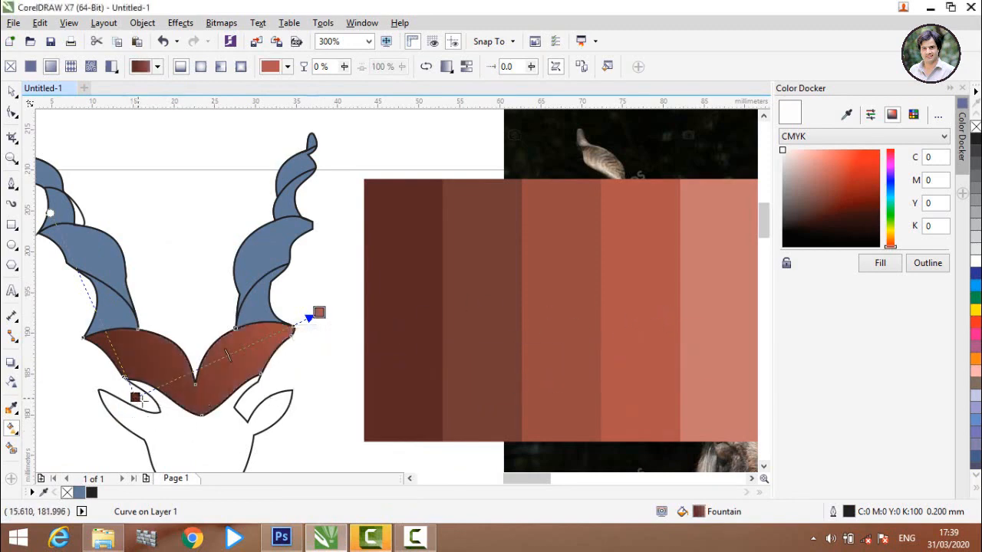
- Reposition both fountain fill nodes so the gradient runs vertically from just below the horn base's point to between the horns
{"action": "left_click_drag", "start_coordinate": [132, 395], "coordinate": [191, 440]}
{"action": "left_click_drag", "start_coordinate": [319, 313], "coordinate": [200, 289]}
{"action": "left_click_drag", "start_coordinate": [192, 440], "coordinate": [204, 428]}
- Lighten the end color of the horn base's fountain fill to a pale pink
{"action": "left_click", "coordinate": [200, 290]}
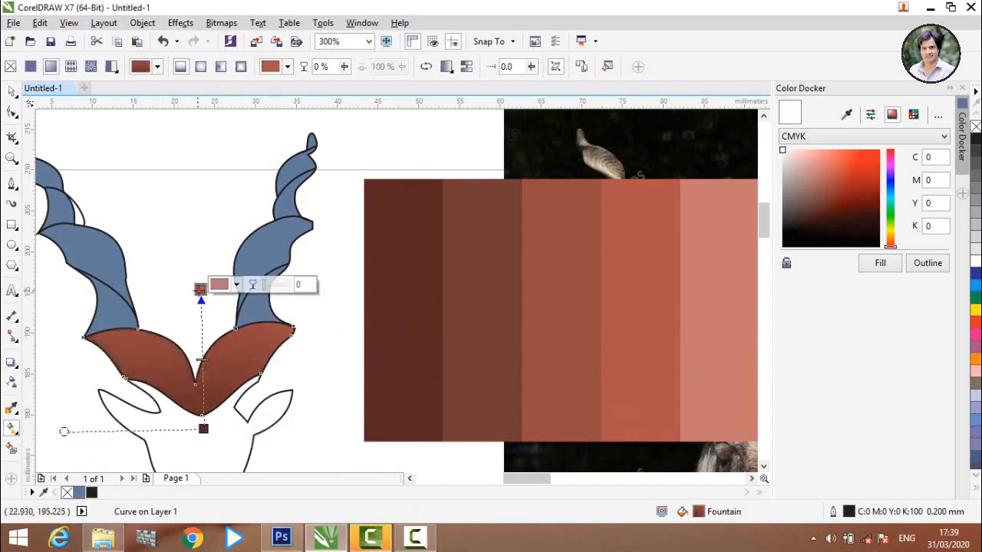
{"action": "left_click", "coordinate": [236, 285]}
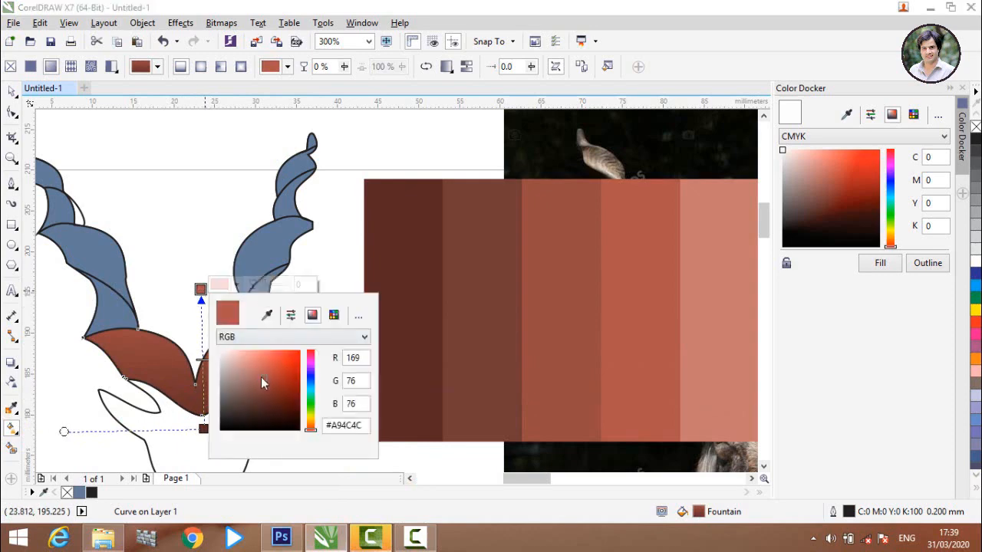
{"action": "left_click_drag", "start_coordinate": [261, 377], "coordinate": [248, 353]}
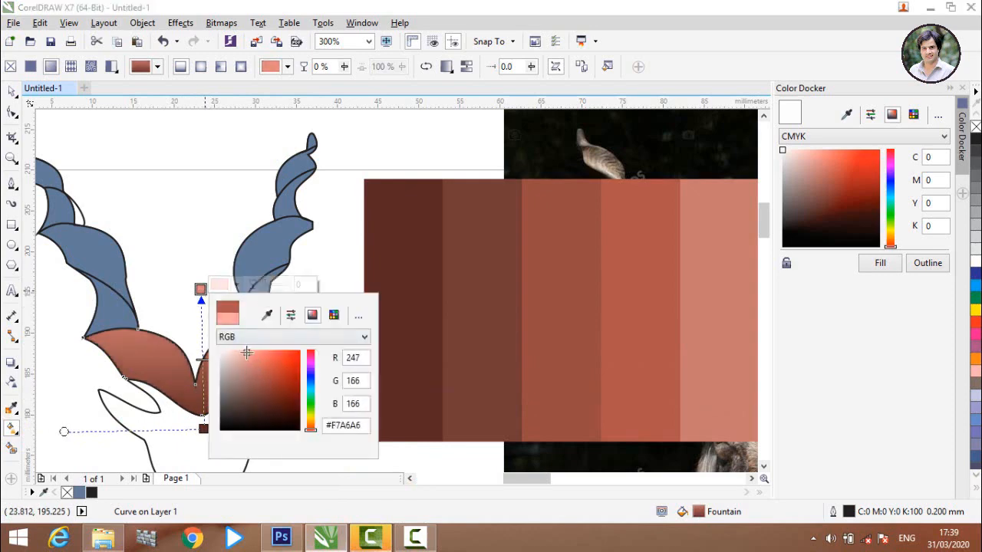
{"action": "left_click", "coordinate": [238, 366]}
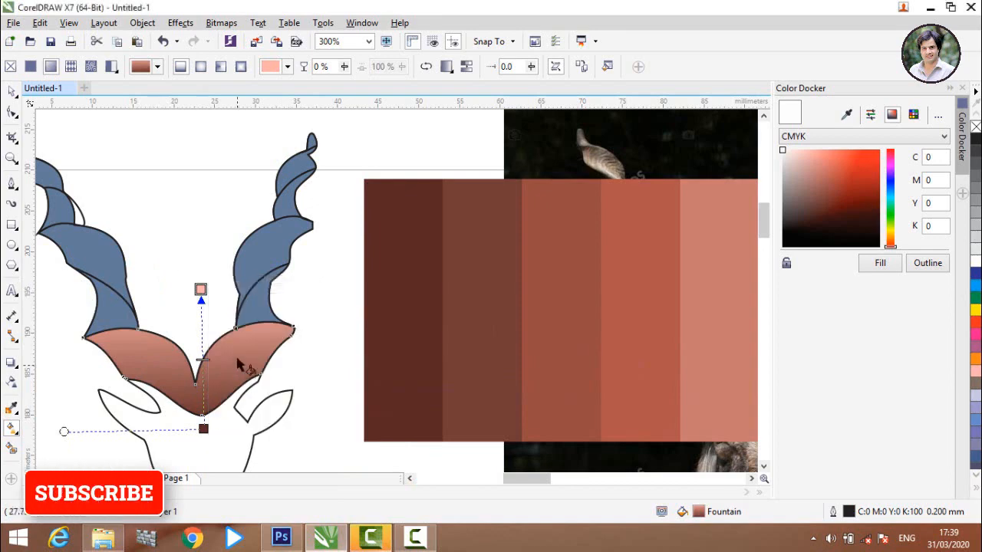
- Give the lowest section of the left horn a fountain fill and copy the horn base's brown-to-pink fill onto it
{"action": "left_click", "coordinate": [119, 319]}
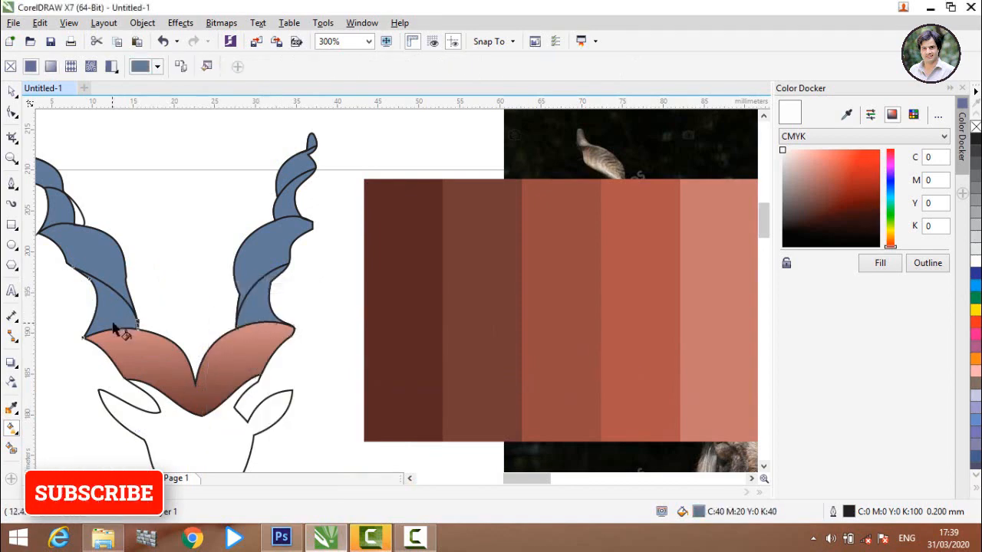
{"action": "left_click_drag", "start_coordinate": [113, 328], "coordinate": [142, 256]}
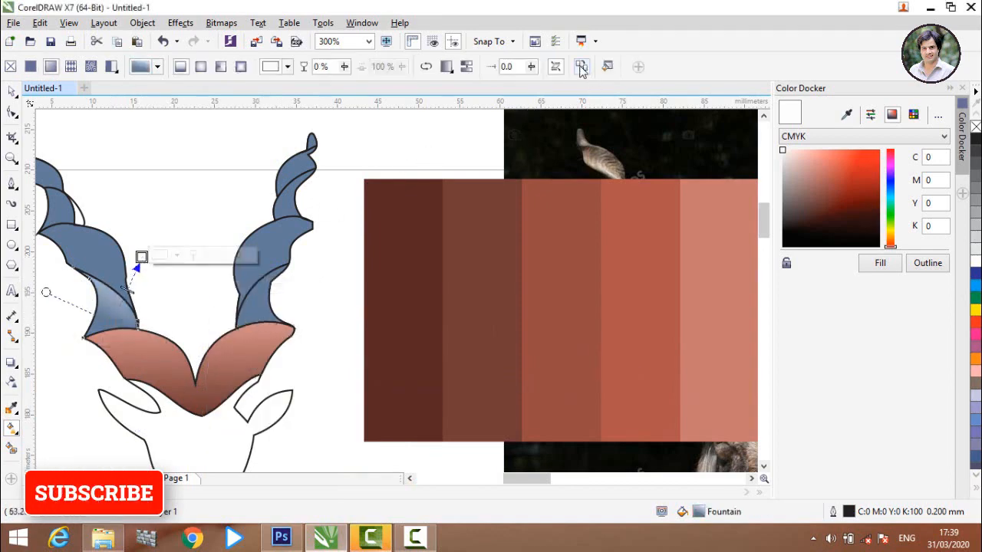
{"action": "left_click", "coordinate": [581, 68]}
{"action": "left_click", "coordinate": [227, 366]}
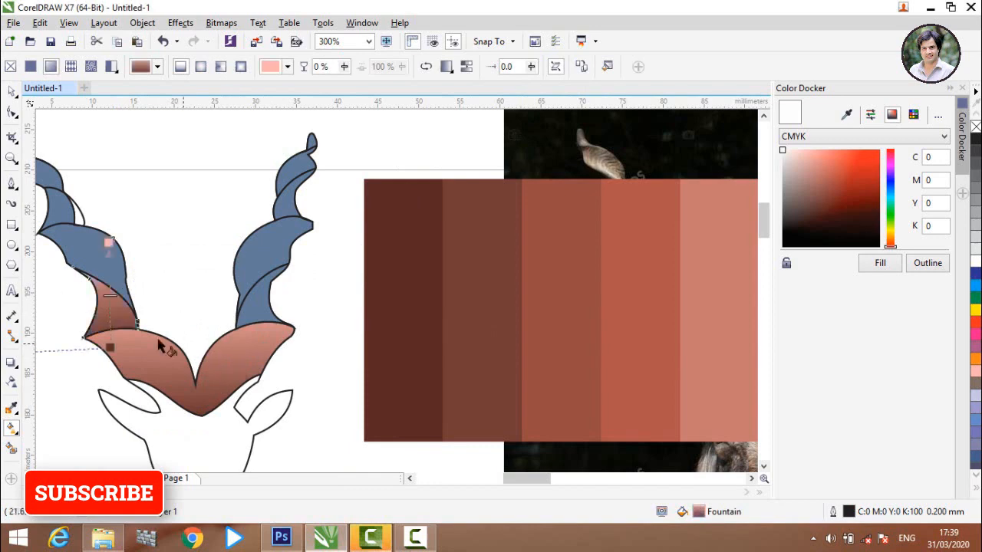
- Give the large second section of the left horn a fountain fill copied from the horn base
{"action": "left_click", "coordinate": [93, 261]}
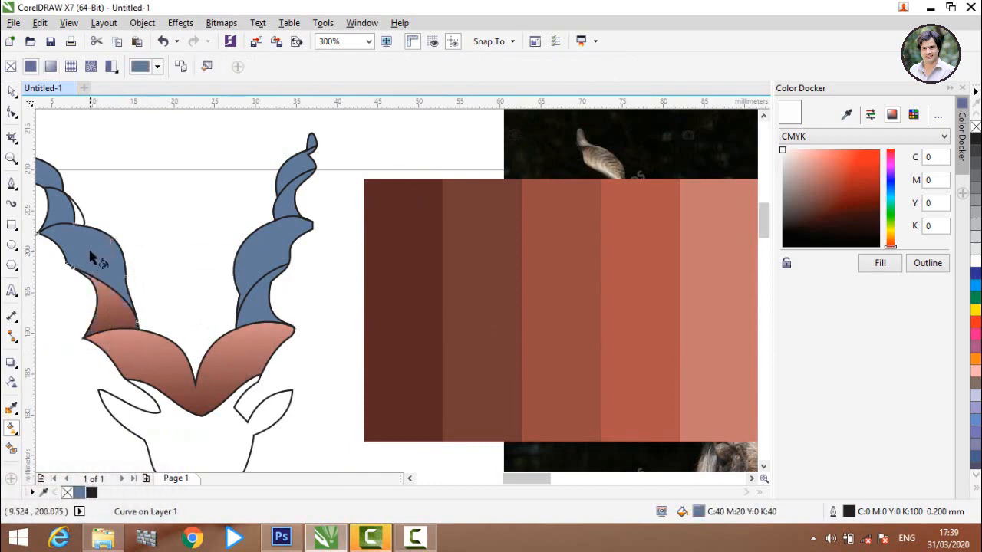
{"action": "left_click_drag", "start_coordinate": [139, 201], "coordinate": [118, 222]}
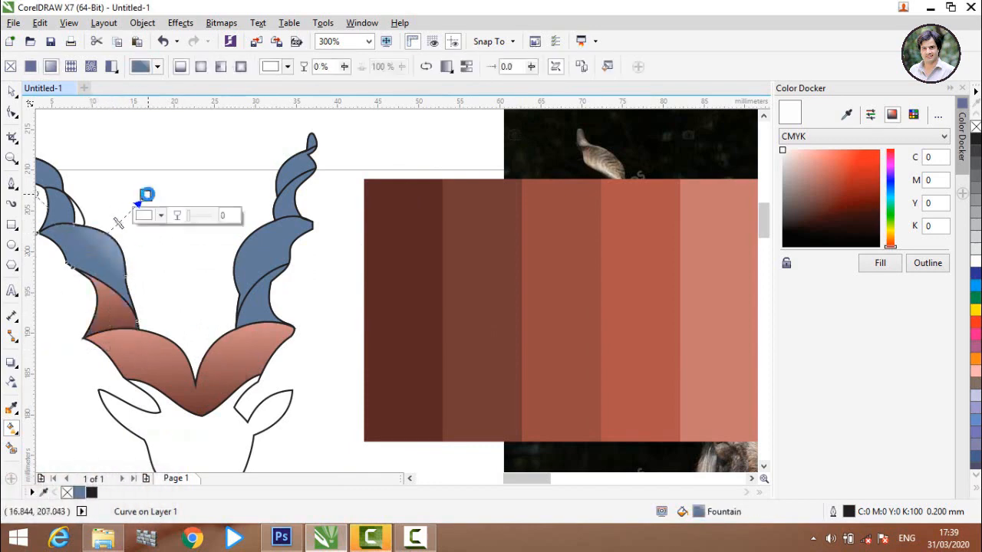
{"action": "left_click", "coordinate": [580, 68]}
{"action": "left_click", "coordinate": [204, 373]}
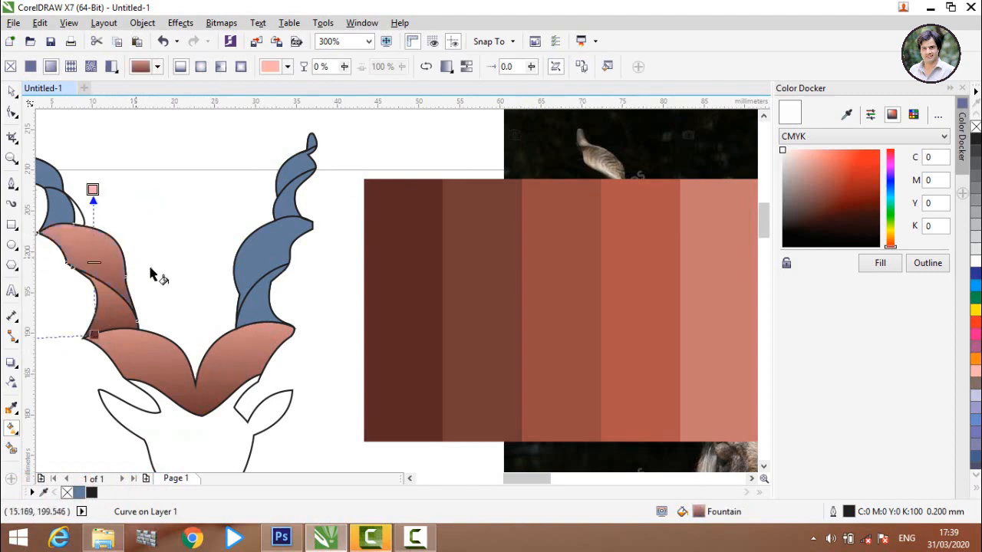
- Apply a fountain fill to the left horn's third section and copy the brown-to-pink fill of the section below it
{"action": "scroll", "coordinate": [151, 274], "scroll_direction": "down", "scroll_amount": 3}
{"action": "scroll", "coordinate": [160, 281], "scroll_direction": "up", "scroll_amount": 3}
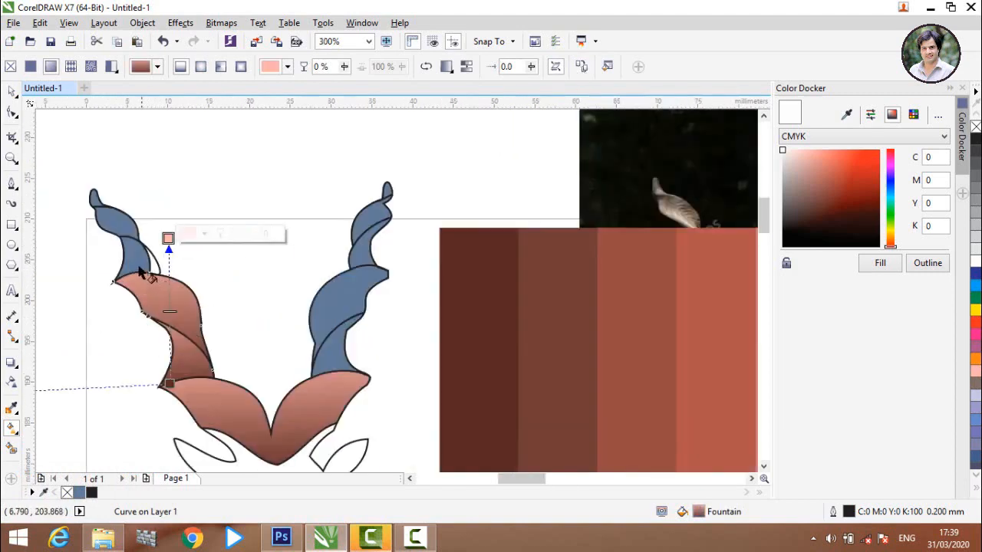
{"action": "key", "text": "ctrl+z"}
{"action": "left_click_drag", "start_coordinate": [71, 204], "coordinate": [185, 201]}
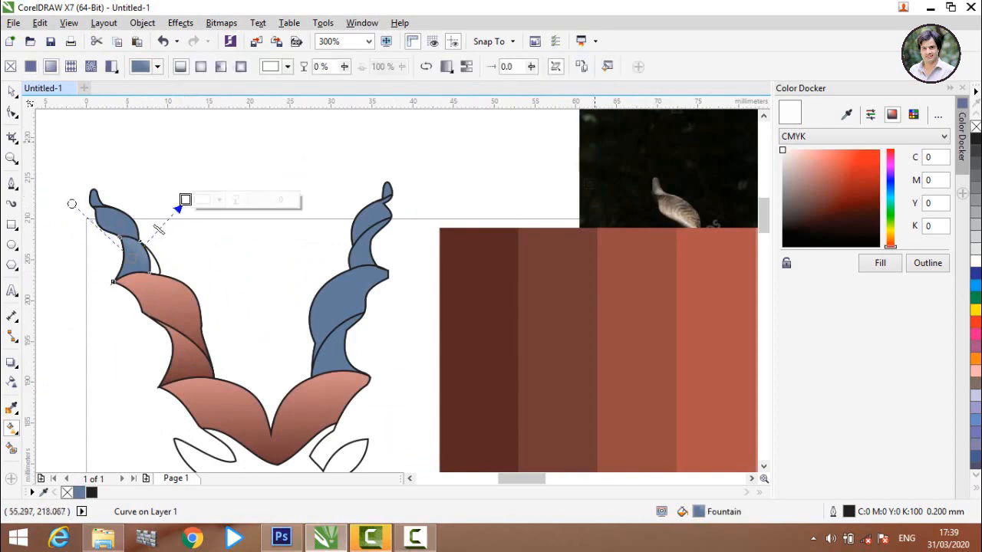
{"action": "left_click", "coordinate": [583, 68]}
{"action": "left_click", "coordinate": [165, 299]}
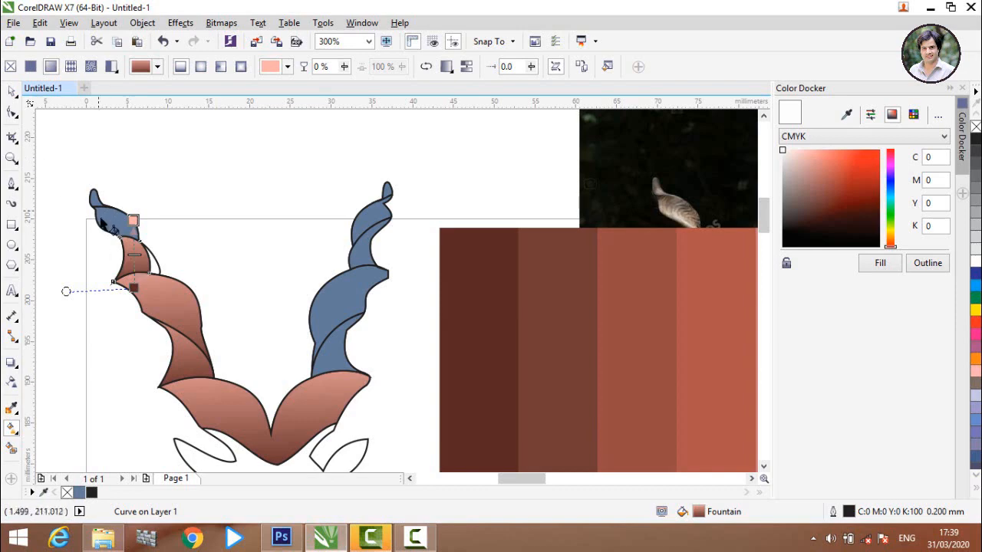
- Undo the accidental gradient change on the left horn's third section and copy the brown-to-pink fountain fill onto the fourth section
{"action": "left_click_drag", "start_coordinate": [118, 222], "coordinate": [120, 140]}
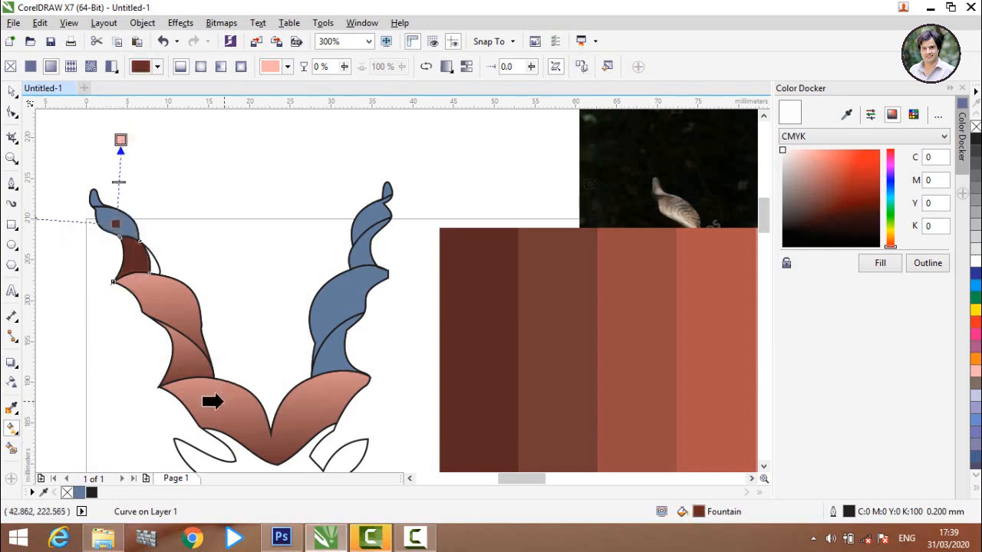
{"action": "key", "text": "ctrl+z"}
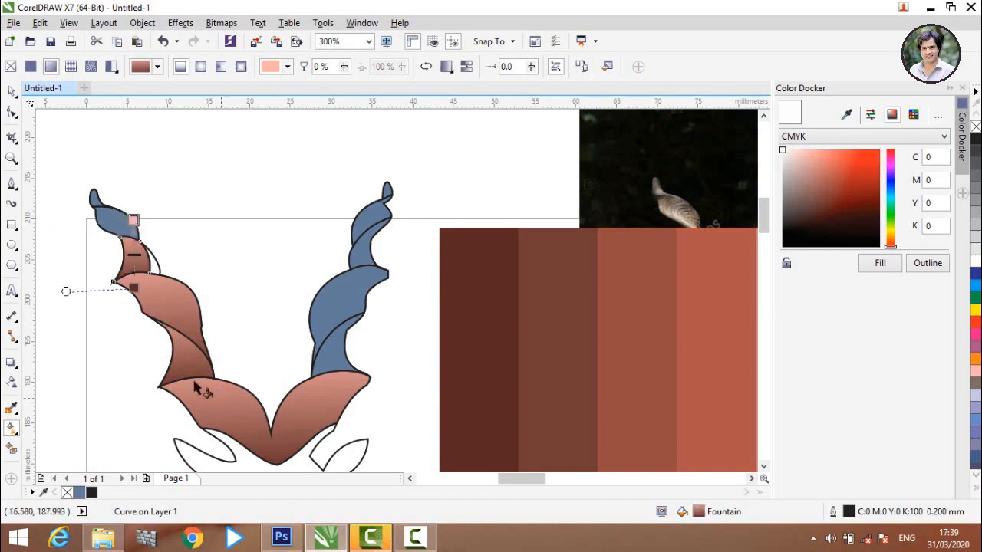
{"action": "left_click", "coordinate": [114, 228]}
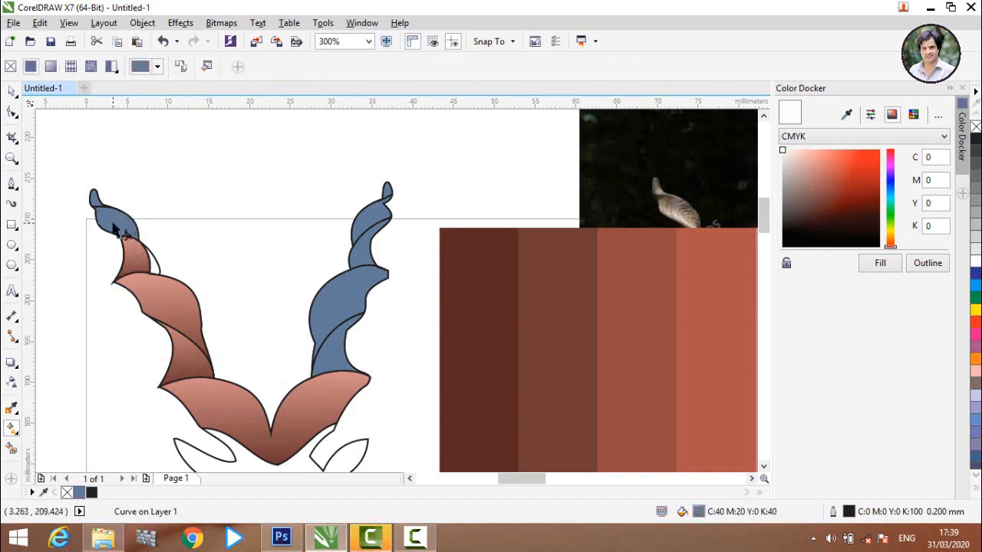
{"action": "left_click_drag", "start_coordinate": [114, 228], "coordinate": [150, 172]}
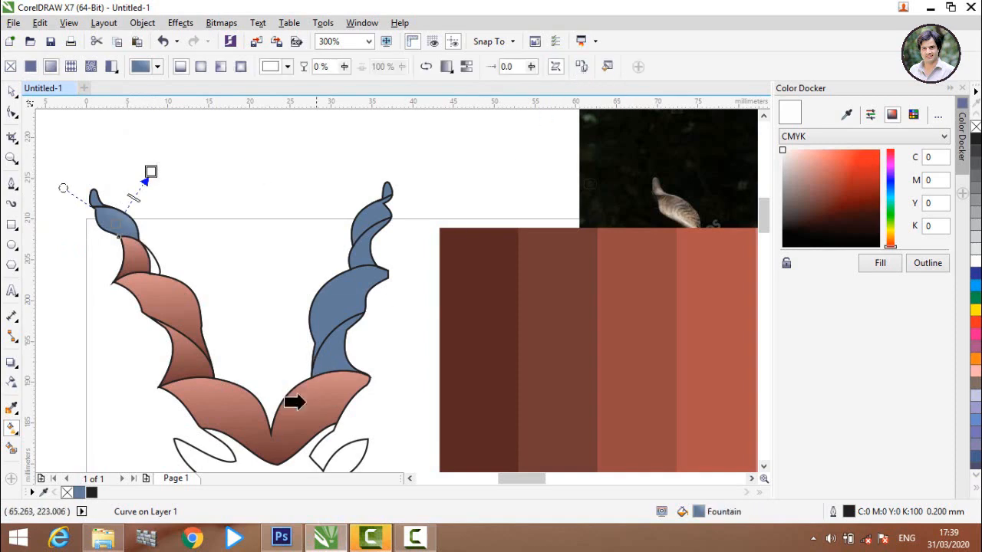
{"action": "left_click", "coordinate": [138, 259]}
- Fill the left horn's small tip with a fountain fill copied from the large brown-to-pink section below
{"action": "scroll", "coordinate": [89, 198], "scroll_direction": "up", "scroll_amount": 3}
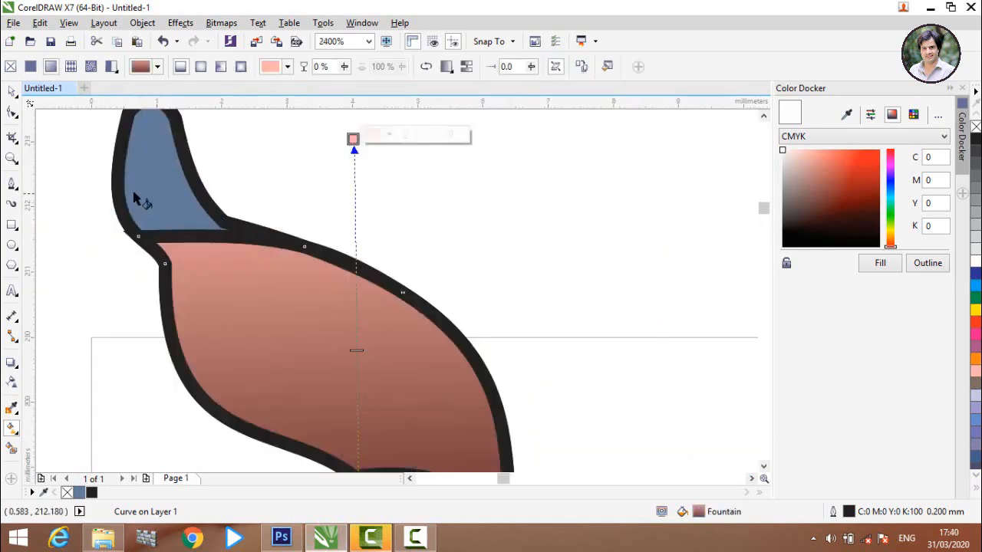
{"action": "scroll", "coordinate": [133, 198], "scroll_direction": "down", "scroll_amount": 2}
{"action": "left_click", "coordinate": [142, 219]}
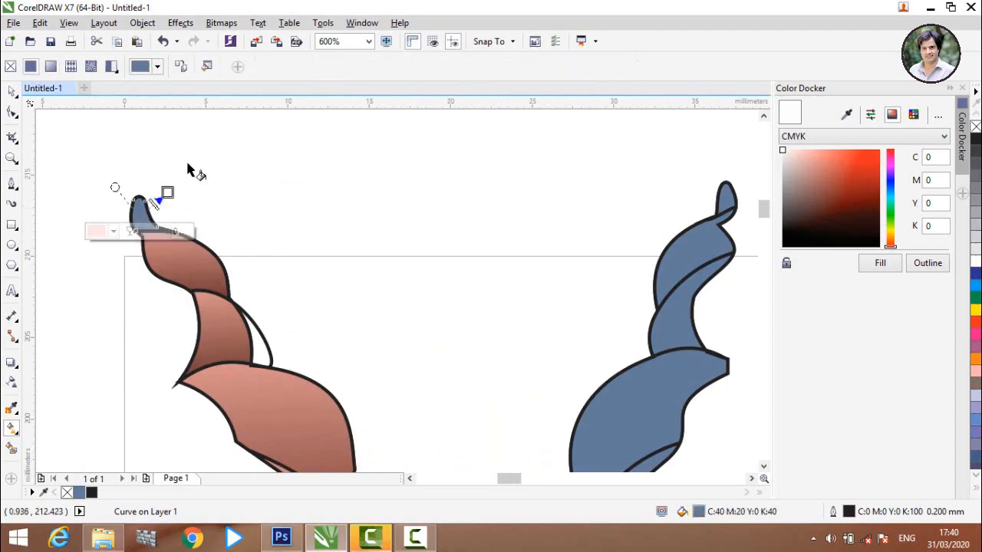
{"action": "left_click_drag", "start_coordinate": [187, 164], "coordinate": [200, 142]}
{"action": "left_click", "coordinate": [580, 67]}
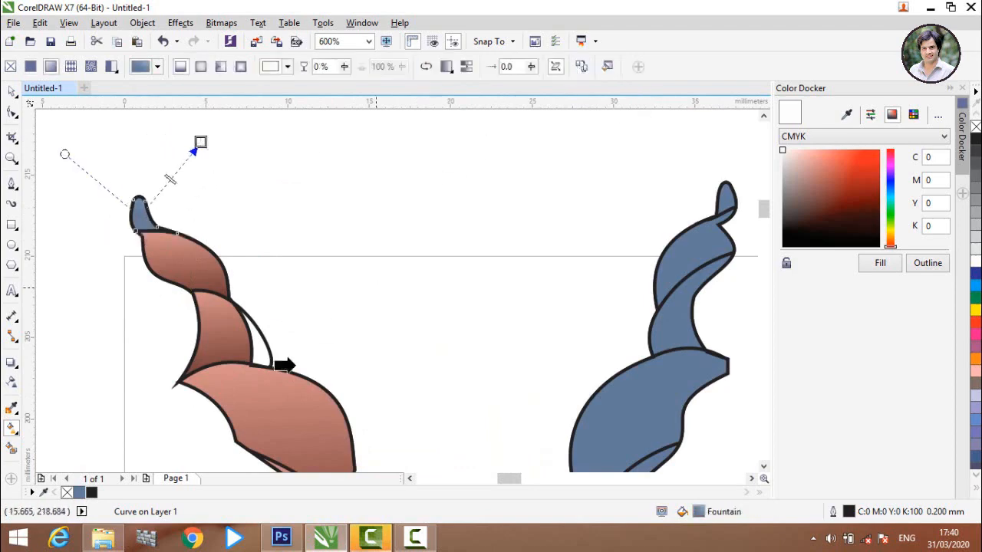
{"action": "left_click", "coordinate": [263, 402]}
- Give the lowest section of the right horn a fountain fill copied from the horn base
{"action": "scroll", "coordinate": [138, 338], "scroll_direction": "down", "scroll_amount": 2}
{"action": "scroll", "coordinate": [265, 418], "scroll_direction": "up", "scroll_amount": 1}
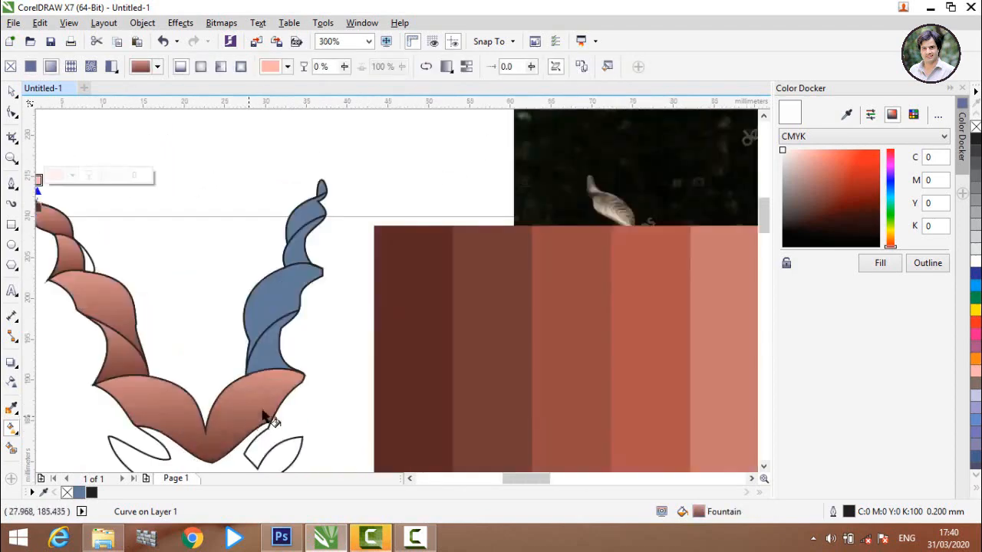
{"action": "left_click", "coordinate": [268, 345]}
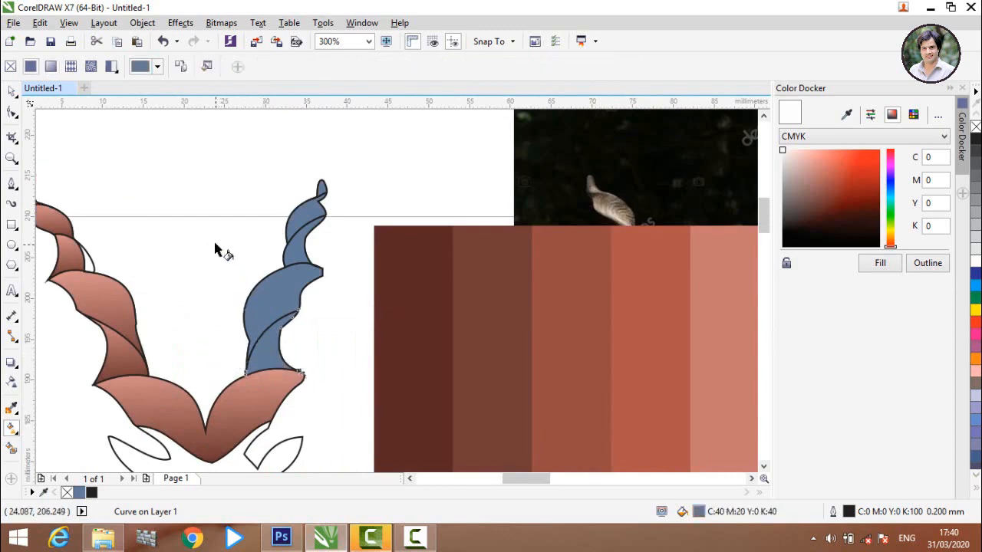
{"action": "left_click", "coordinate": [581, 68]}
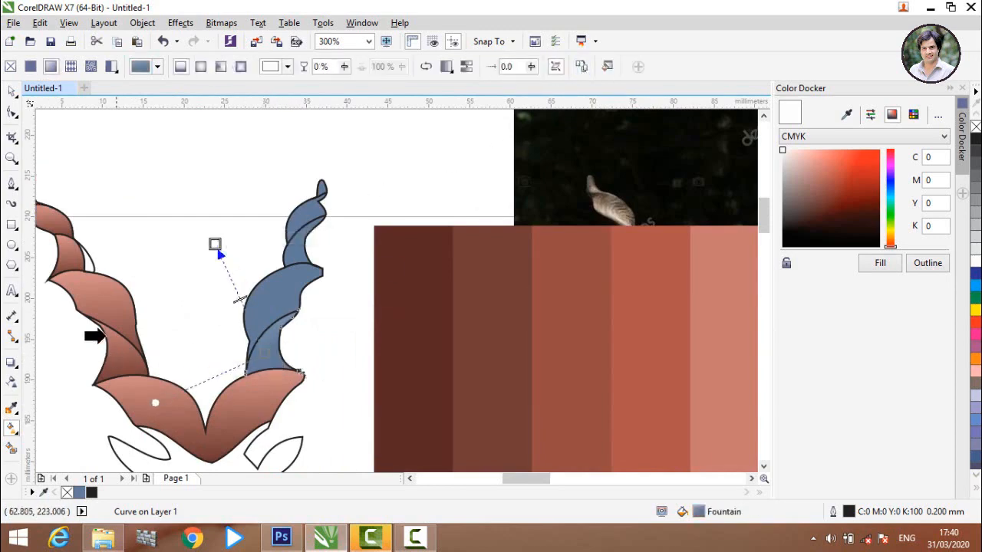
{"action": "left_click", "coordinate": [187, 434]}
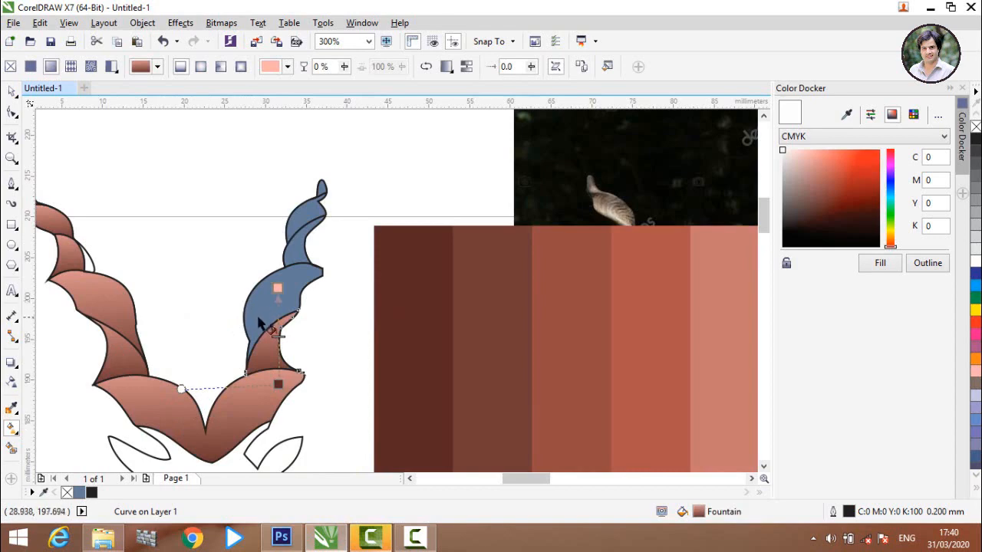
- Undo the accidental gradient change on the right horn's lowest section and copy the horn base's fountain fill onto the large second section
{"action": "left_click", "coordinate": [296, 220]}
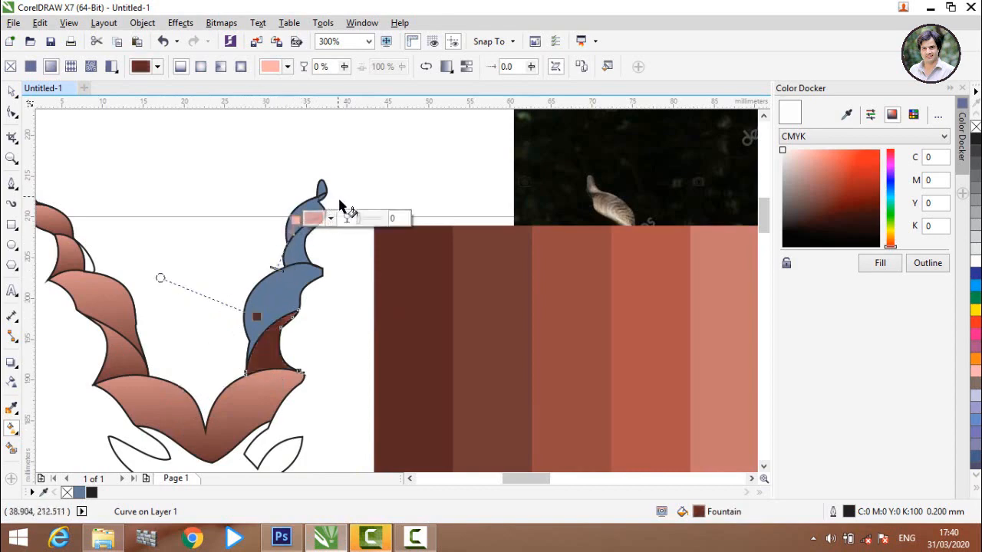
{"action": "left_click", "coordinate": [340, 208]}
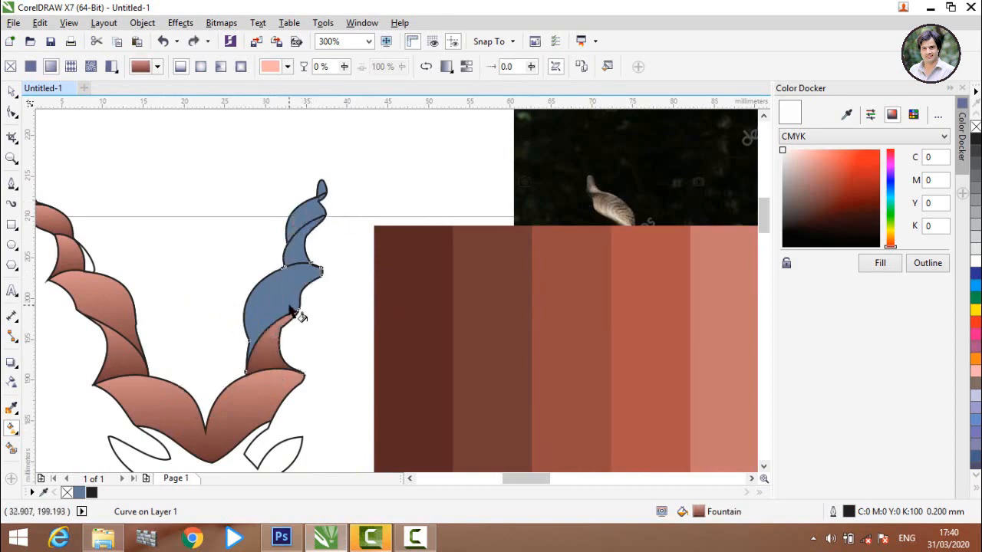
{"action": "left_click", "coordinate": [261, 310]}
{"action": "left_click_drag", "start_coordinate": [261, 310], "coordinate": [152, 252]}
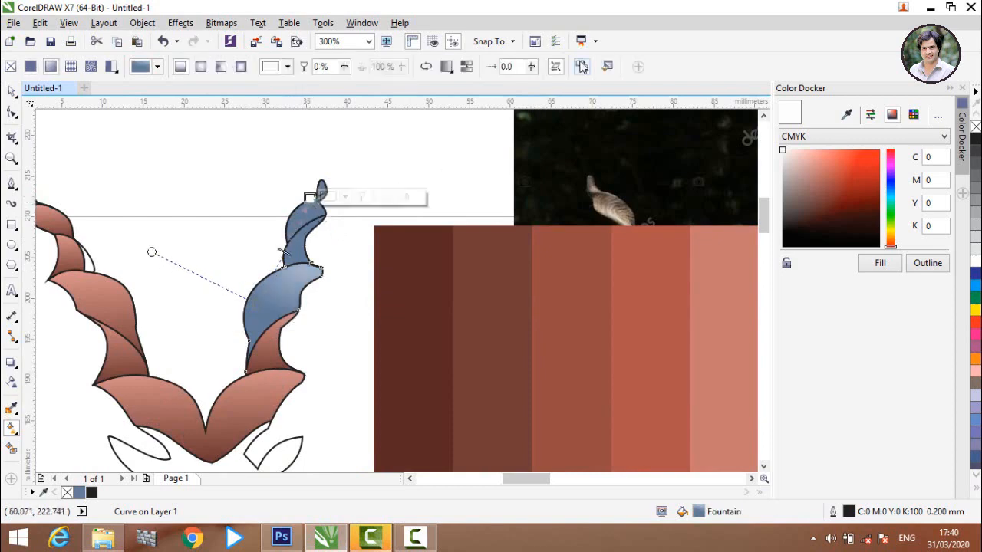
{"action": "left_click", "coordinate": [581, 67]}
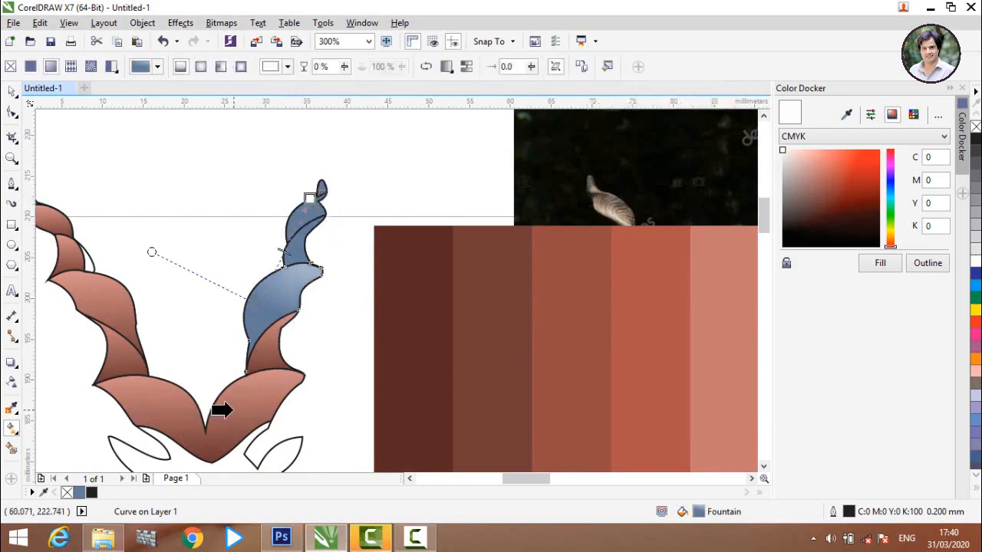
{"action": "left_click", "coordinate": [234, 408]}
- Apply a fountain fill to the right horn's third section and copy the brown-to-pink fill from the section below
{"action": "left_click", "coordinate": [307, 219]}
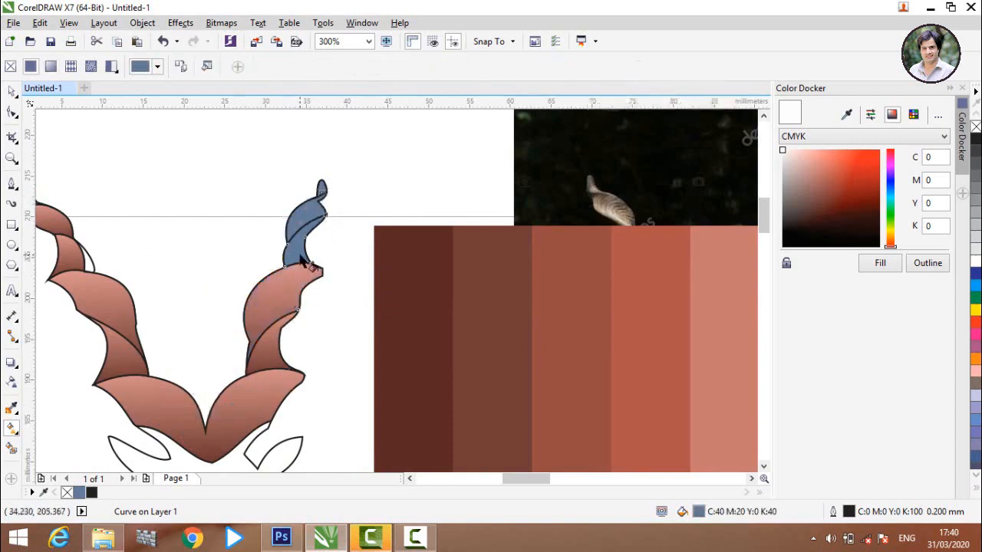
{"action": "left_click_drag", "start_coordinate": [371, 198], "coordinate": [369, 189]}
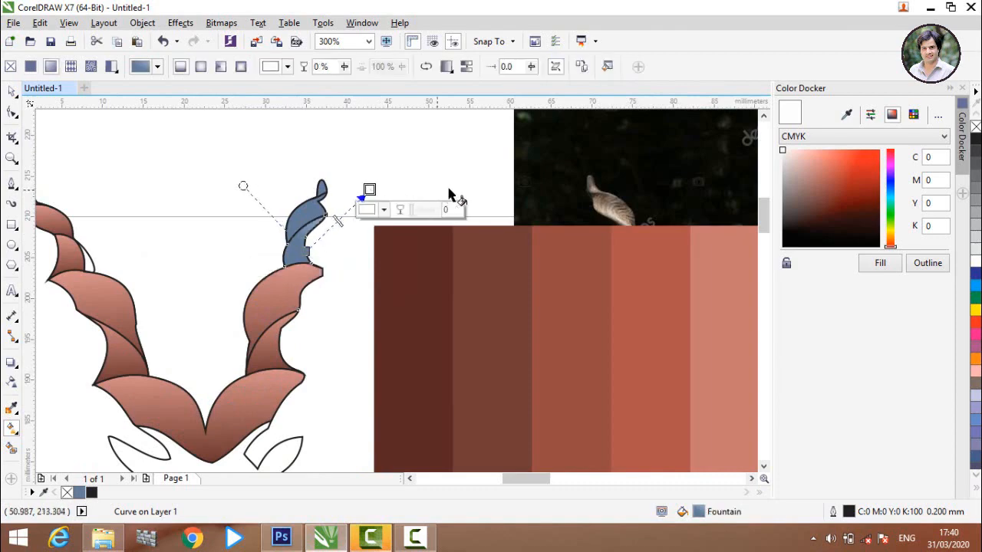
{"action": "left_click", "coordinate": [584, 66]}
{"action": "left_click", "coordinate": [296, 299]}
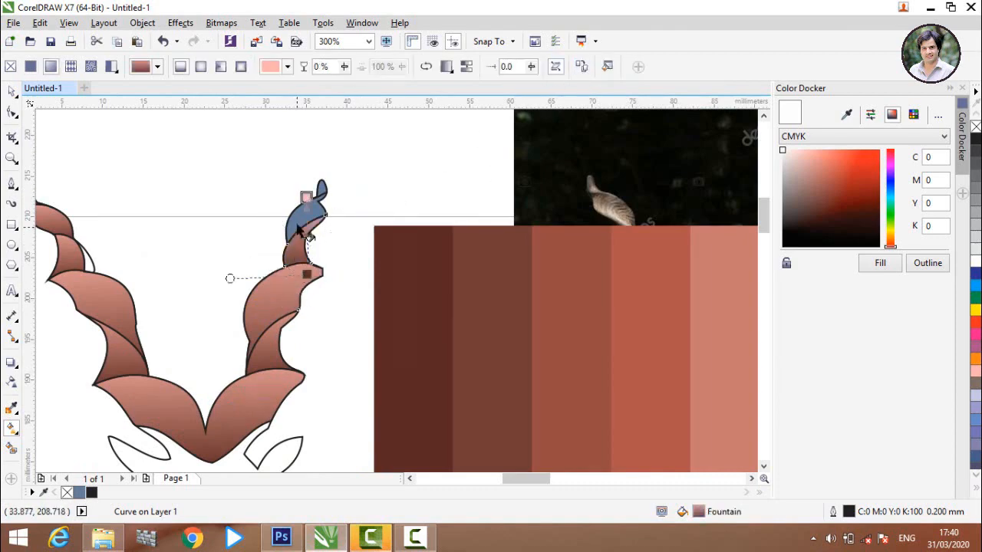
- Apply a fountain fill to the right horn's fourth section, just below the tip, and copy the brown-to-pink fill from a lower section
{"action": "key", "text": "ctrl+z"}
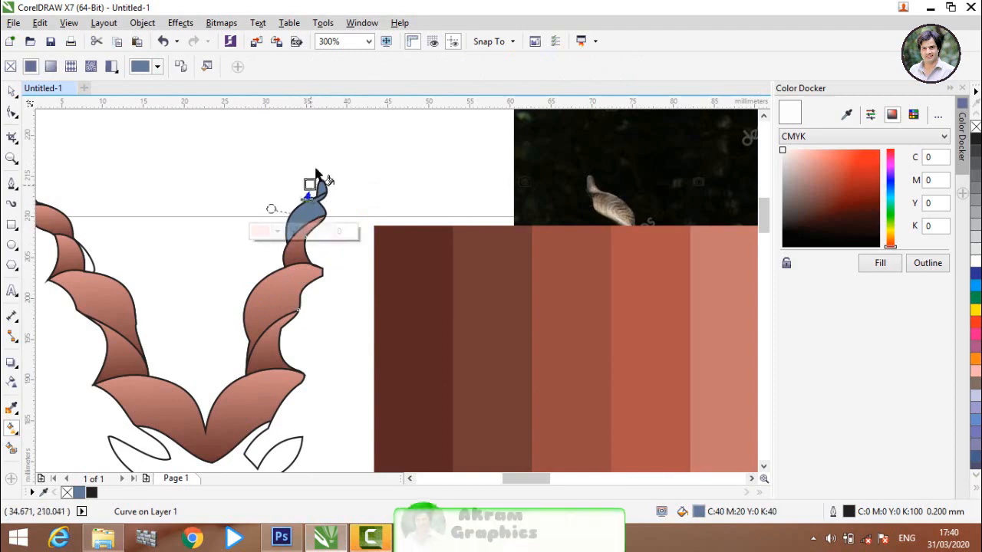
{"action": "left_click_drag", "start_coordinate": [316, 177], "coordinate": [319, 161]}
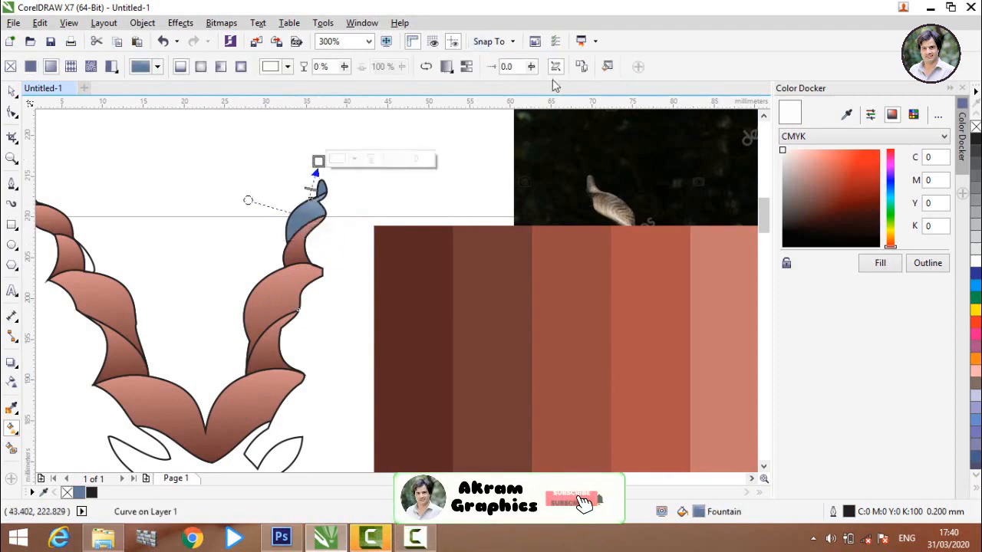
{"action": "left_click", "coordinate": [581, 67]}
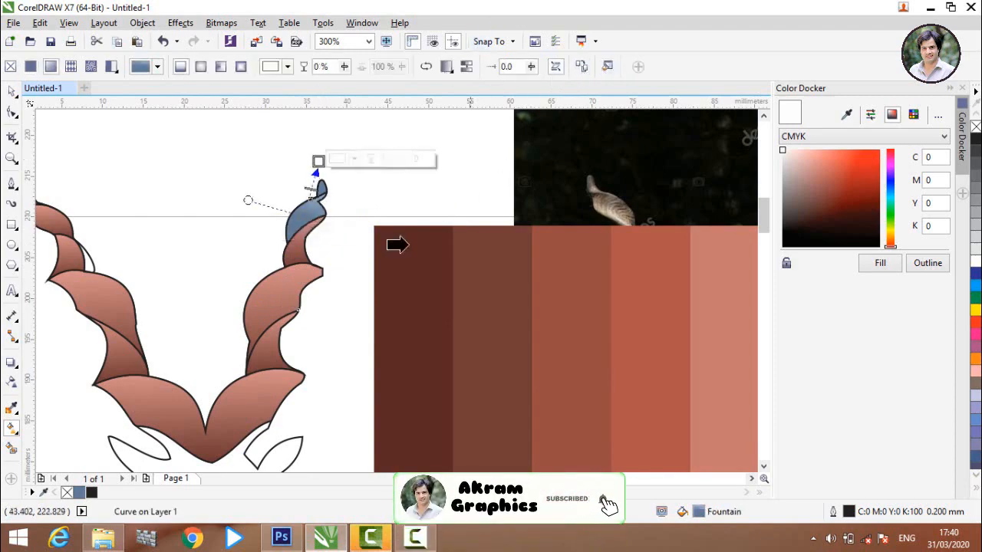
{"action": "left_click", "coordinate": [290, 307]}
- Fill the right horn's small tip with a fountain fill copied from the brown-to-pink section directly below
{"action": "left_click", "coordinate": [320, 189]}
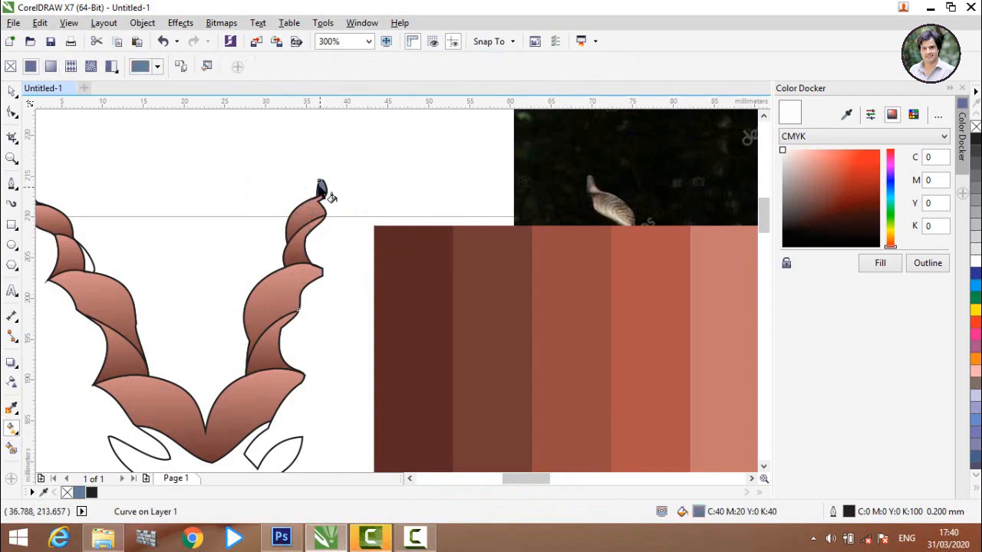
{"action": "scroll", "coordinate": [321, 190], "scroll_direction": "up", "scroll_amount": 3}
{"action": "left_click_drag", "start_coordinate": [339, 228], "coordinate": [451, 156]}
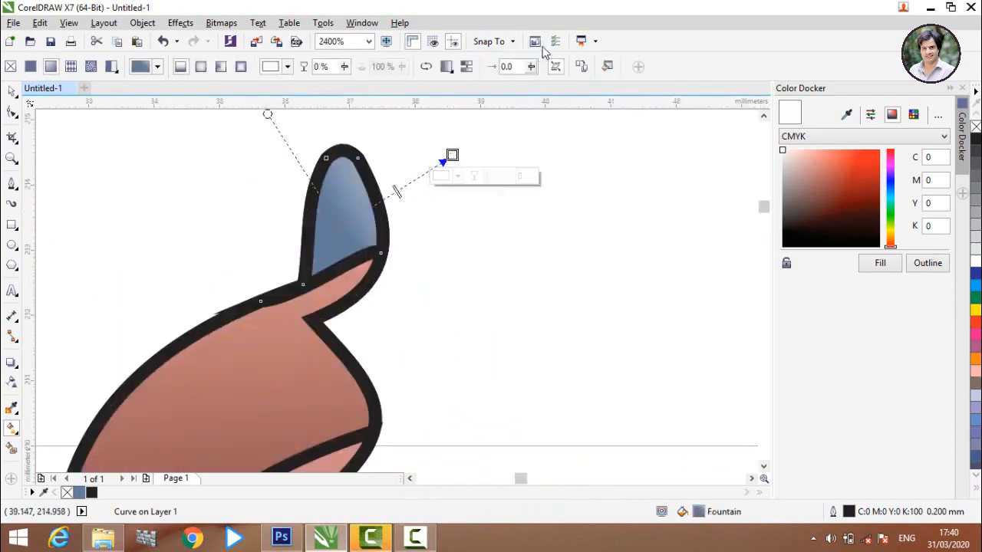
{"action": "left_click", "coordinate": [249, 413]}
- Fill the goat's empty face and ear area with a solid blue using Smart Fill
{"action": "scroll", "coordinate": [238, 406], "scroll_direction": "down", "scroll_amount": 5}
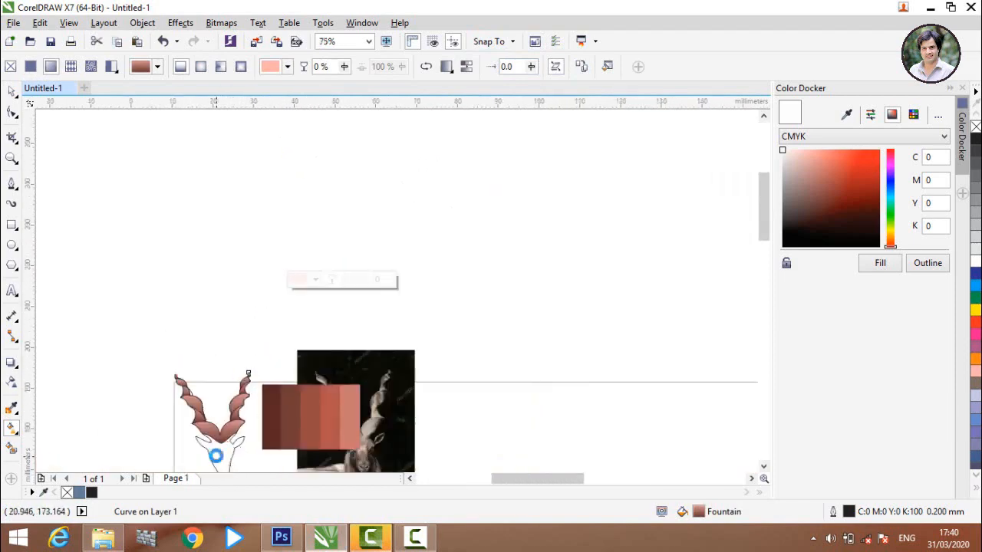
{"action": "scroll", "coordinate": [215, 456], "scroll_direction": "up", "scroll_amount": 1}
{"action": "scroll", "coordinate": [222, 429], "scroll_direction": "down", "scroll_amount": 1}
{"action": "scroll", "coordinate": [225, 458], "scroll_direction": "up", "scroll_amount": 1}
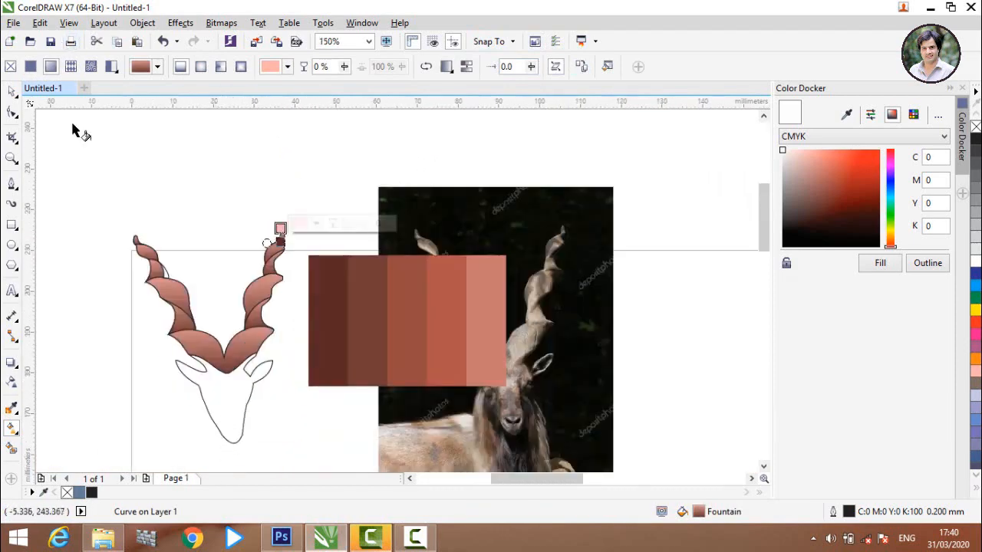
{"action": "left_click", "coordinate": [229, 425]}
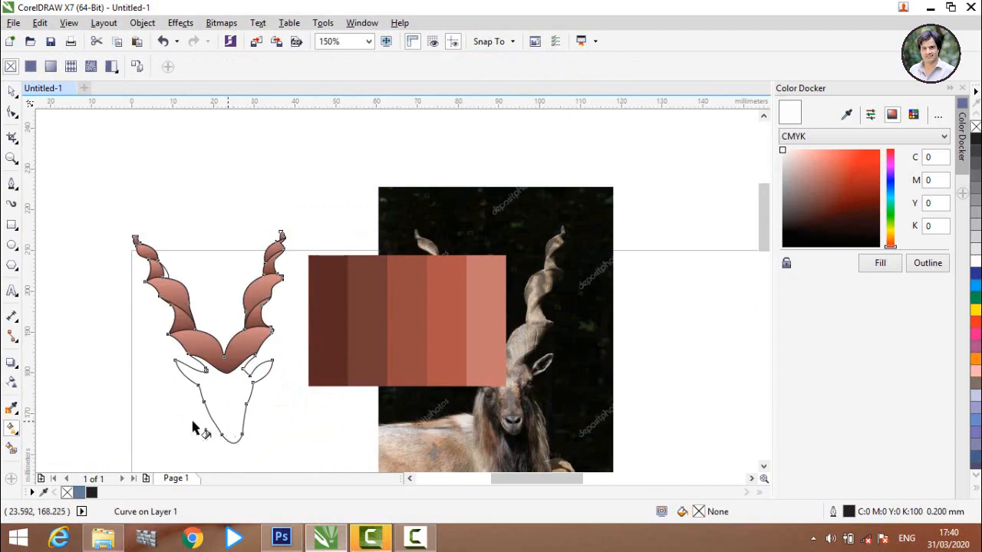
{"action": "left_click", "coordinate": [11, 451]}
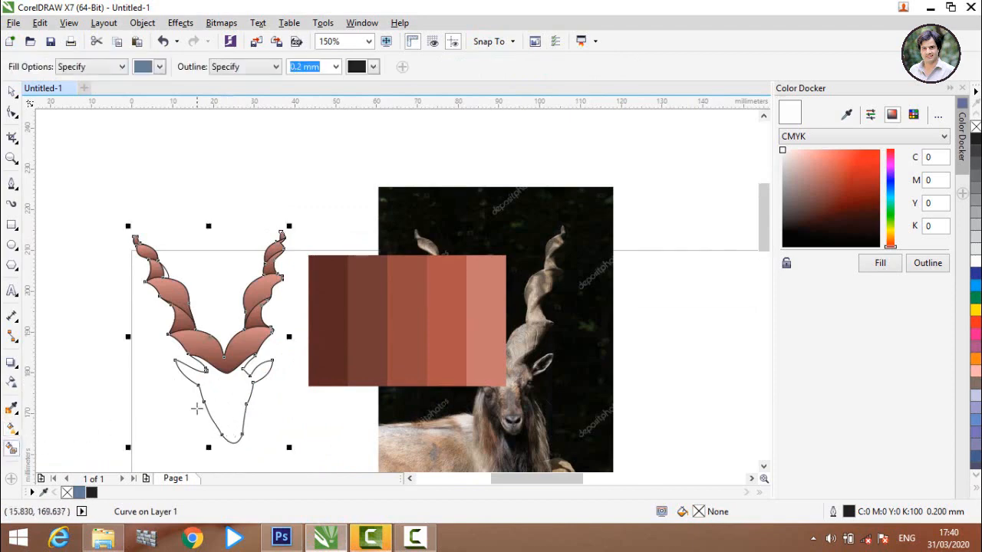
{"action": "left_click", "coordinate": [241, 402]}
{"action": "left_click", "coordinate": [11, 429]}
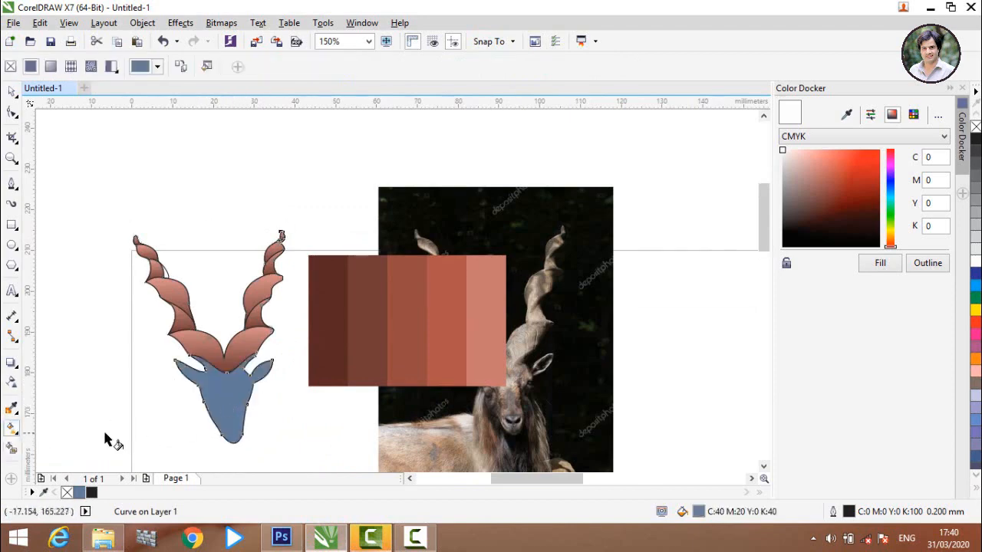
- Apply a fountain fill to the head, copy the horns' brown-to-pink fill onto it, and shorten the vertical gradient to run from the nose to above the forehead
{"action": "left_click_drag", "start_coordinate": [179, 447], "coordinate": [285, 368]}
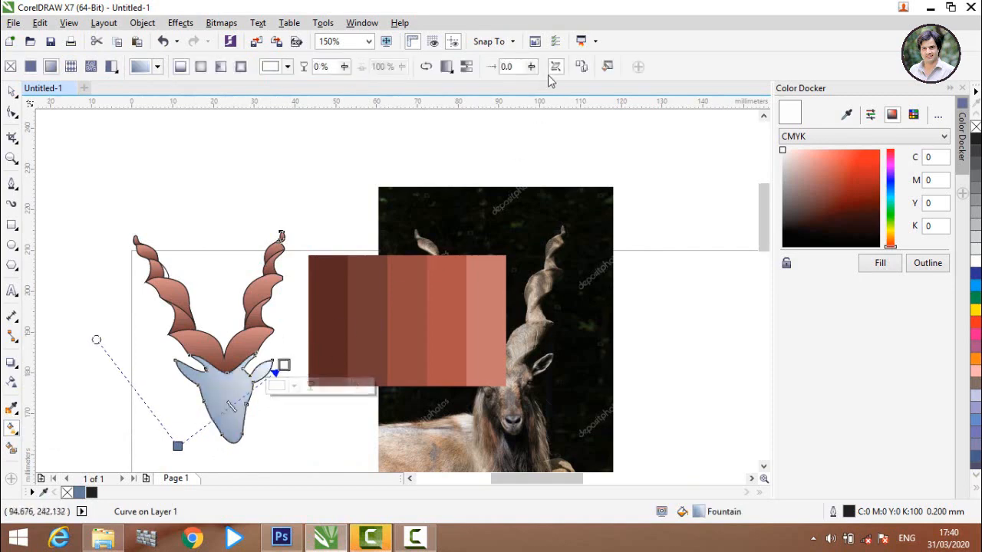
{"action": "left_click", "coordinate": [202, 351]}
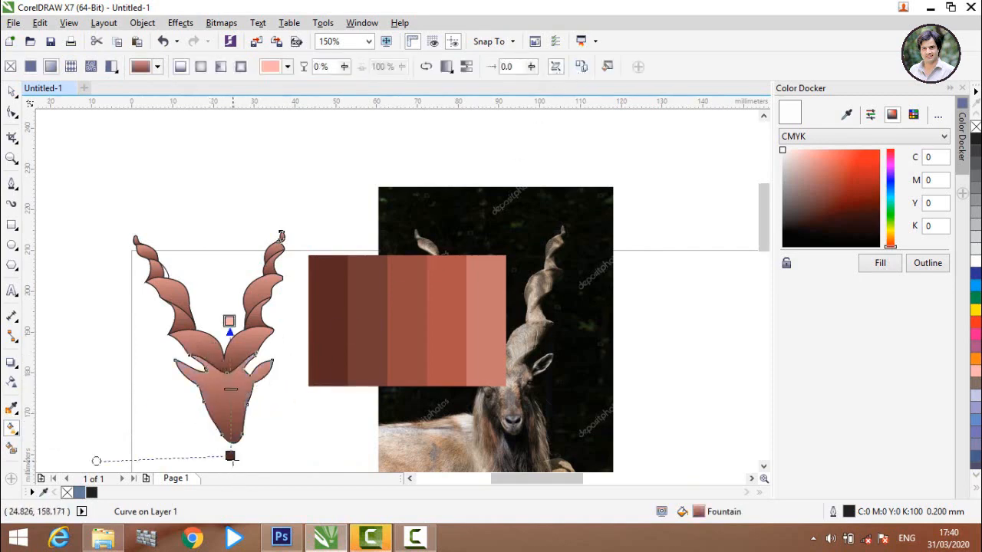
{"action": "left_click_drag", "start_coordinate": [231, 457], "coordinate": [232, 443]}
{"action": "left_click_drag", "start_coordinate": [229, 321], "coordinate": [229, 340]}
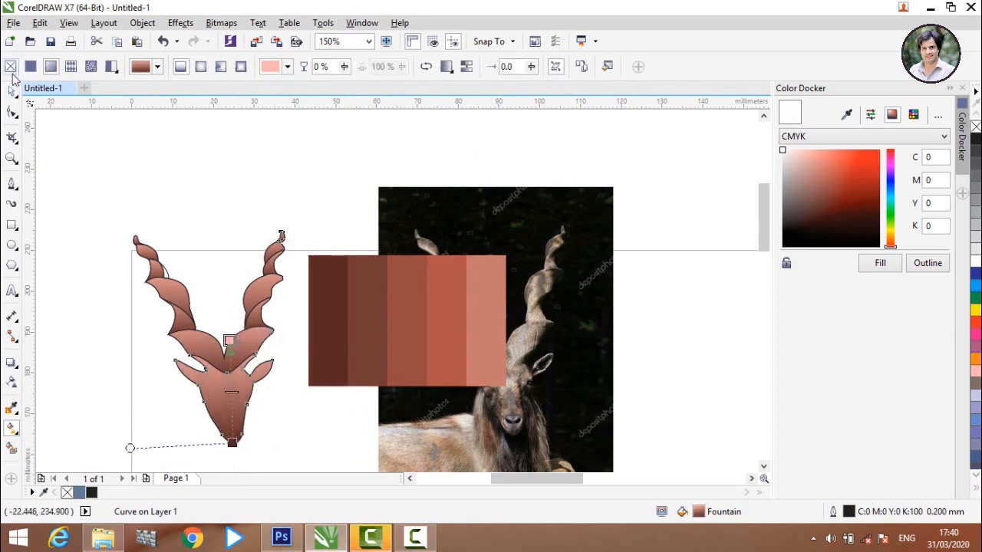
- Delete the brown color palette bitmap and the goat reference photo behind it
{"action": "left_click", "coordinate": [12, 91]}
{"action": "left_click_drag", "start_coordinate": [391, 341], "coordinate": [535, 334]}
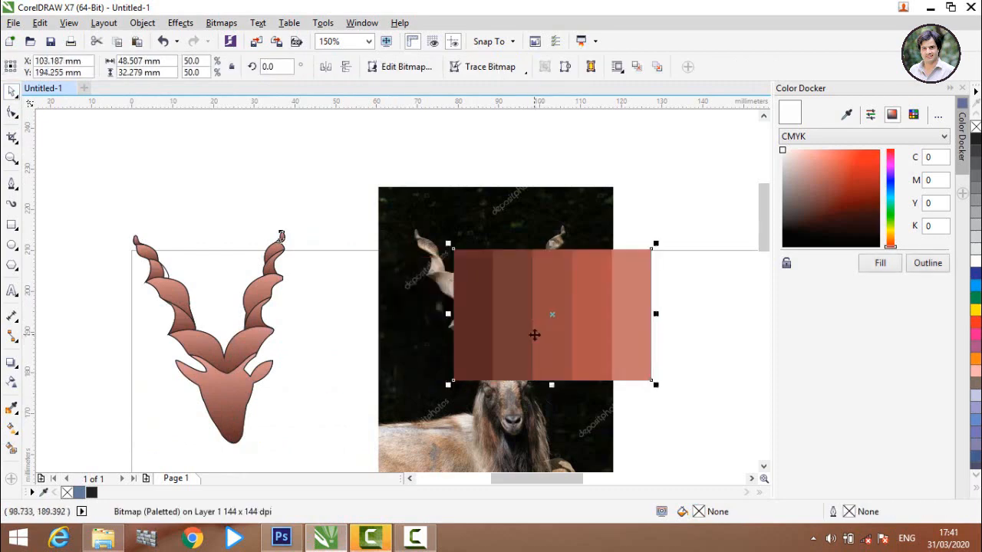
{"action": "key", "text": "Delete"}
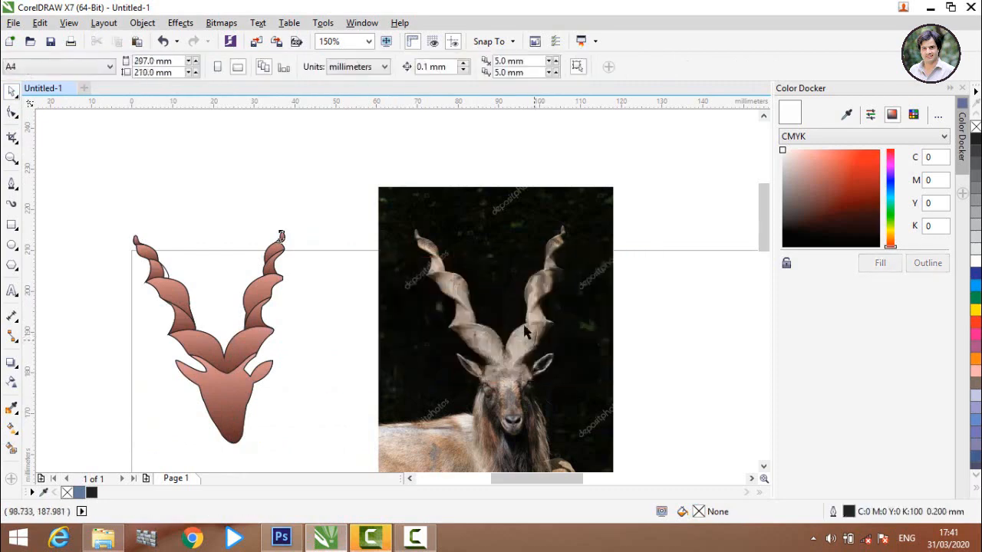
{"action": "left_click", "coordinate": [530, 337]}
{"action": "key", "text": "Delete"}
- Set the outline width of all the goat head and horn pieces to None and group them
{"action": "scroll", "coordinate": [230, 398], "scroll_direction": "up", "scroll_amount": 1}
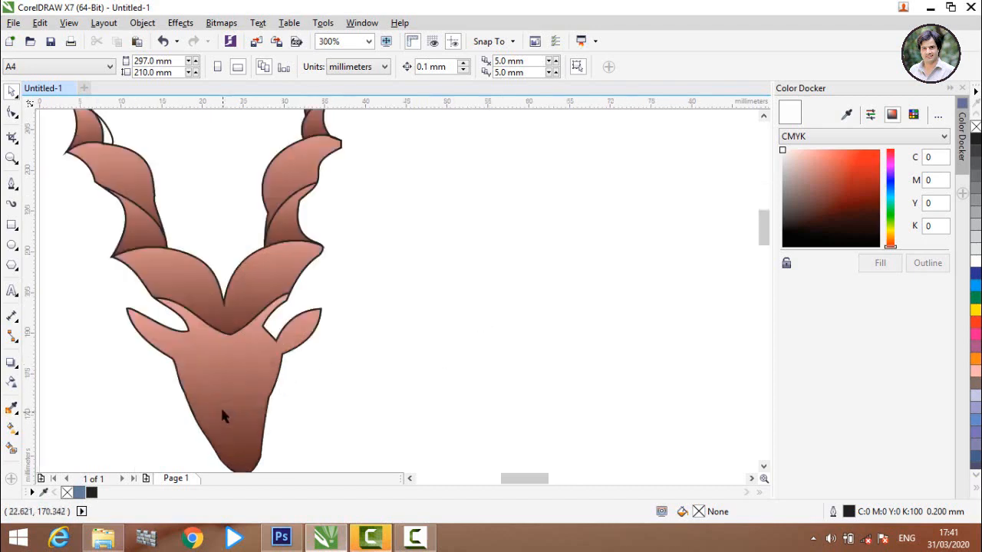
{"action": "scroll", "coordinate": [217, 397], "scroll_direction": "down", "scroll_amount": 1}
{"action": "mouse_move", "coordinate": [70, 182]}
{"action": "left_mouse_down"}
{"action": "mouse_move", "coordinate": [314, 333]}
{"action": "mouse_move", "coordinate": [368, 517]}
{"action": "left_mouse_up"}
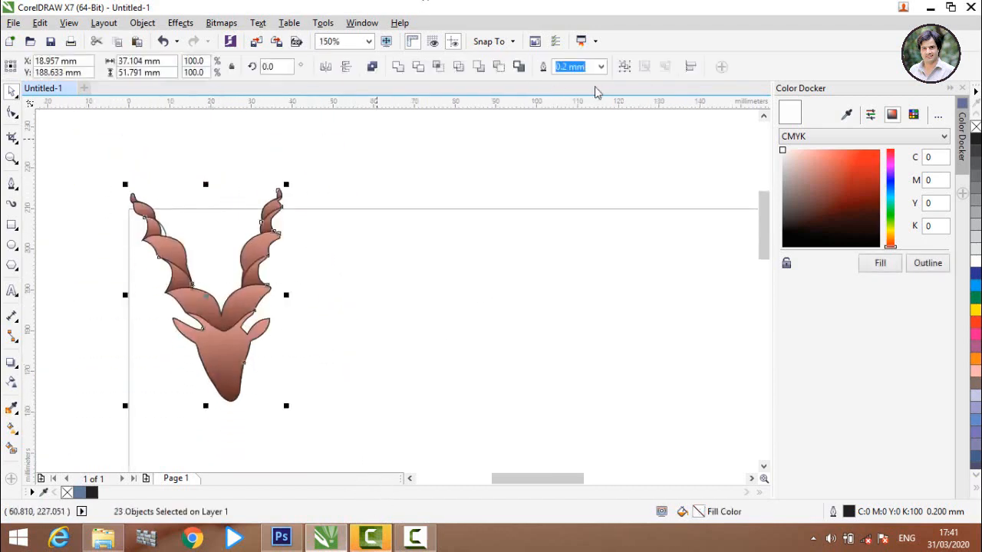
{"action": "left_click", "coordinate": [441, 276]}
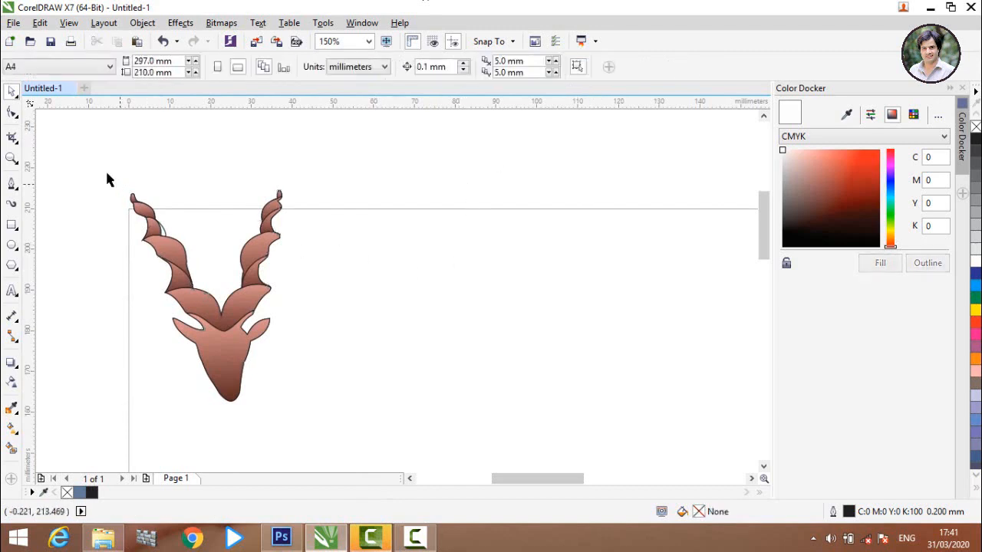
{"action": "left_click_drag", "start_coordinate": [128, 160], "coordinate": [330, 422]}
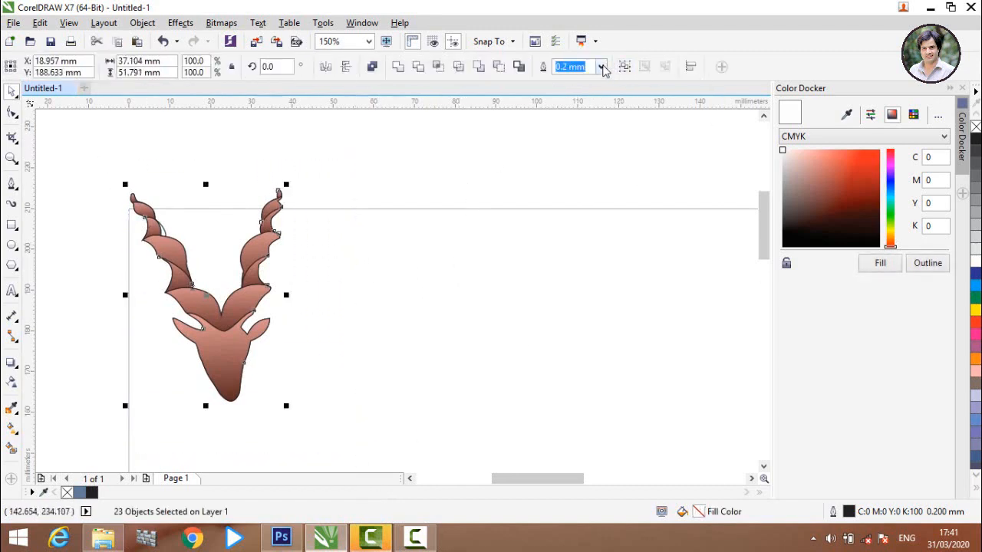
{"action": "left_click", "coordinate": [602, 67]}
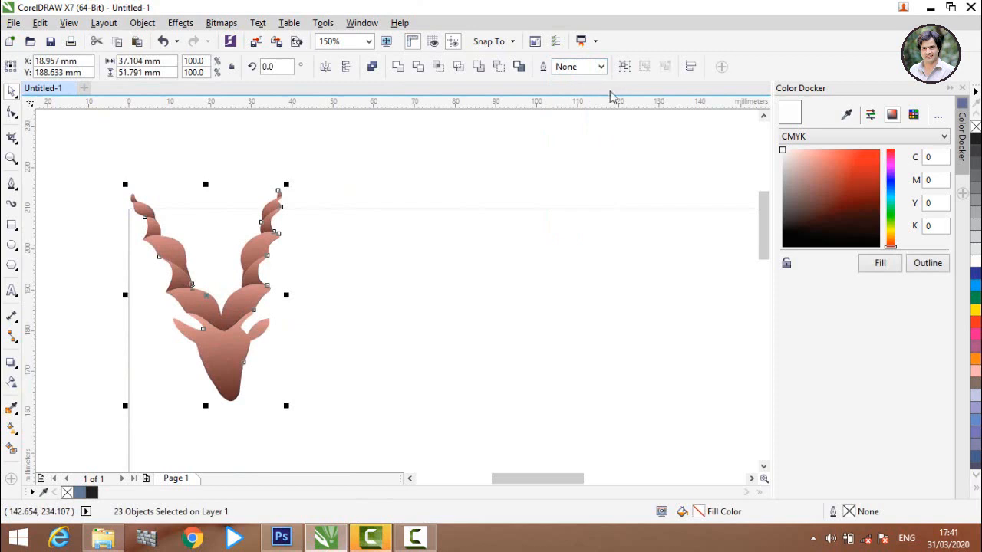
{"action": "left_click", "coordinate": [435, 310]}
{"action": "left_click_drag", "start_coordinate": [296, 427], "coordinate": [113, 128]}
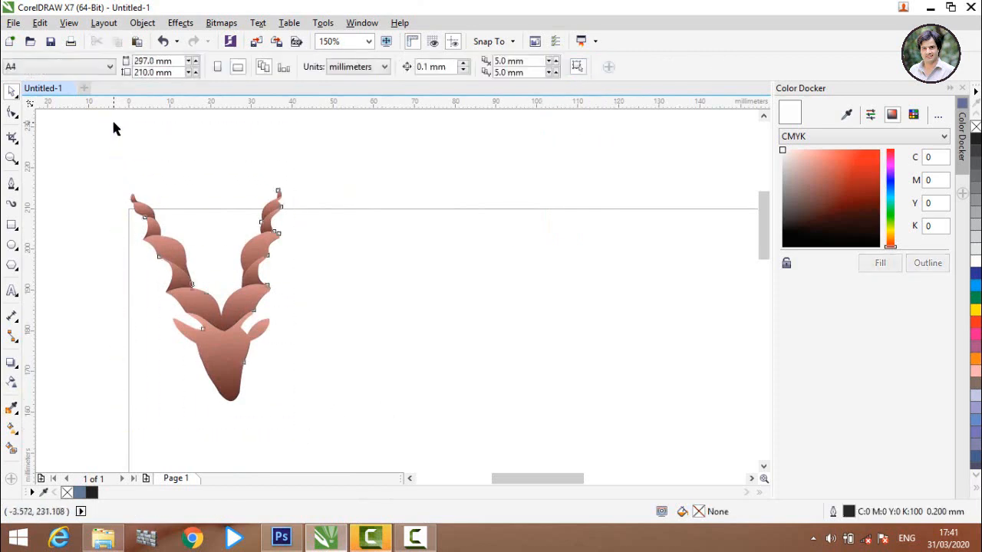
{"action": "left_click", "coordinate": [624, 67]}
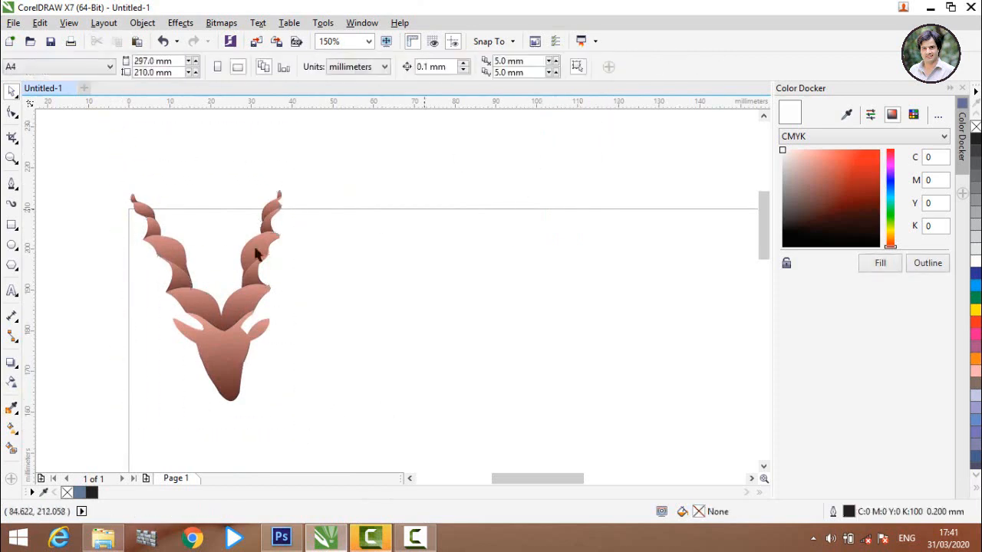
- Export only the selected goat group to the Desktop as the transparent PNG Untitled-1 in RGB Color (24-bit)
{"action": "left_click", "coordinate": [13, 22]}
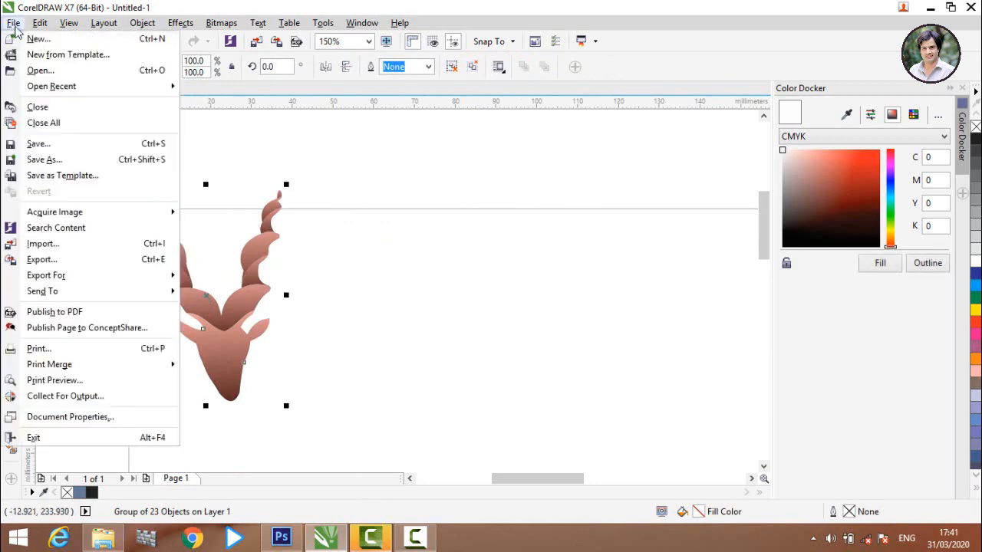
{"action": "left_click", "coordinate": [42, 260]}
{"action": "left_click", "coordinate": [321, 154]}
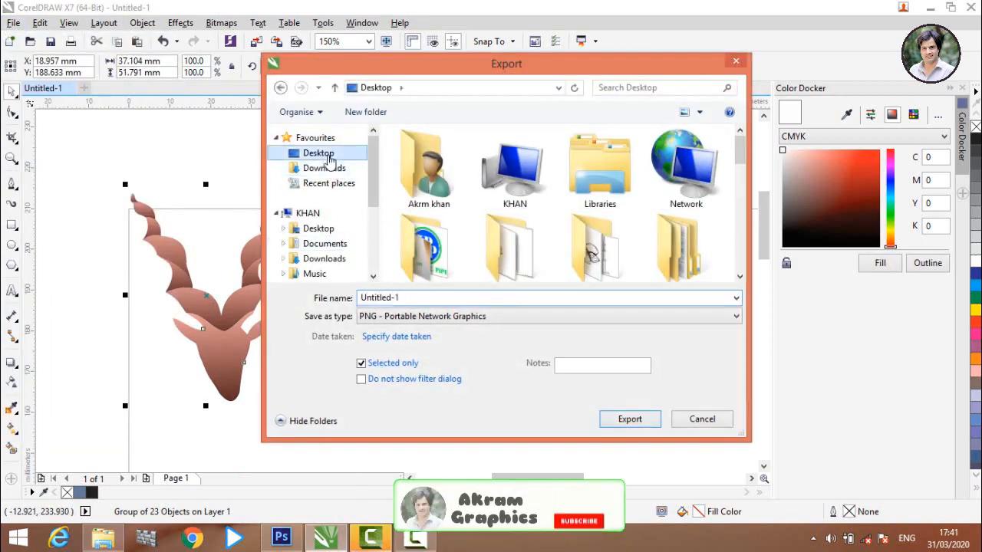
{"action": "left_click", "coordinate": [497, 317]}
{"action": "left_click", "coordinate": [422, 7]}
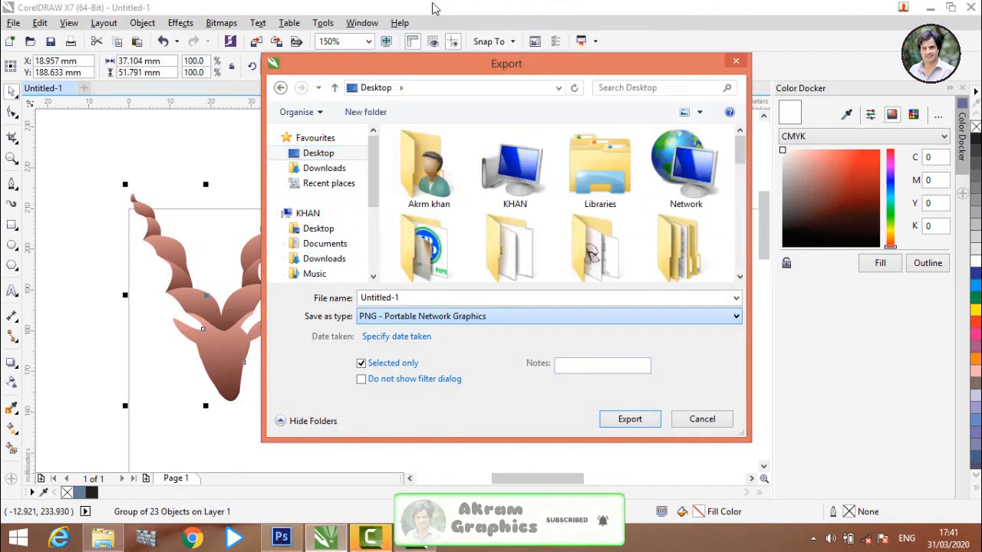
{"action": "left_click", "coordinate": [629, 421]}
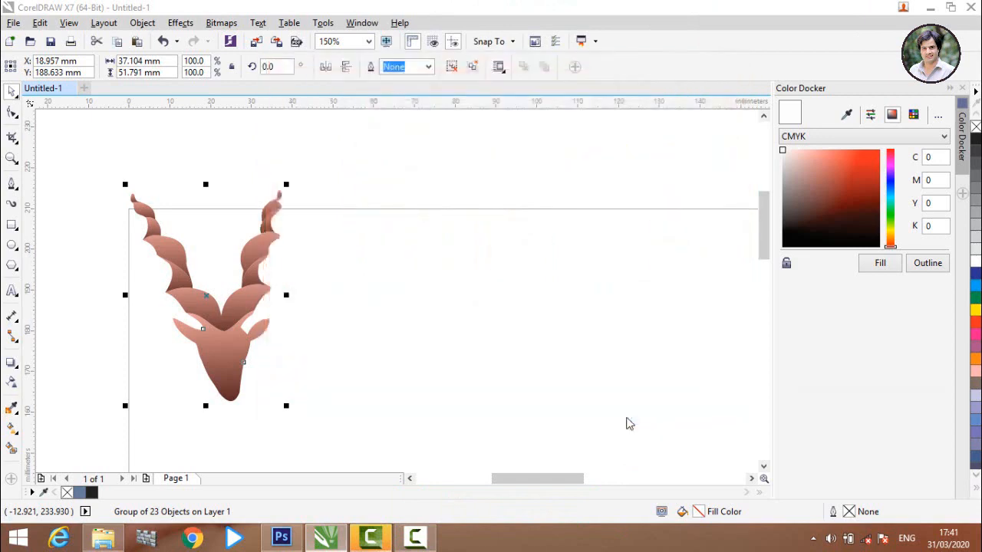
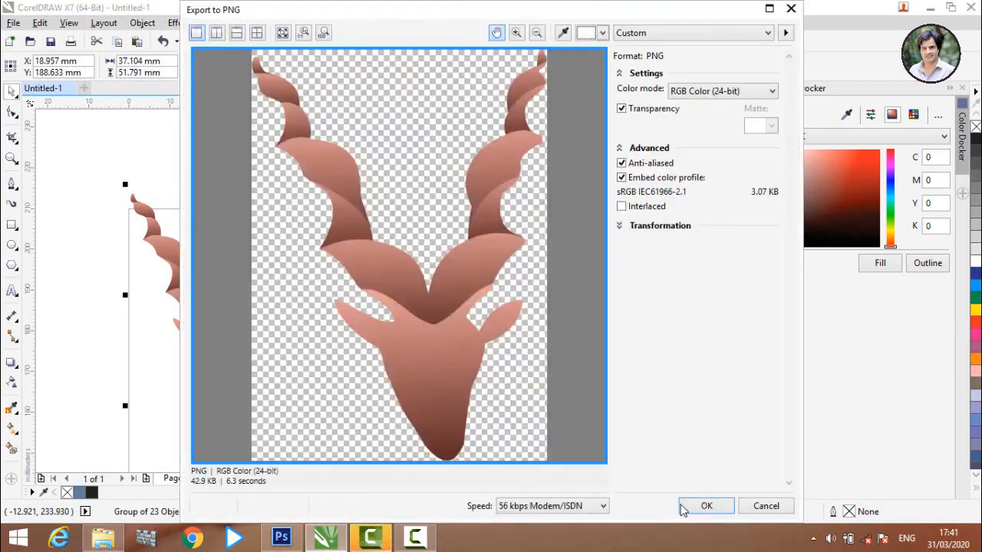
{"action": "left_click", "coordinate": [706, 506]}
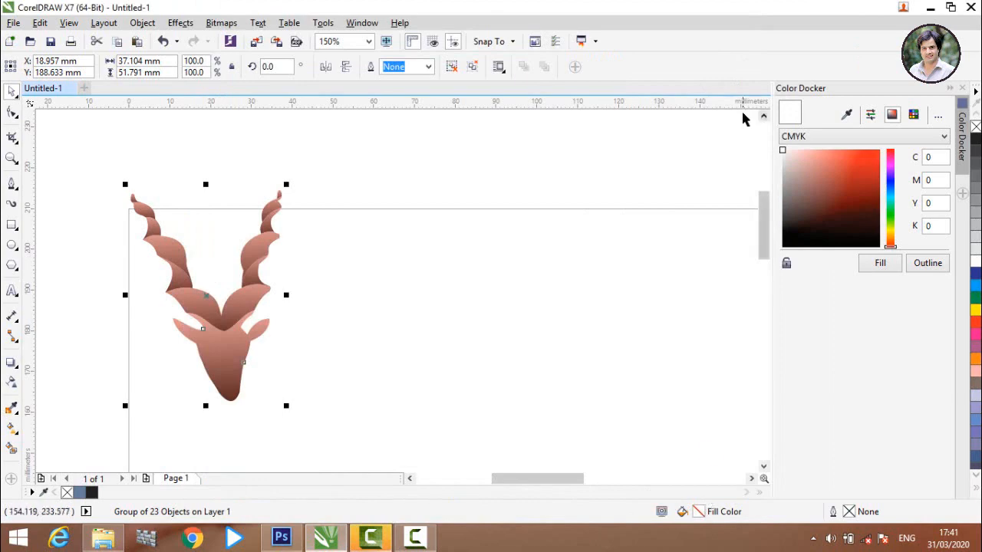
- Minimize the open program windows to reach the desktop, refresh it, and move the exported Untitled-1 image beside the double click image
{"action": "left_click", "coordinate": [930, 7]}
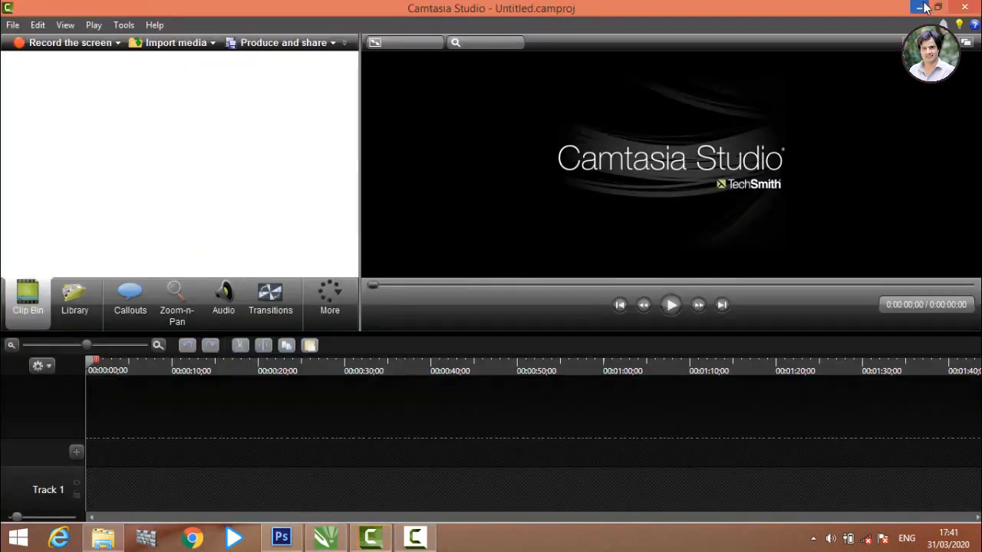
{"action": "left_click", "coordinate": [926, 7]}
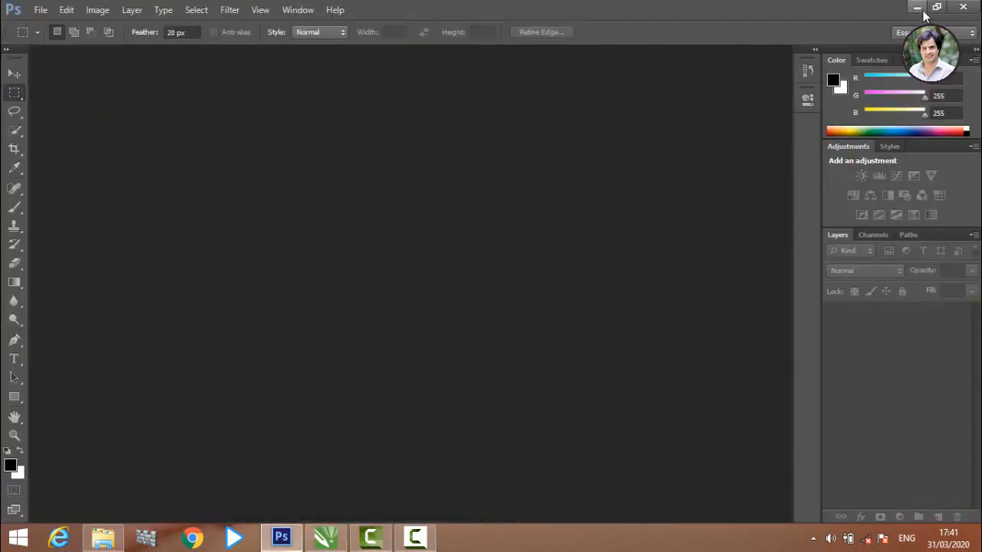
{"action": "left_click", "coordinate": [924, 10]}
{"action": "left_click", "coordinate": [965, 8]}
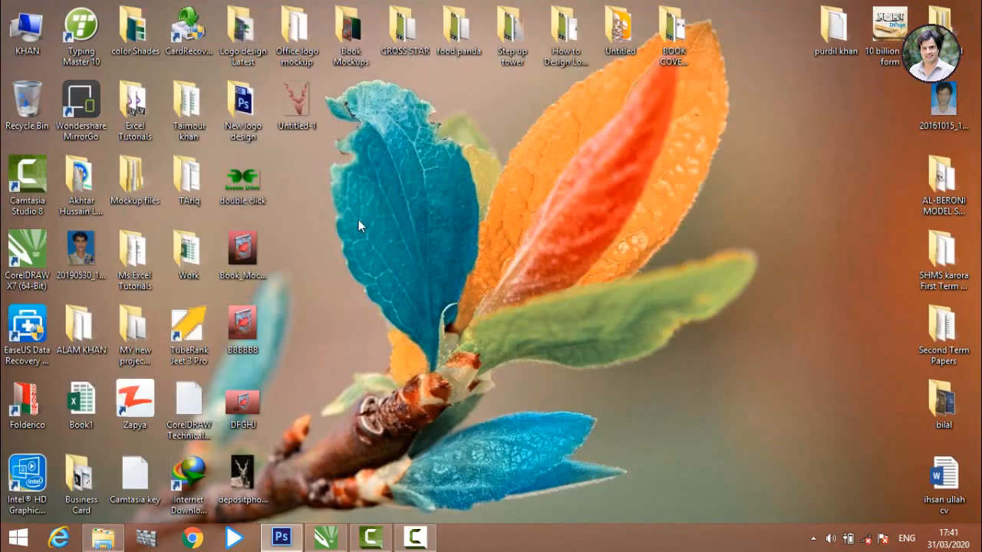
{"action": "right_click", "coordinate": [320, 222]}
{"action": "left_click", "coordinate": [378, 266]}
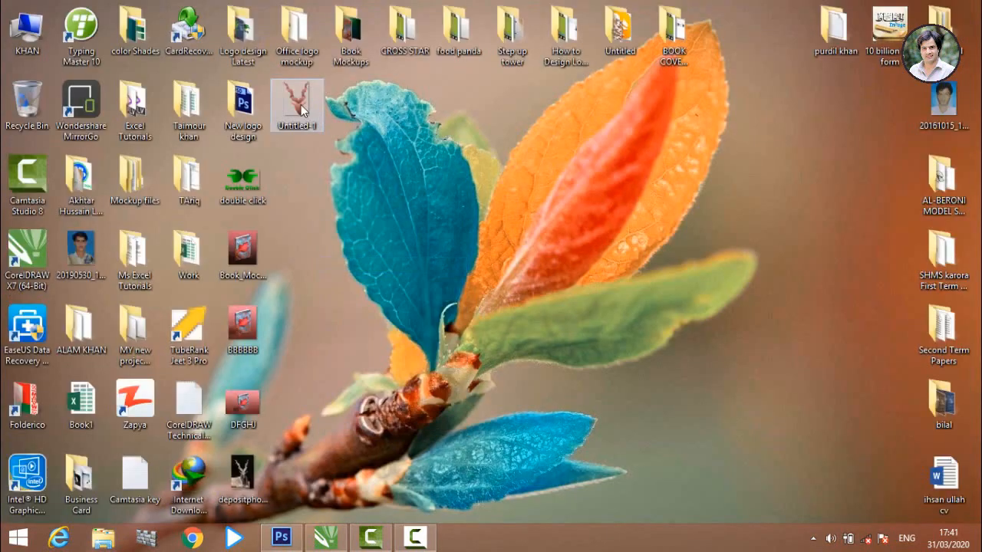
{"action": "left_click_drag", "start_coordinate": [300, 104], "coordinate": [315, 196]}
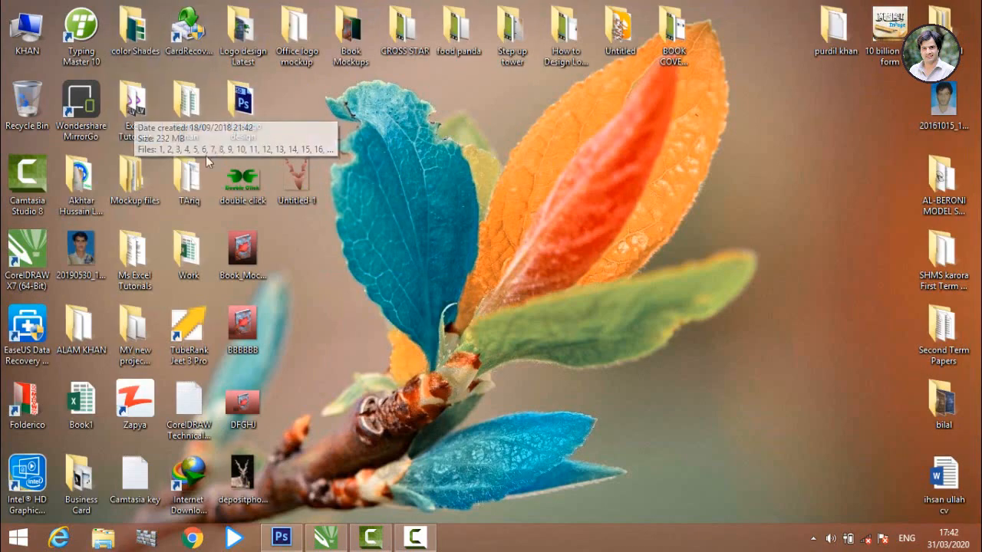
- Find 01 Logo Mockup - by PuneDesign in the Logo Mockups - Paper Edition folder under Work's Mockups Files and open it in Photoshop
{"action": "double_click", "coordinate": [188, 252]}
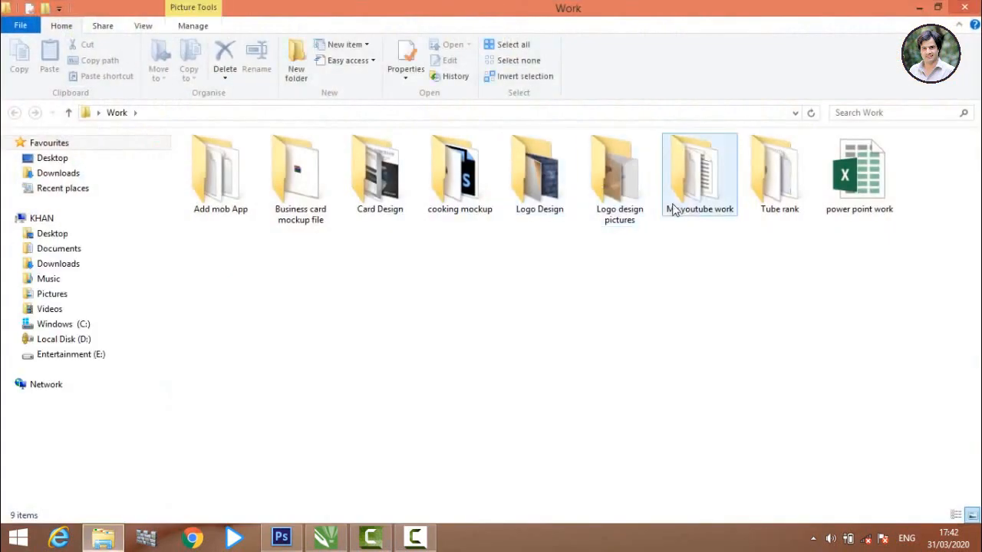
{"action": "double_click", "coordinate": [674, 211]}
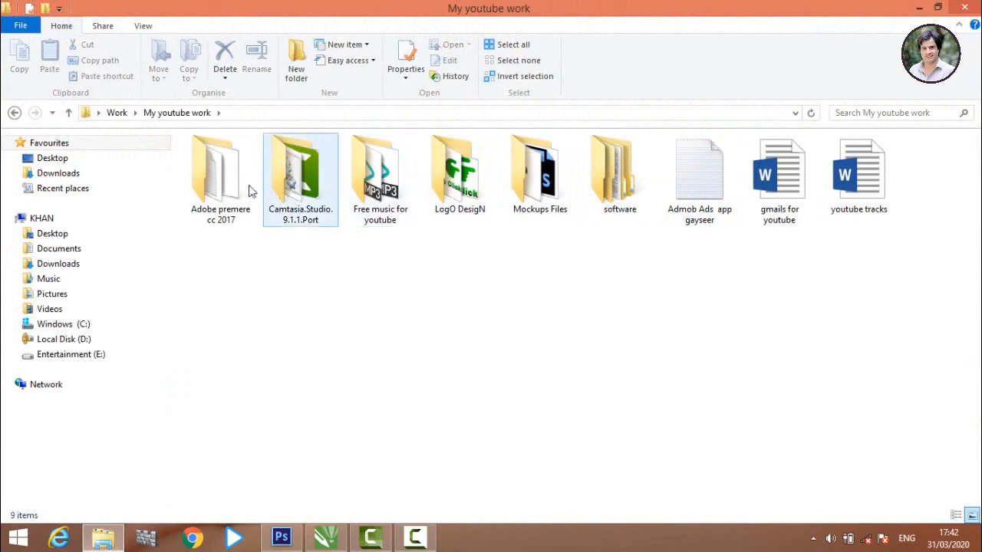
{"action": "double_click", "coordinate": [519, 189]}
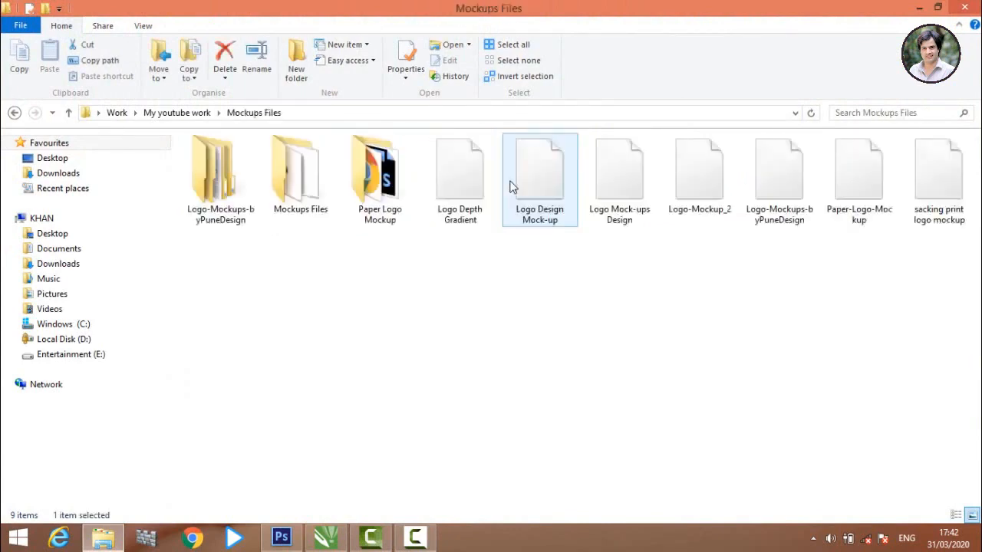
{"action": "double_click", "coordinate": [221, 190]}
{"action": "double_click", "coordinate": [215, 188]}
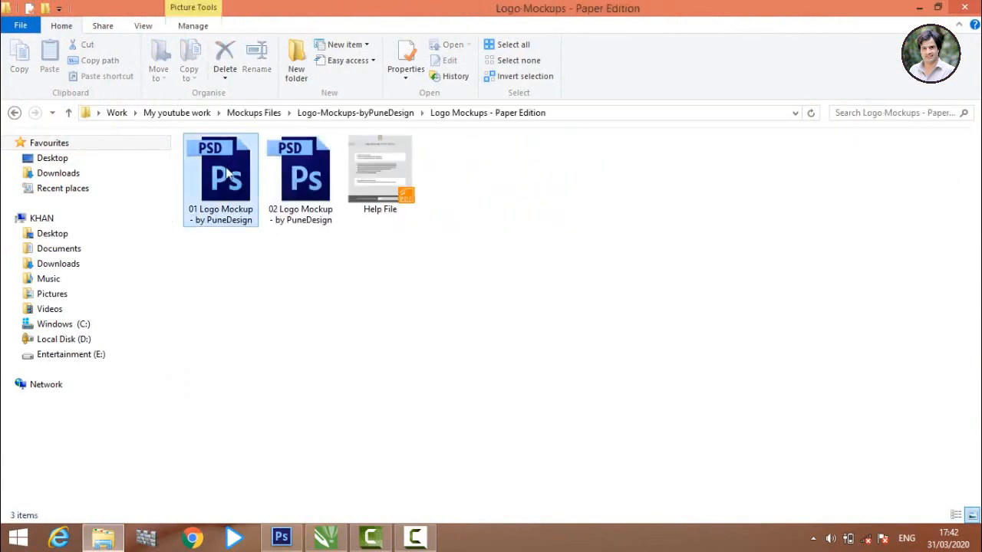
{"action": "left_click_drag", "start_coordinate": [227, 173], "coordinate": [321, 336]}
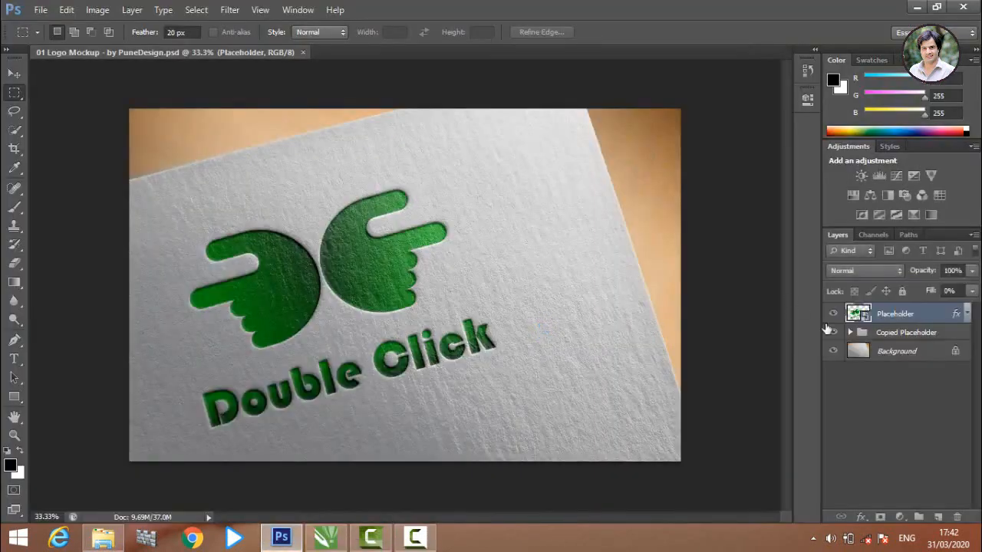
- Open the contents of the mockup's Placeholder smart object for editing
{"action": "double_click", "coordinate": [853, 317]}
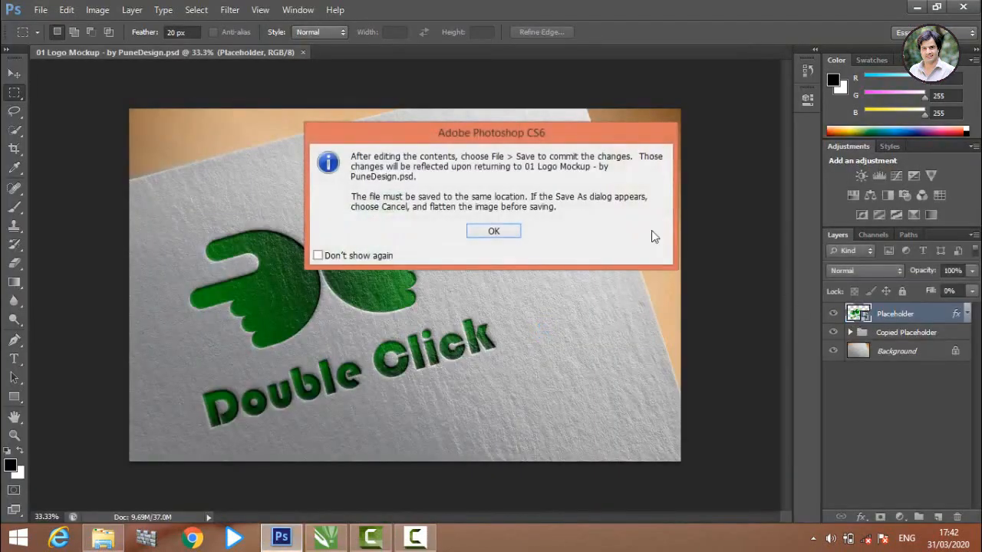
{"action": "left_click", "coordinate": [494, 232]}
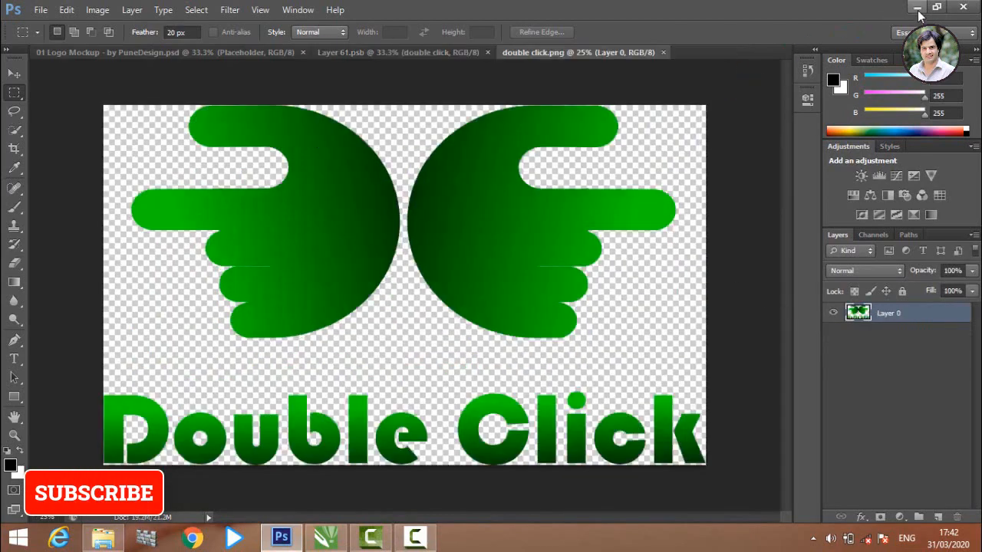
- Close double click.png without leaving Layer 61.psb, and place the Untitled-1 image from the desktop into Layer 61.psb
{"action": "left_click", "coordinate": [665, 53]}
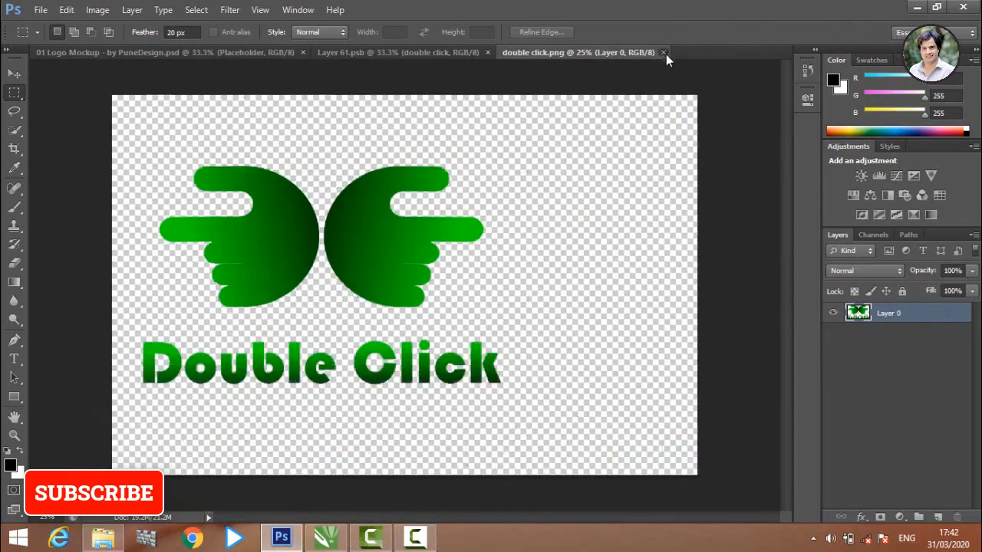
{"action": "left_click", "coordinate": [918, 8]}
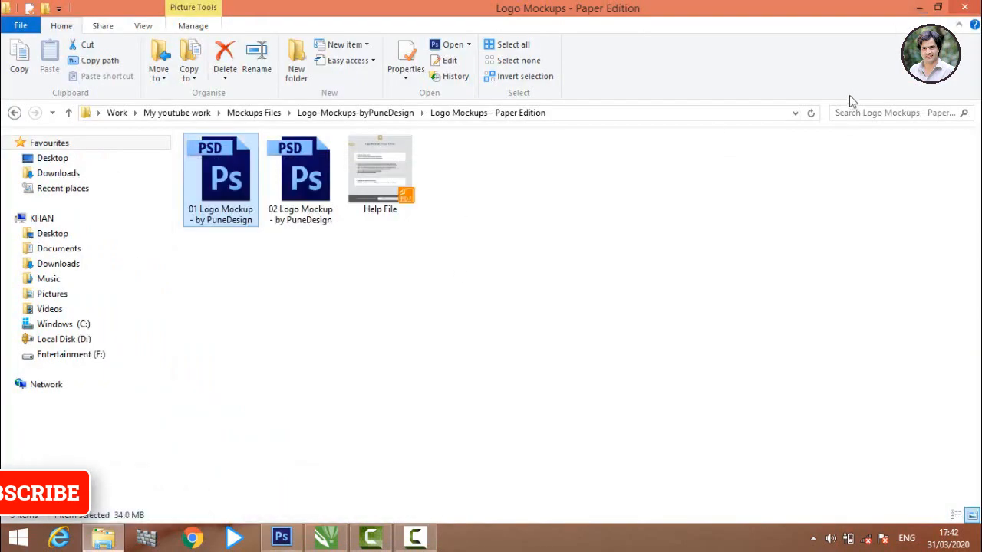
{"action": "left_click", "coordinate": [918, 8]}
{"action": "left_click_drag", "start_coordinate": [307, 182], "coordinate": [292, 205]}
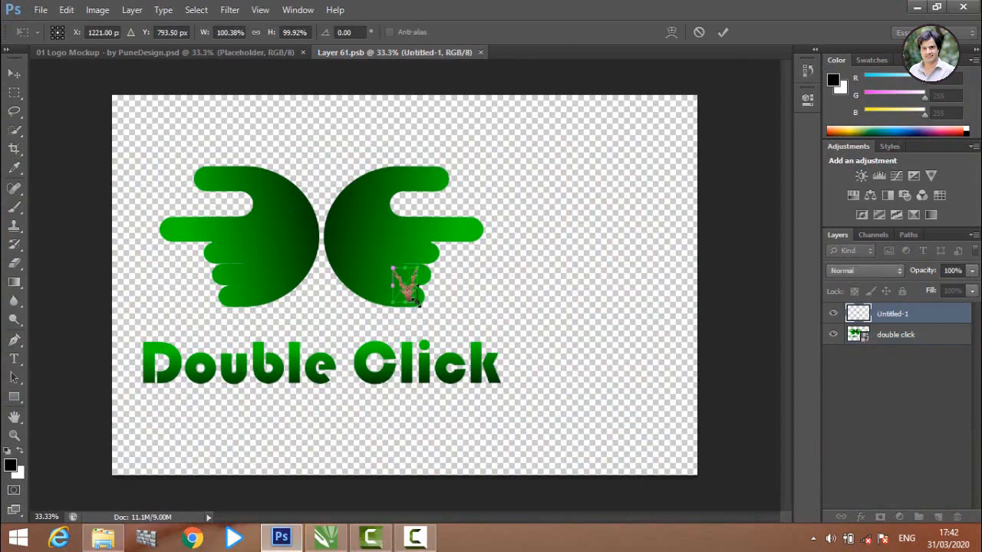
- Scale the placed goat head to about 851% and position it over the Double Click logo
{"action": "left_click_drag", "start_coordinate": [418, 304], "coordinate": [534, 416]}
{"action": "left_click_drag", "start_coordinate": [463, 310], "coordinate": [250, 168]}
{"action": "left_click_drag", "start_coordinate": [321, 274], "coordinate": [398, 426]}
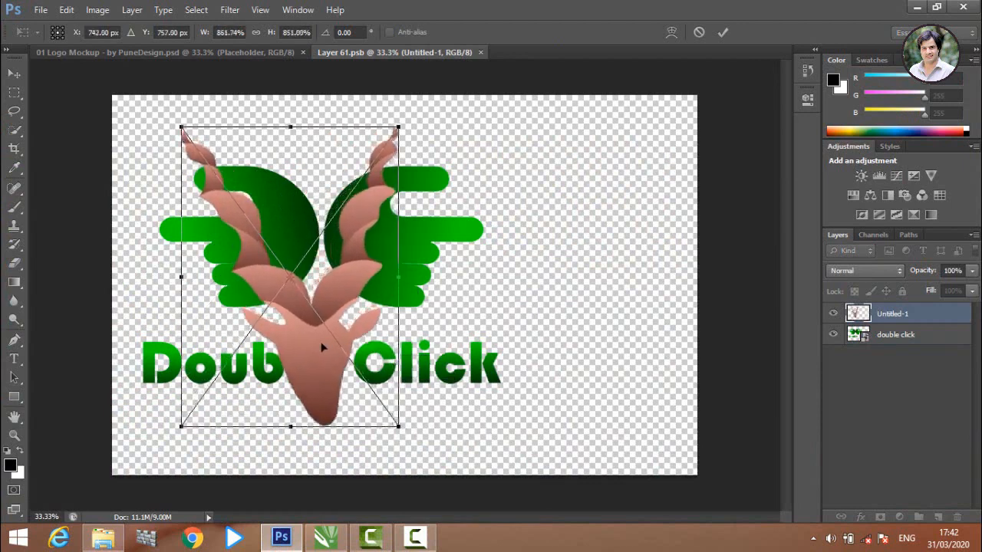
{"action": "left_click_drag", "start_coordinate": [392, 315], "coordinate": [397, 314]}
{"action": "left_click", "coordinate": [722, 32]}
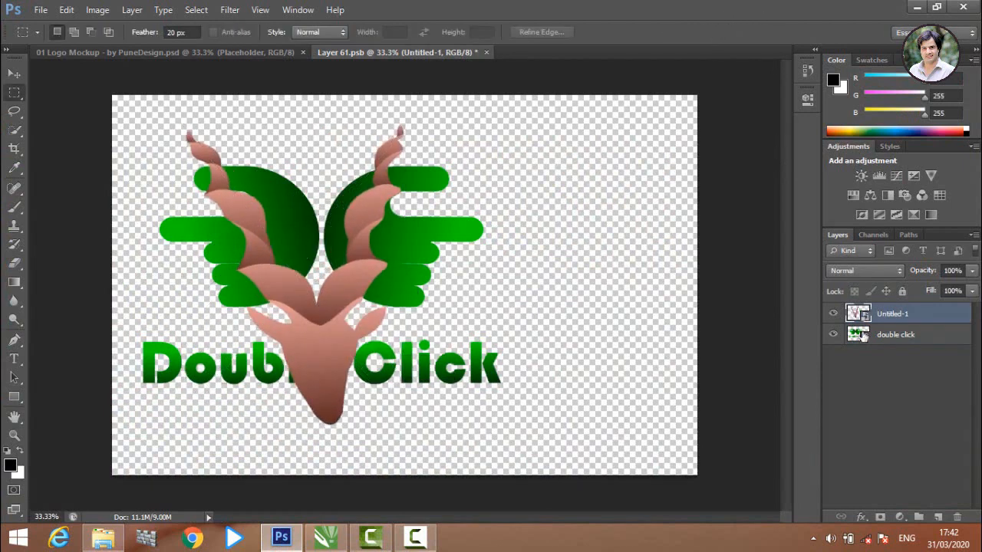
- Delete the double click layer and close Layer 61.psb, saving its changes
{"action": "left_click", "coordinate": [887, 338]}
{"action": "right_click", "coordinate": [887, 337]}
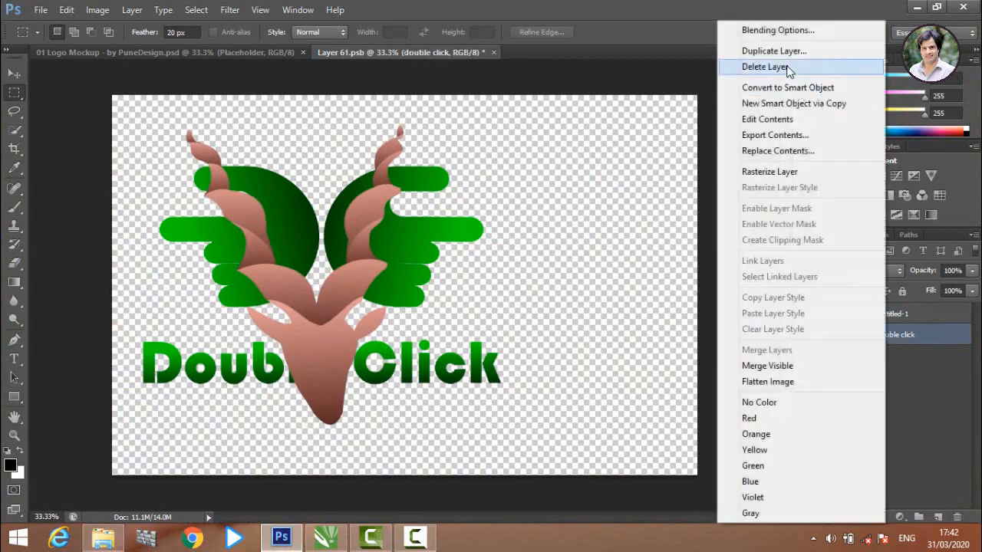
{"action": "left_click", "coordinate": [828, 67]}
{"action": "left_click", "coordinate": [396, 193]}
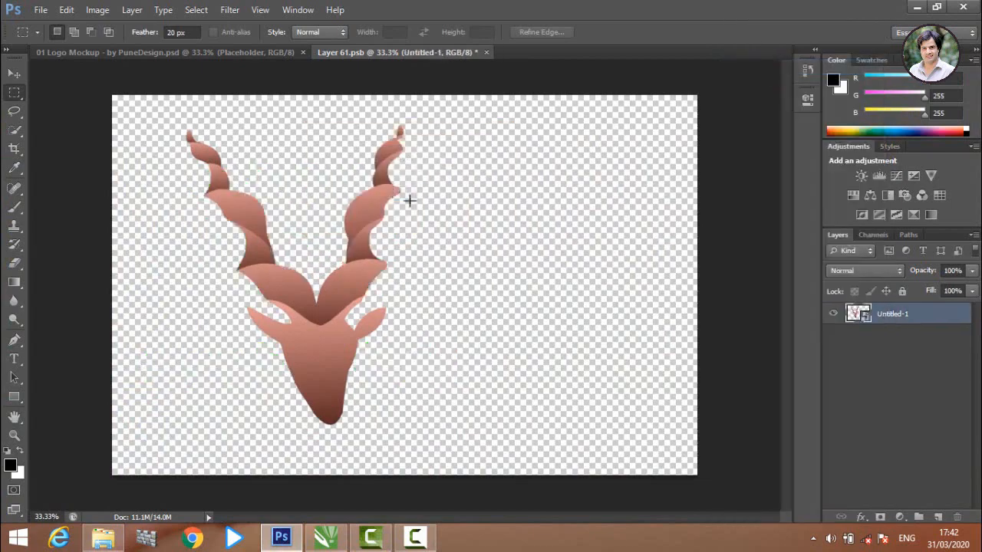
{"action": "left_click", "coordinate": [486, 53]}
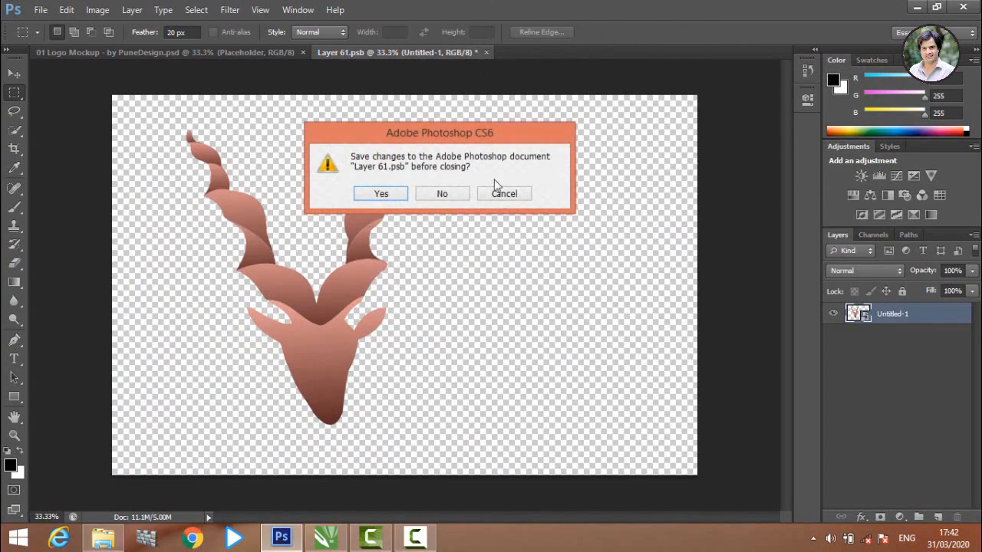
{"action": "left_click", "coordinate": [382, 194]}
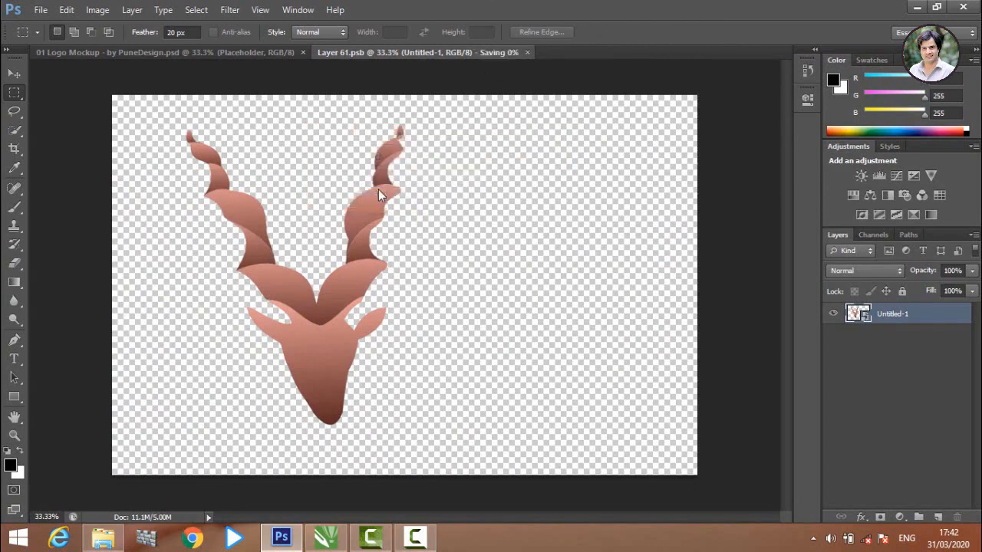